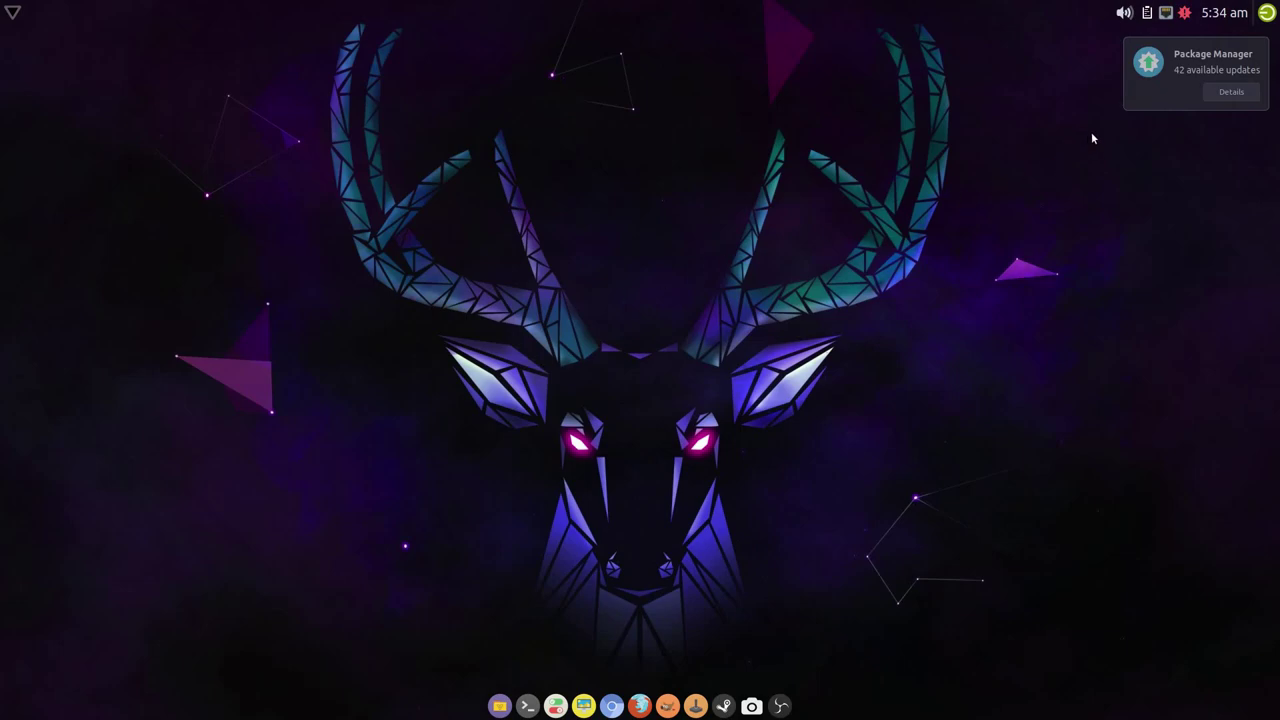
- Dismiss the Package Manager notification about 42 available updates
left_click(1147, 101)
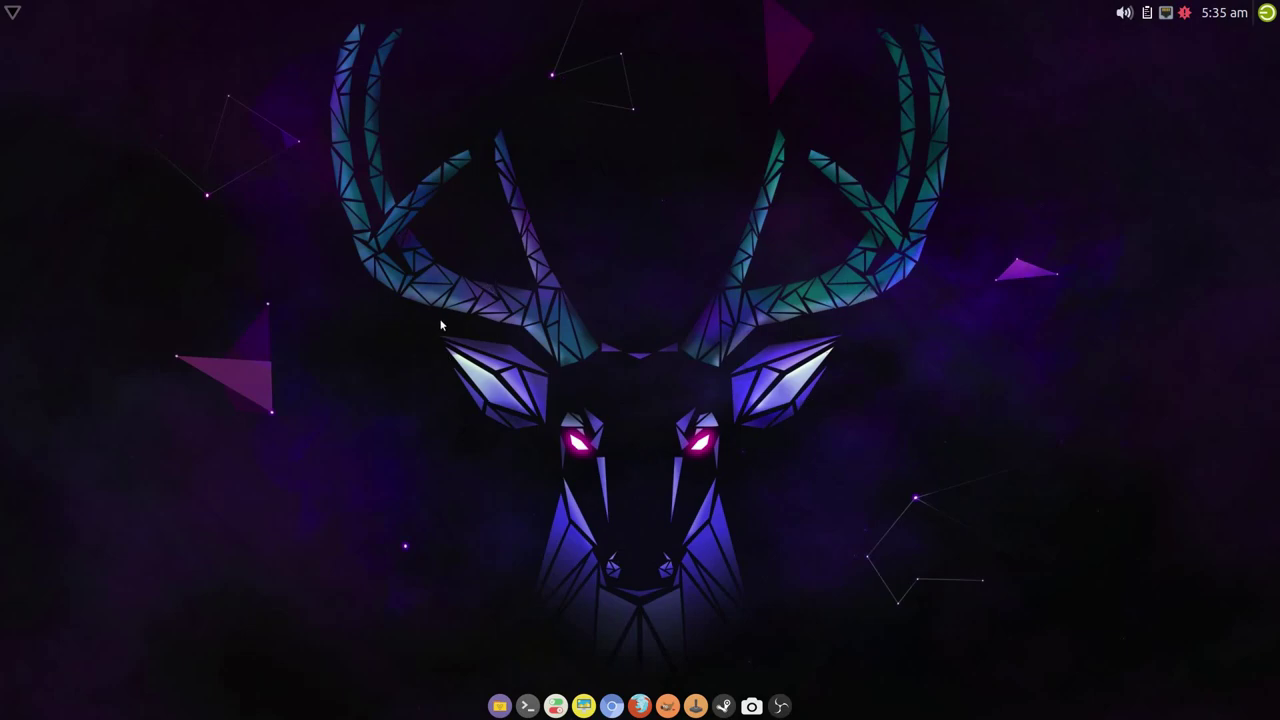
- Launch GParted from the desktop's System menu
right_click(379, 341)
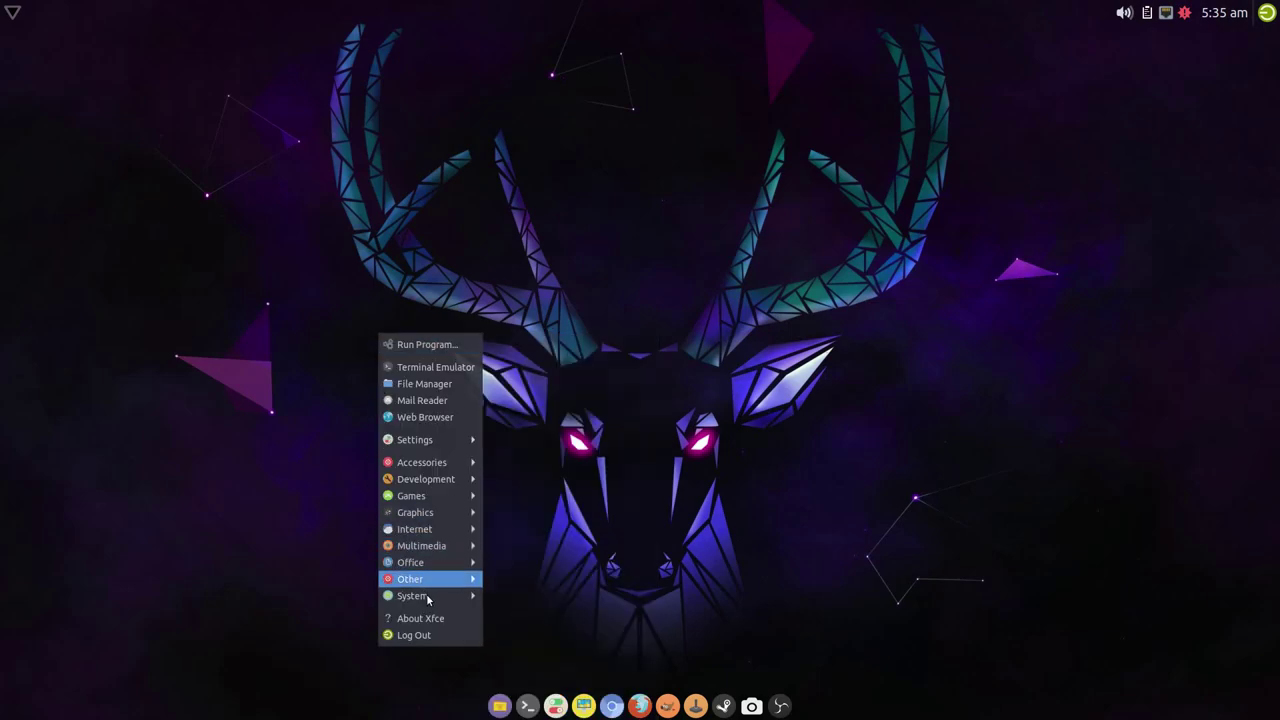
mouse_move(474, 604)
left_click(576, 491)
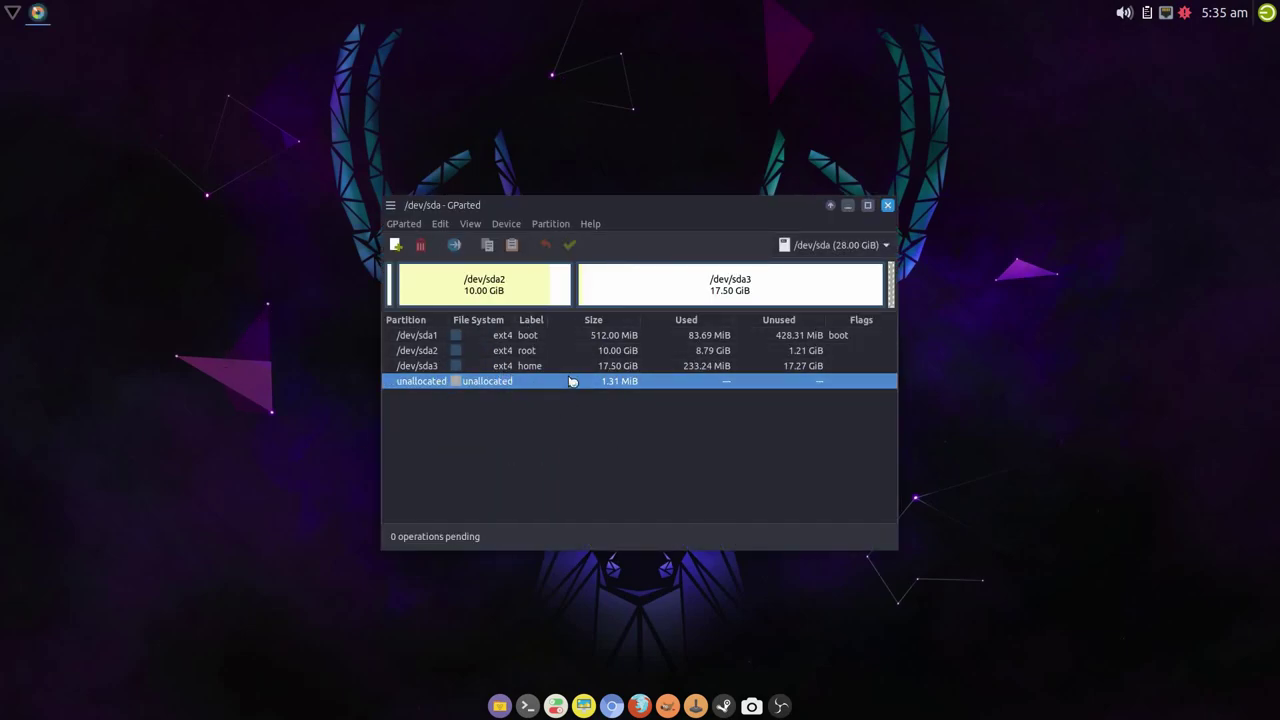
- Delete /dev/sda1, sda2 and sda3 and apply the deletions to disk
left_click(534, 340)
left_click(420, 245)
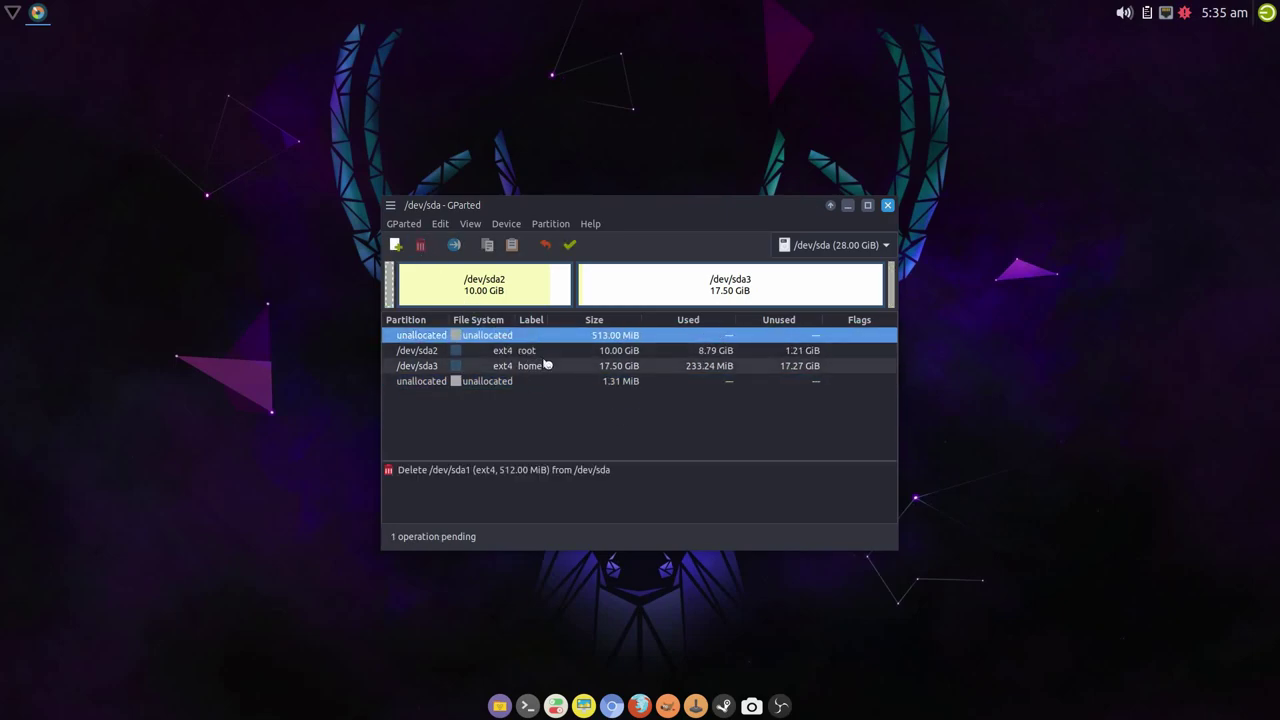
left_click(510, 348)
left_click(421, 248)
left_click(537, 352)
left_click(421, 248)
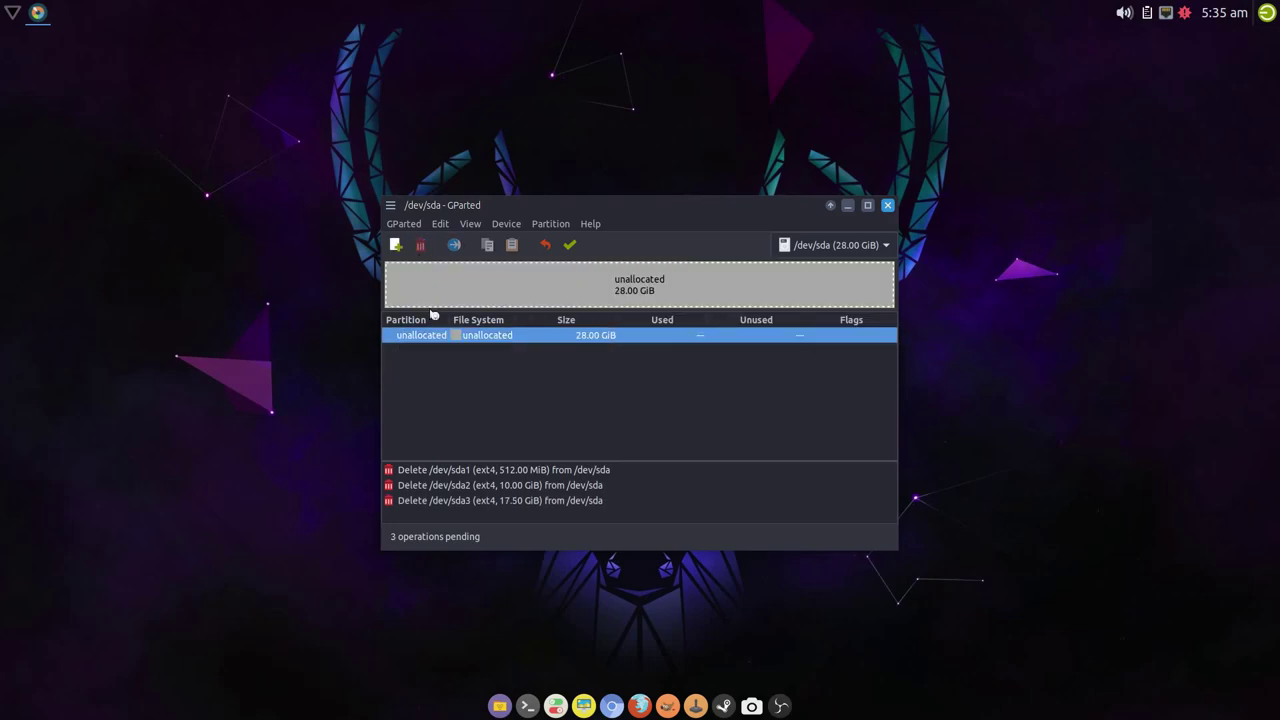
left_click(573, 244)
left_click(764, 447)
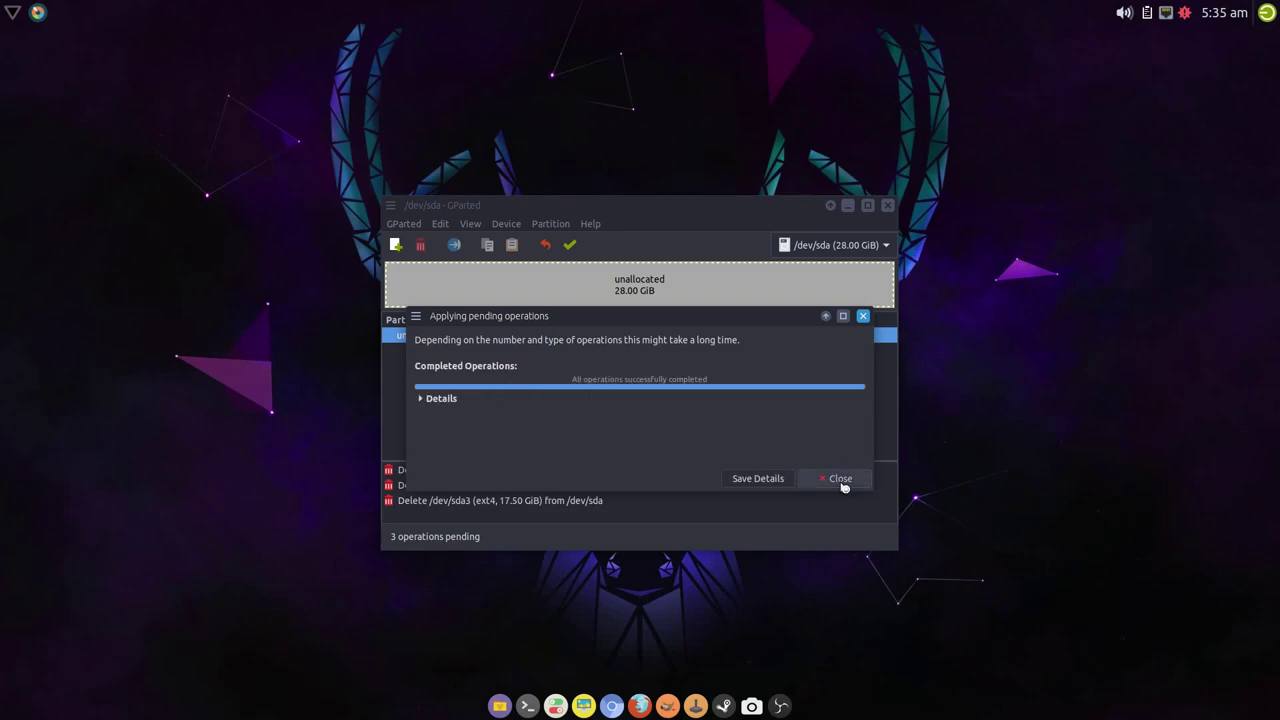
left_click(843, 484)
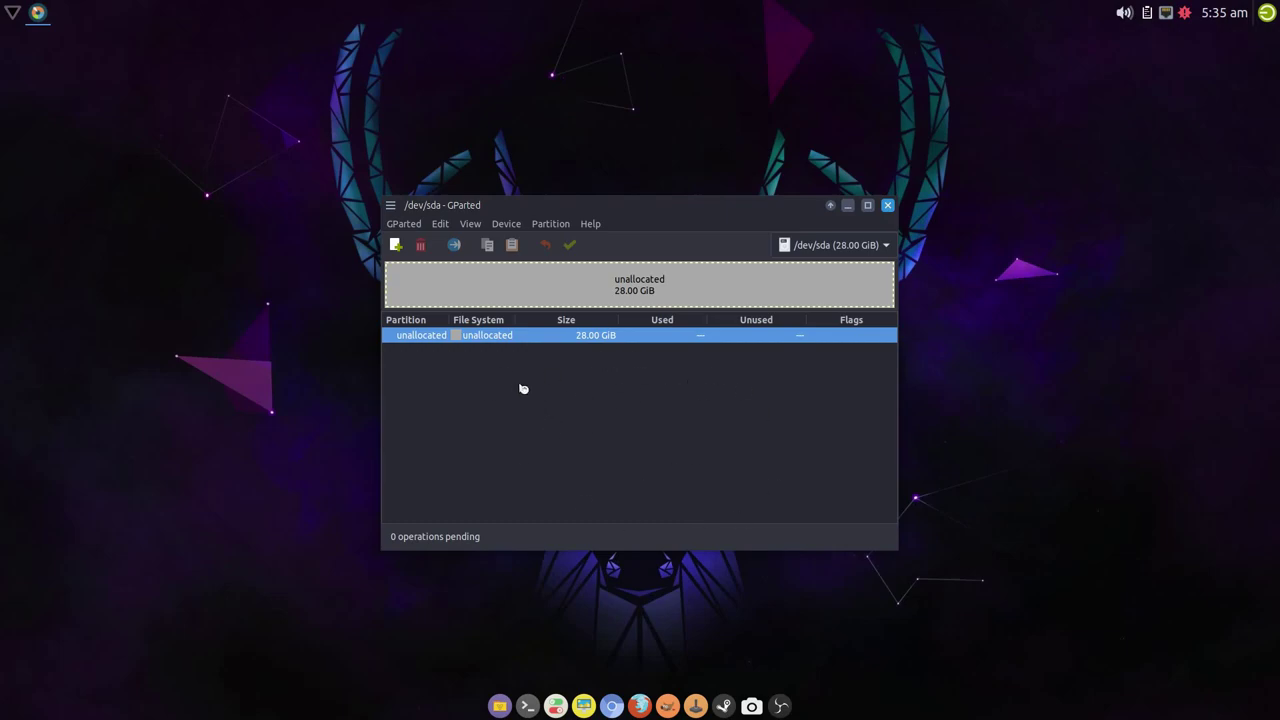
- Add a 512 MiB ext4 partition at the start of the unallocated space
right_click(542, 335)
left_click(623, 347)
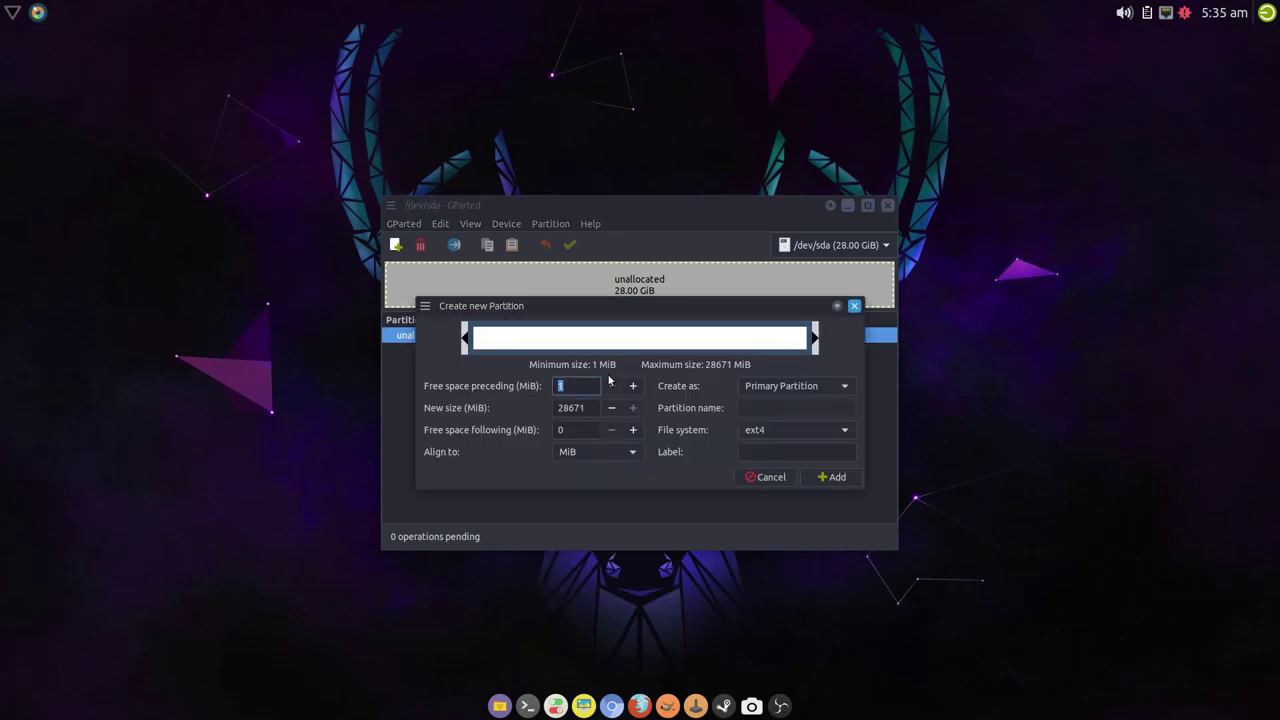
left_click(587, 407)
key("BackSpace")
key("BackSpace")
key("BackSpace")
key("BackSpace")
key("Tab")
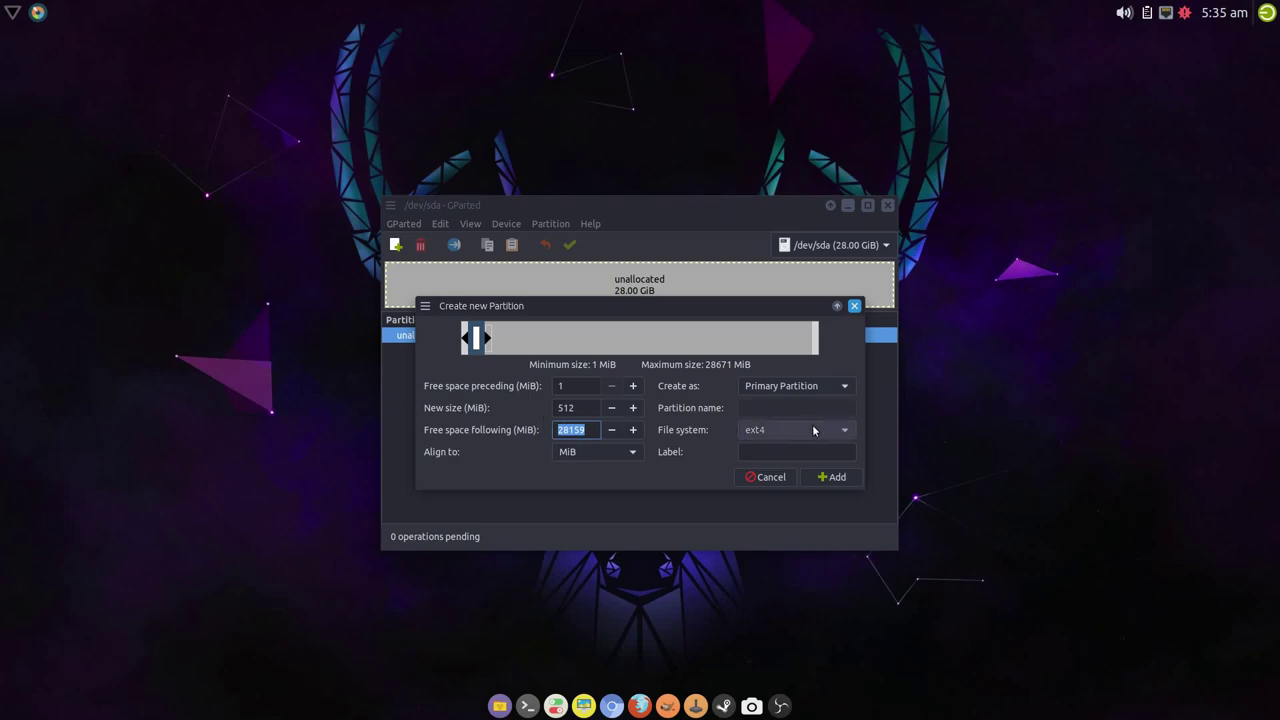
left_click(839, 476)
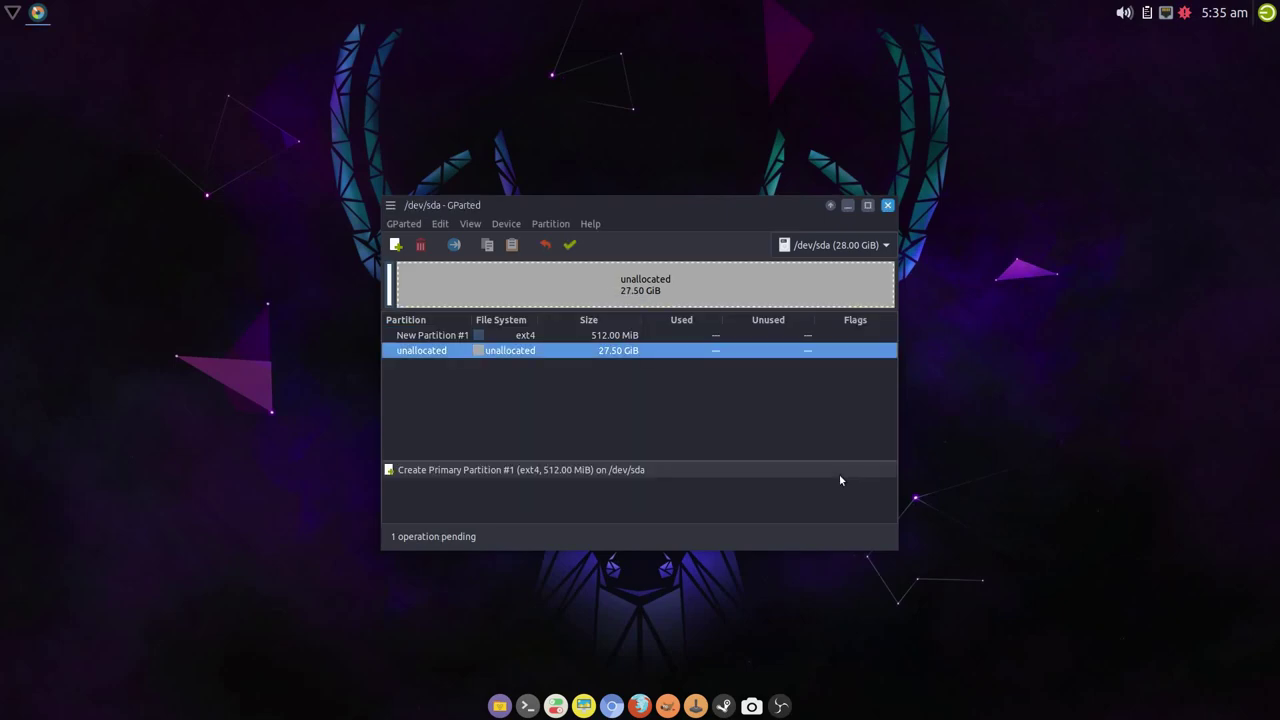
- Add a second ext4 partition of 10240 MiB
right_click(559, 353)
left_click(617, 366)
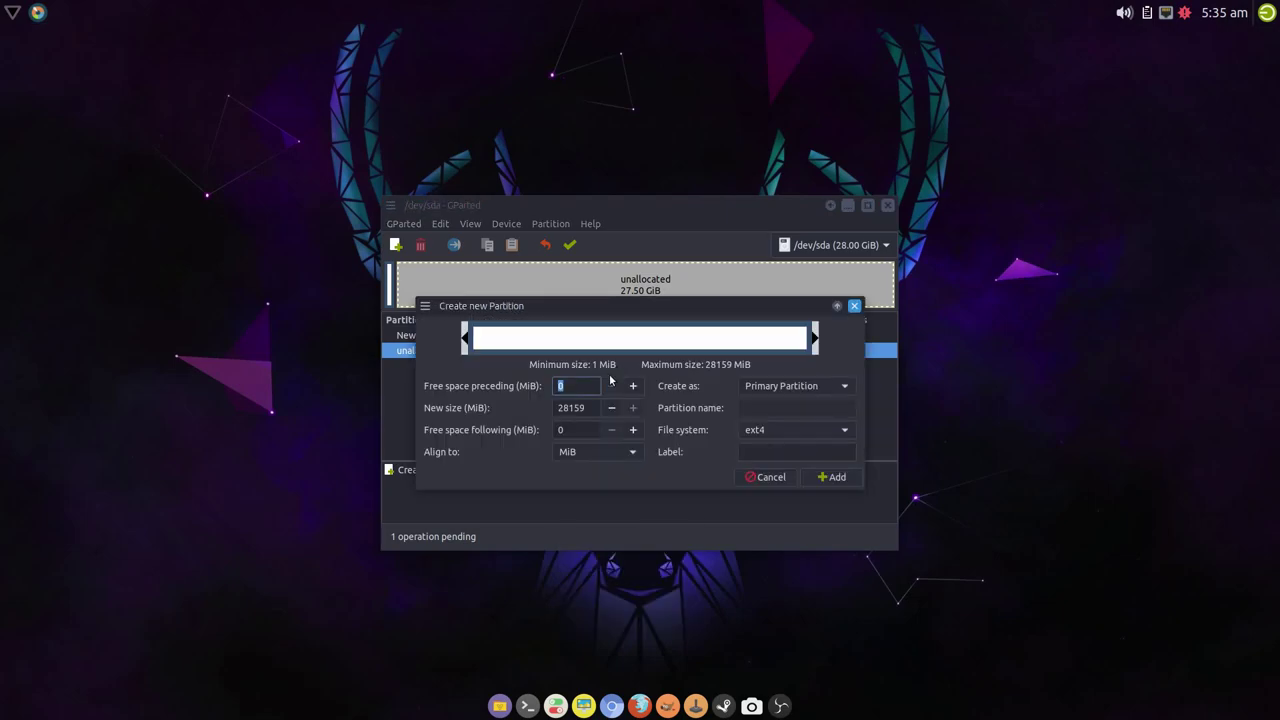
key("Tab")
type("10240")
key("Tab")
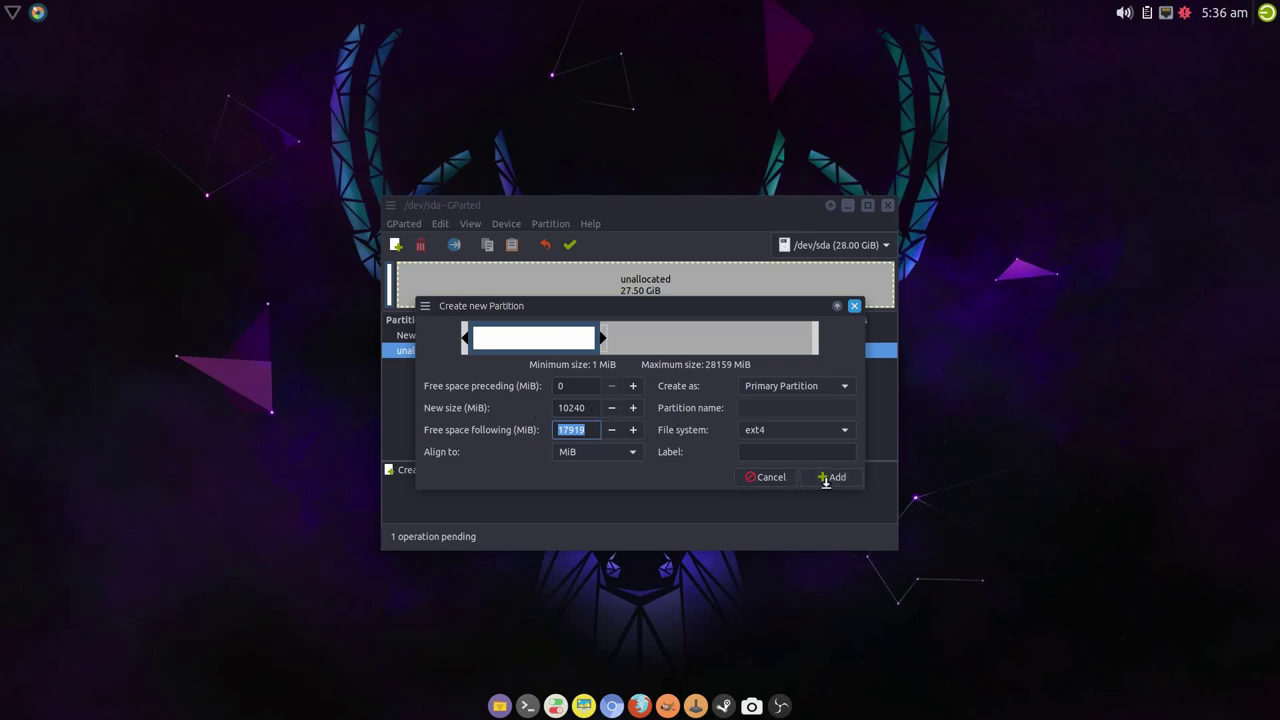
left_click(834, 478)
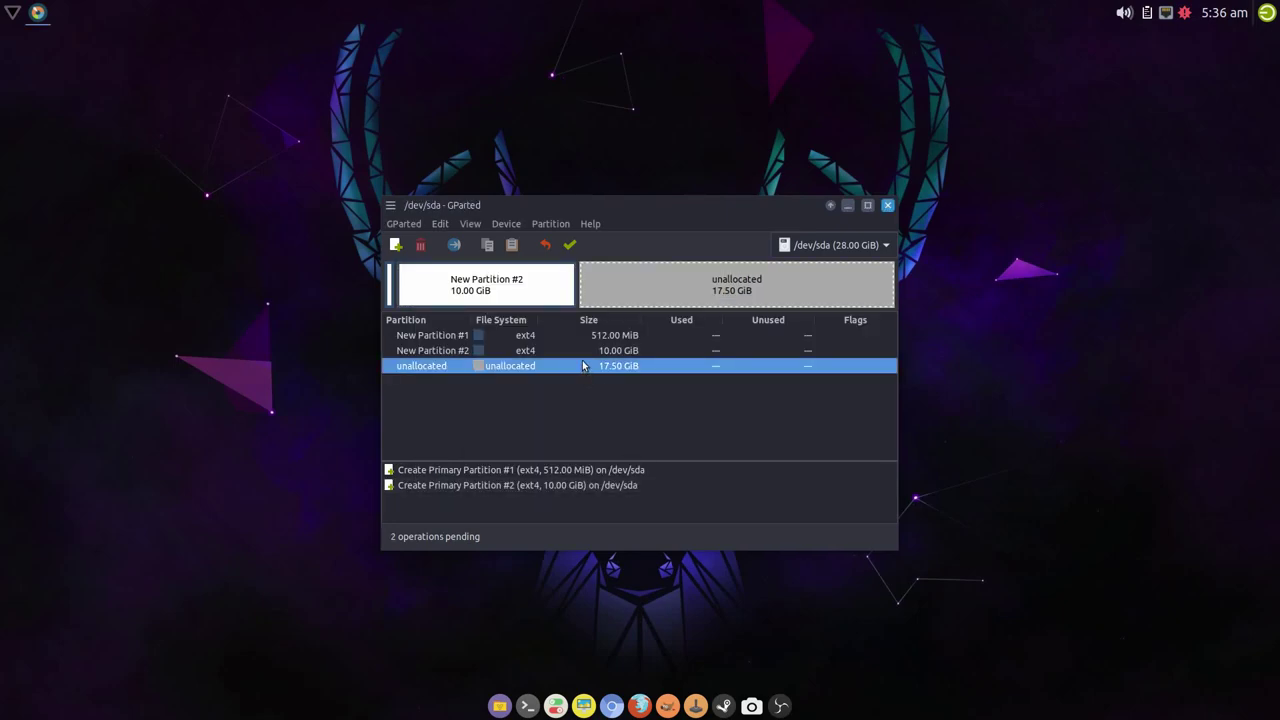
- Add a 17.50 GiB ext4 partition filling the rest, then apply all three
right_click(584, 366)
left_click(625, 371)
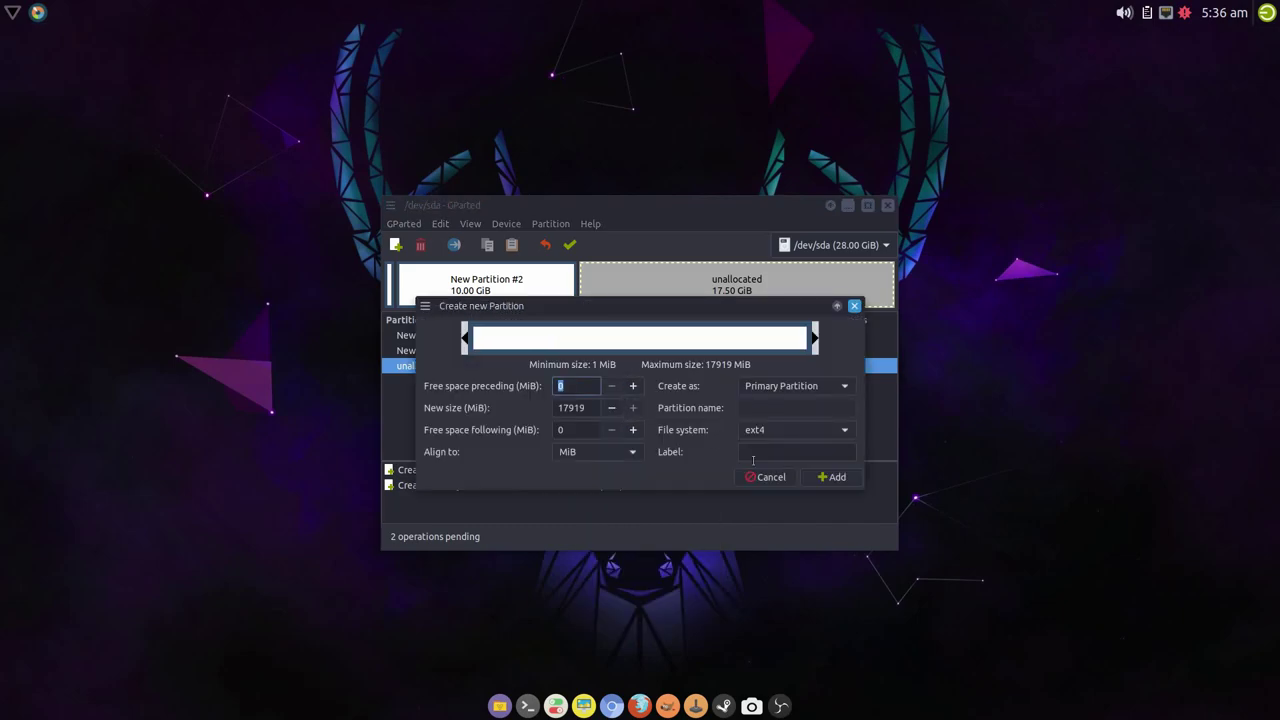
left_click(832, 477)
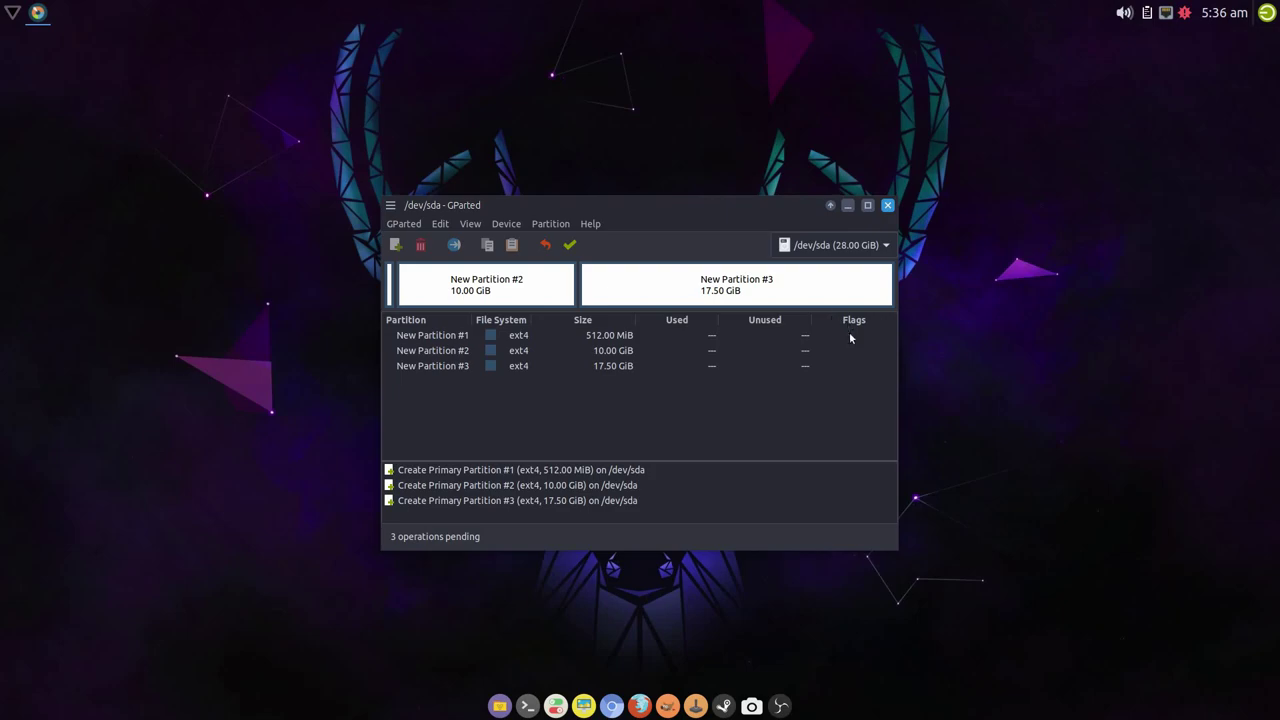
left_click(586, 337)
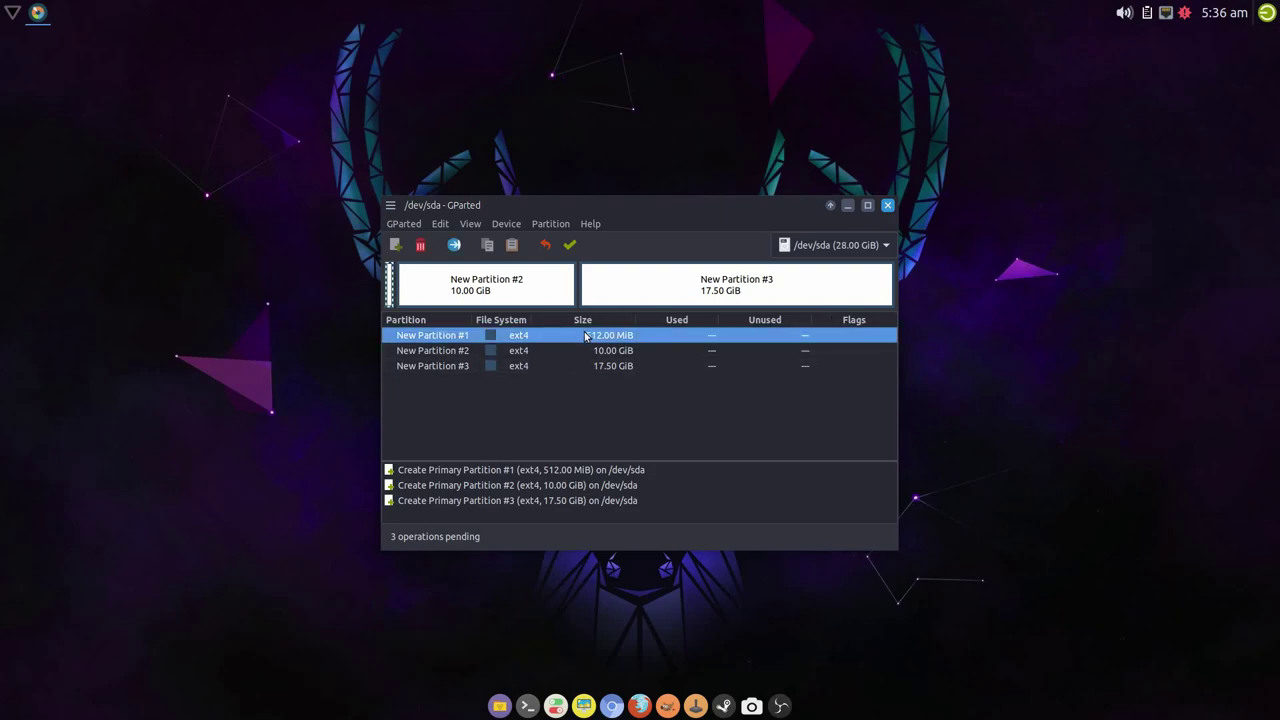
right_click(571, 340)
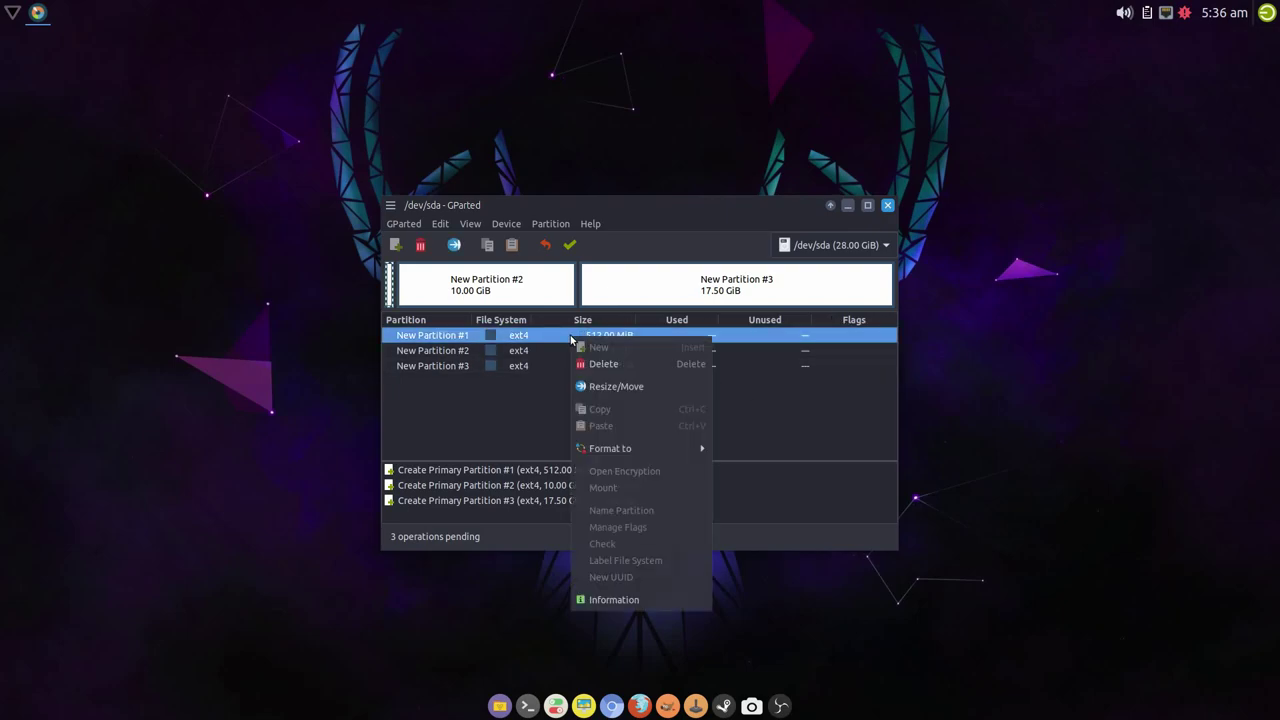
left_click(543, 323)
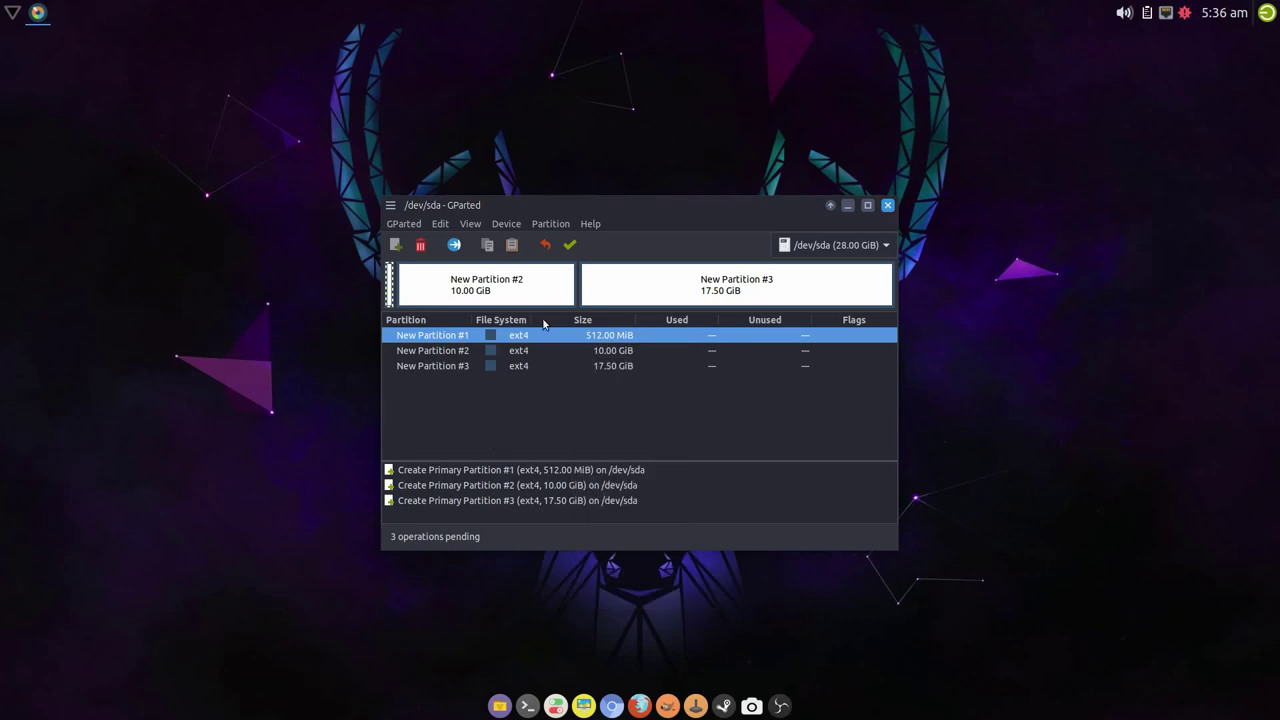
left_click(570, 246)
left_click(721, 434)
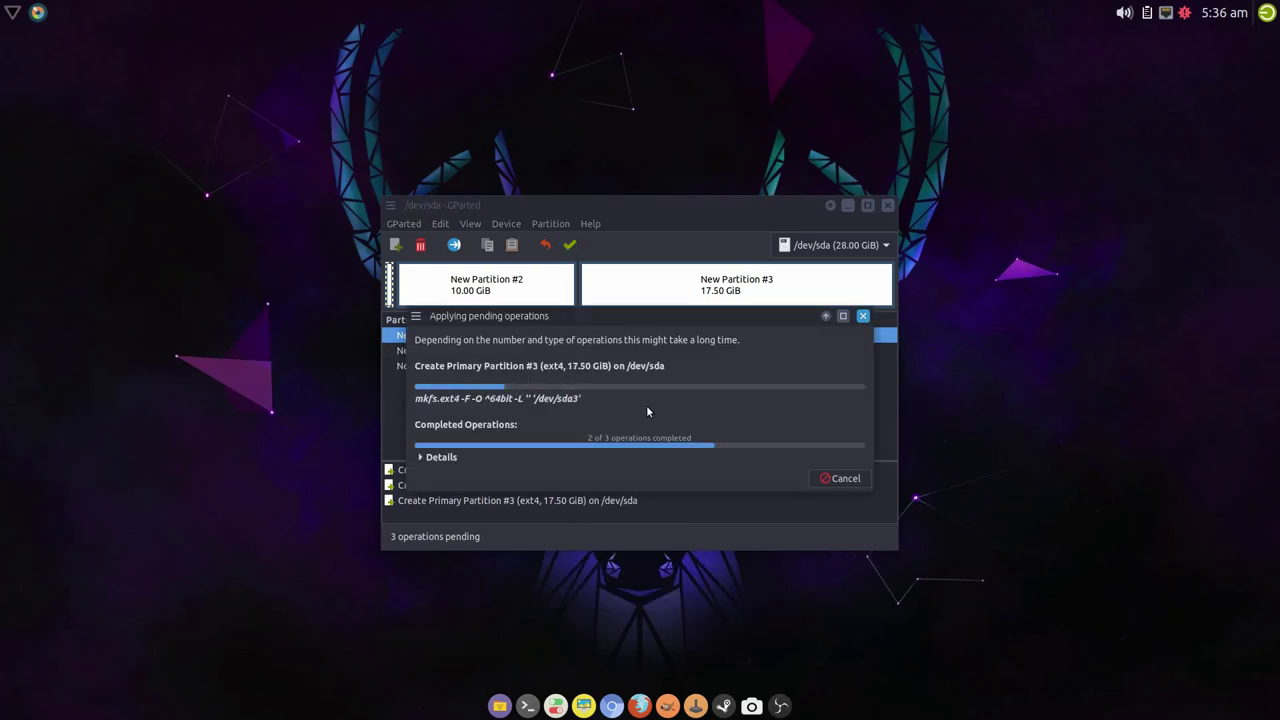
- Turn on the boot flag for /dev/sda1 in Manage Flags
left_click(842, 478)
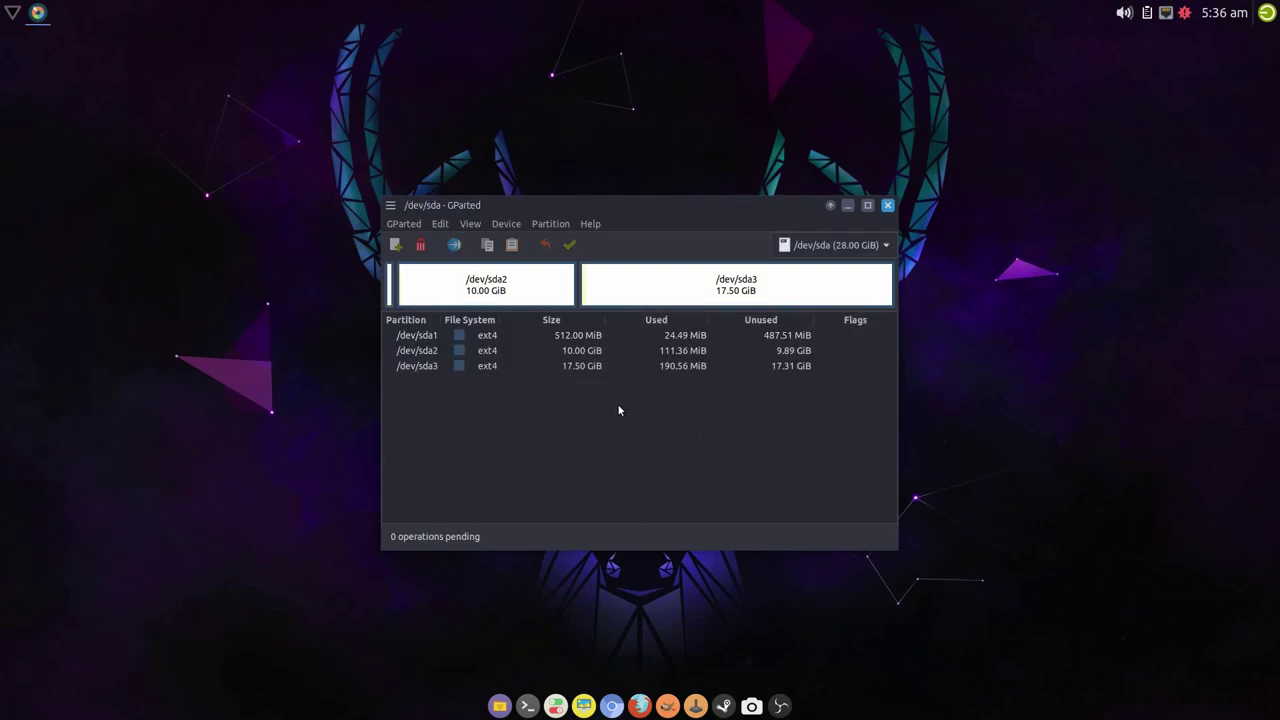
right_click(533, 338)
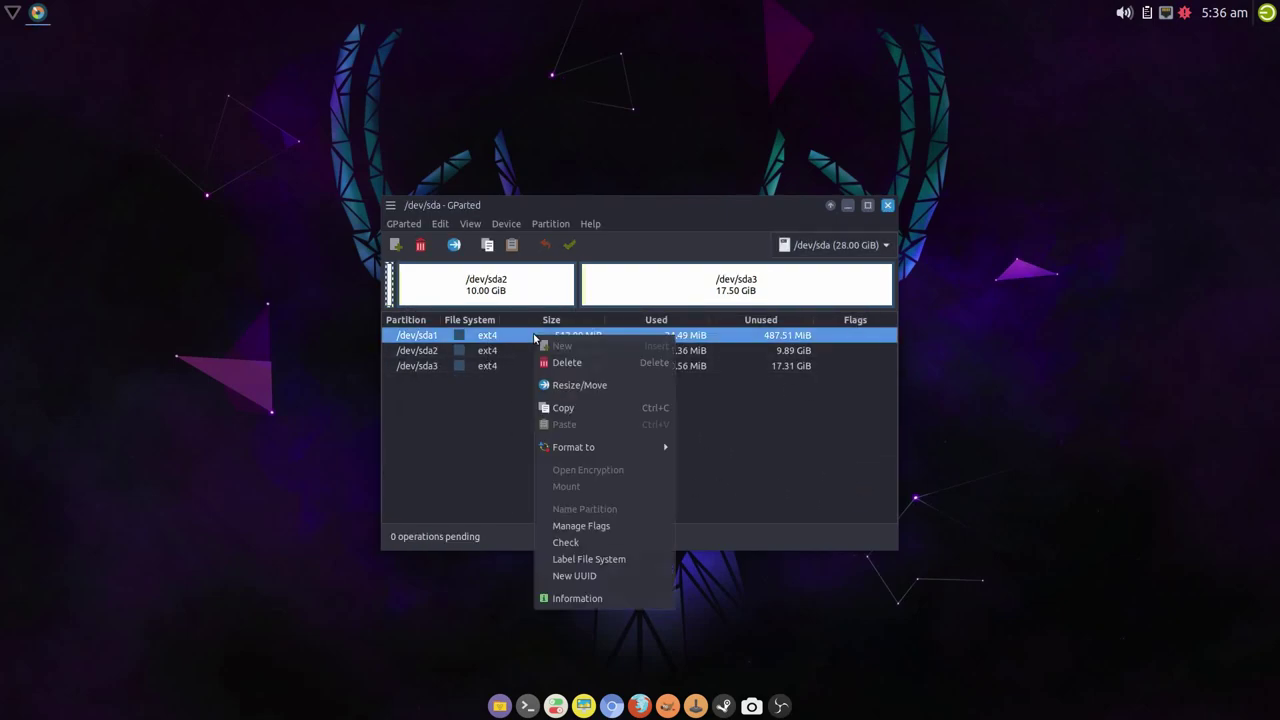
left_click(584, 528)
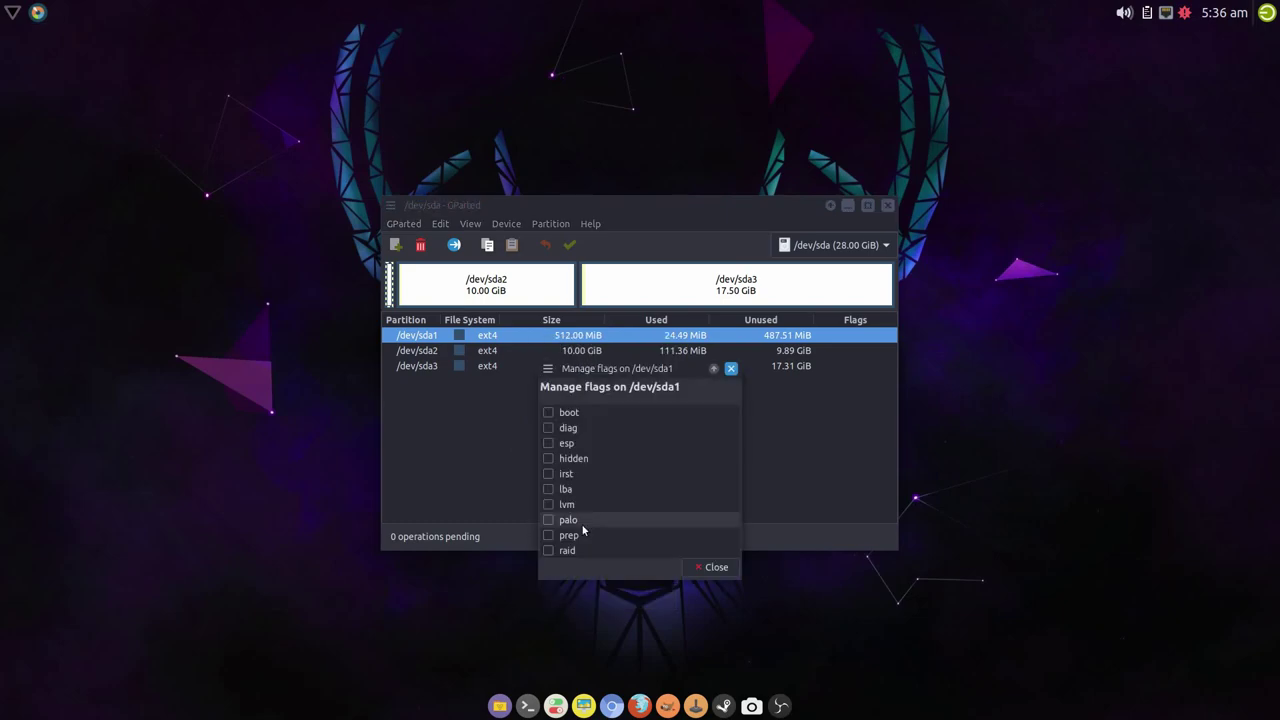
left_click(547, 412)
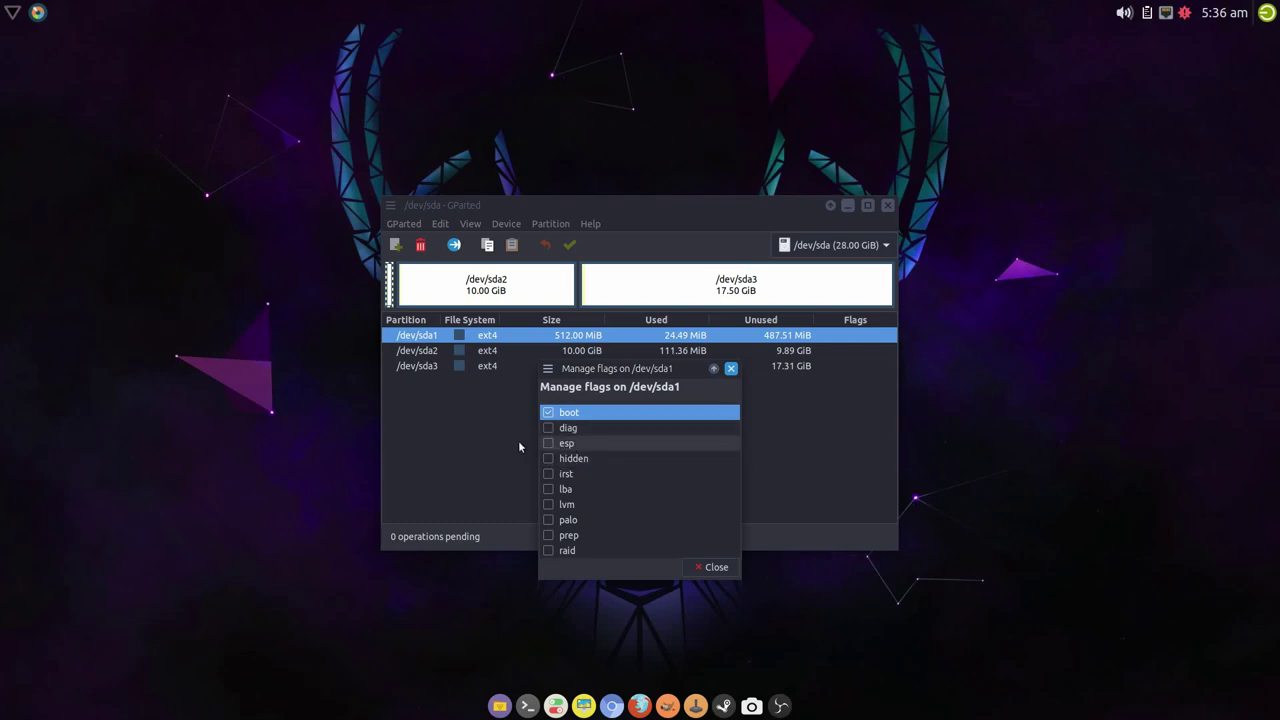
left_click(716, 567)
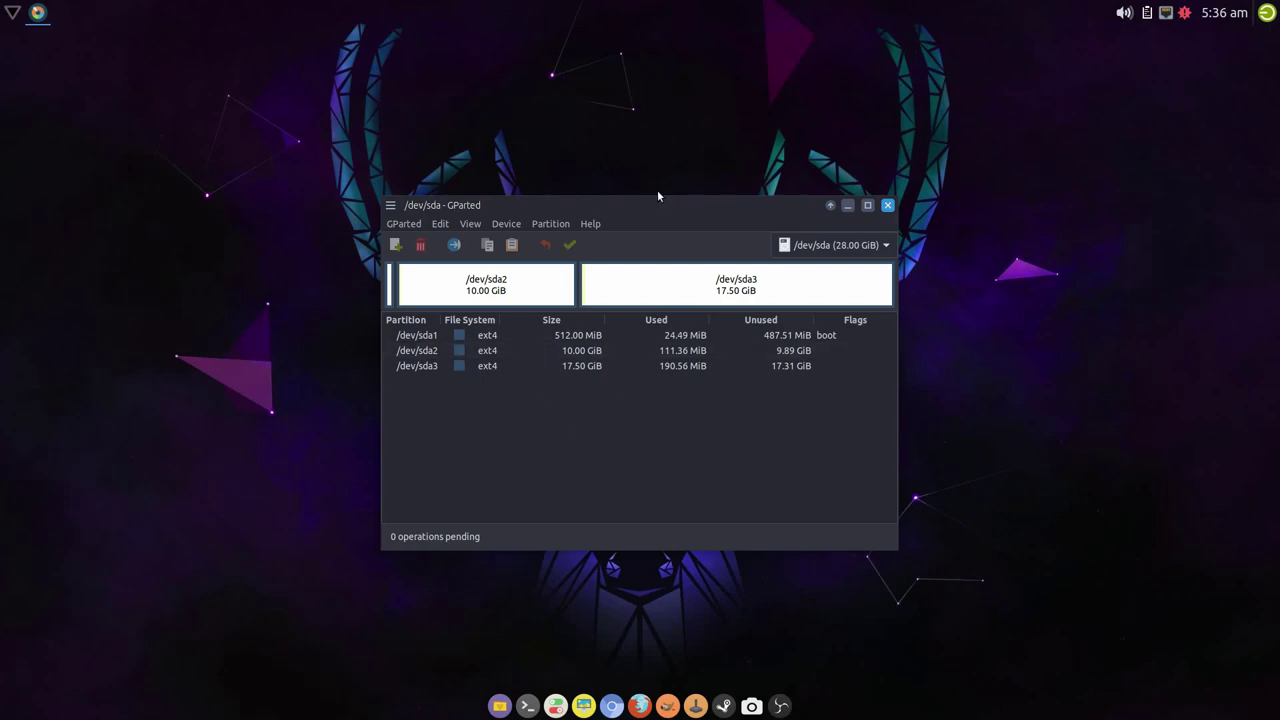
mouse_move(668, 209)
left_mouse_down()
mouse_move(664, 222)
mouse_move(657, 197)
left_mouse_up()
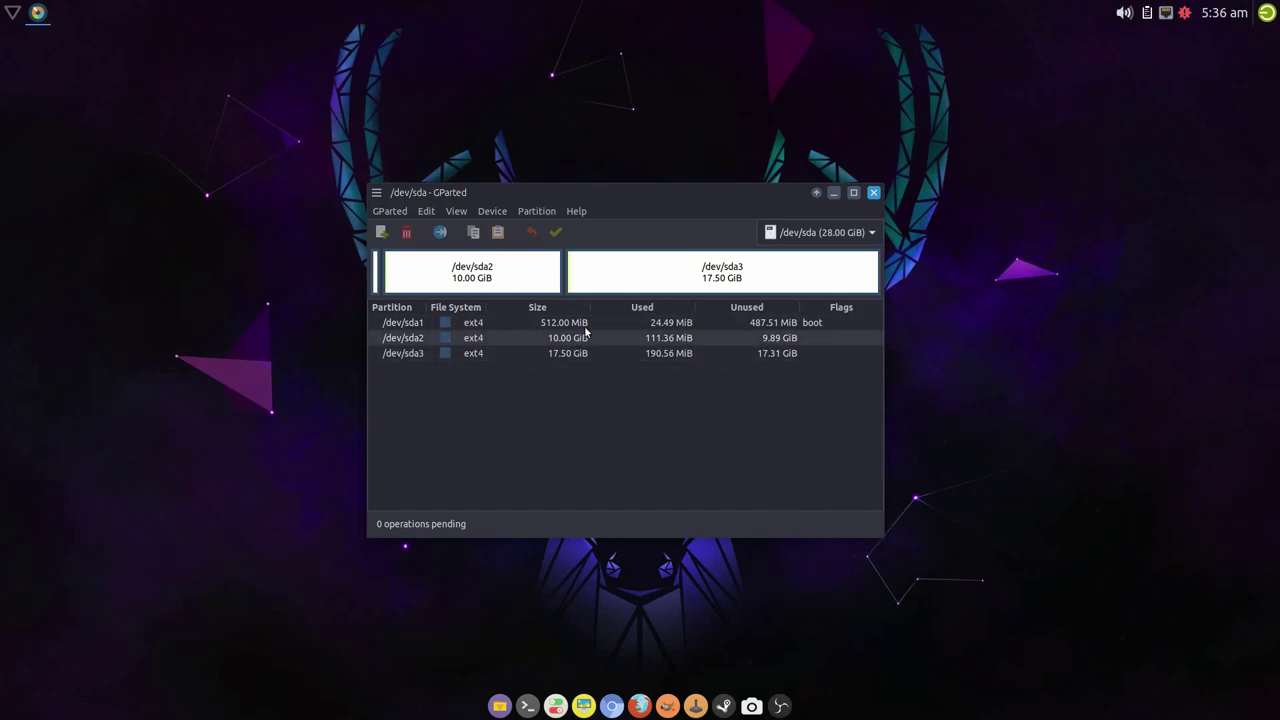
- Quit GParted and launch the Salient OS installer from the desktop menu
left_click(873, 192)
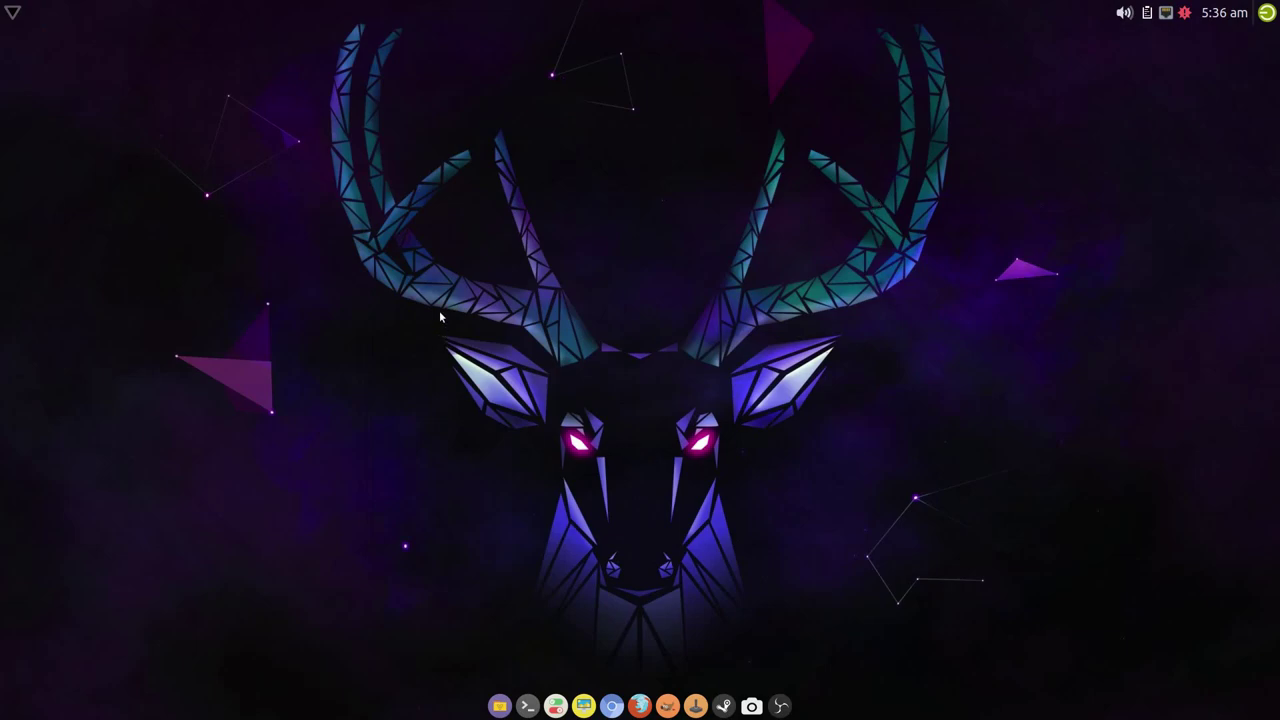
right_click(447, 274)
mouse_move(515, 536)
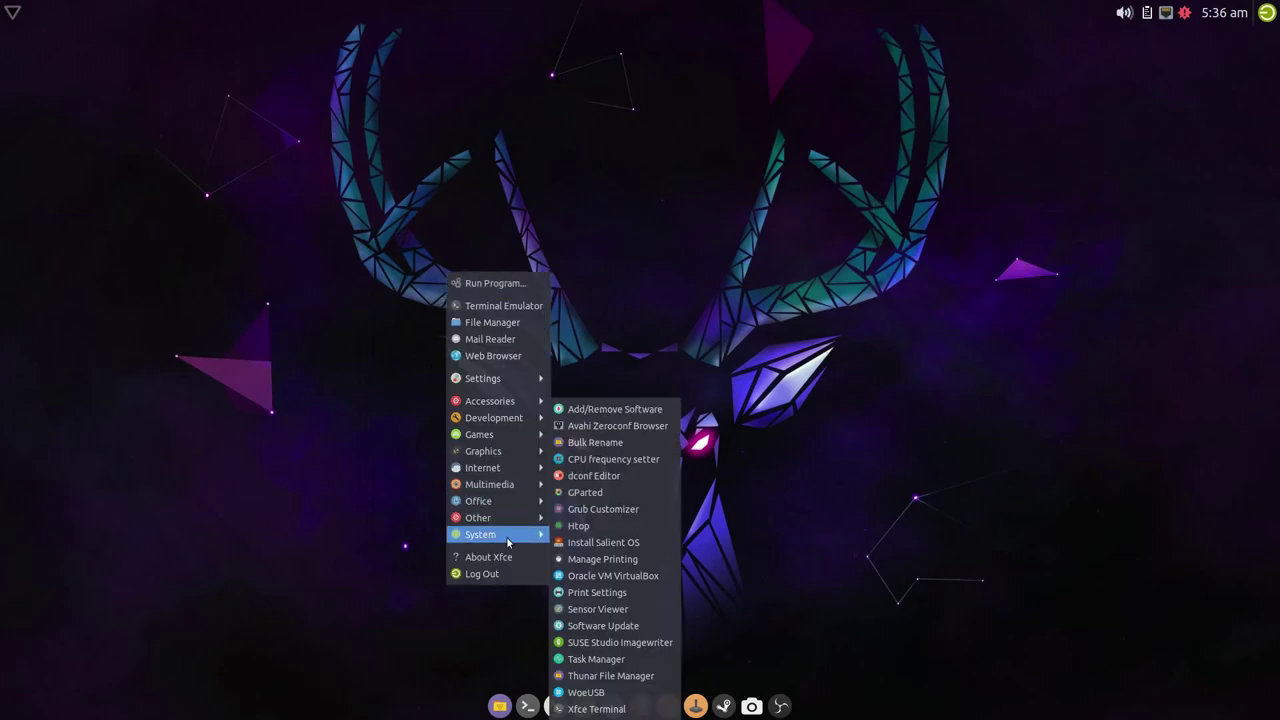
left_click(628, 542)
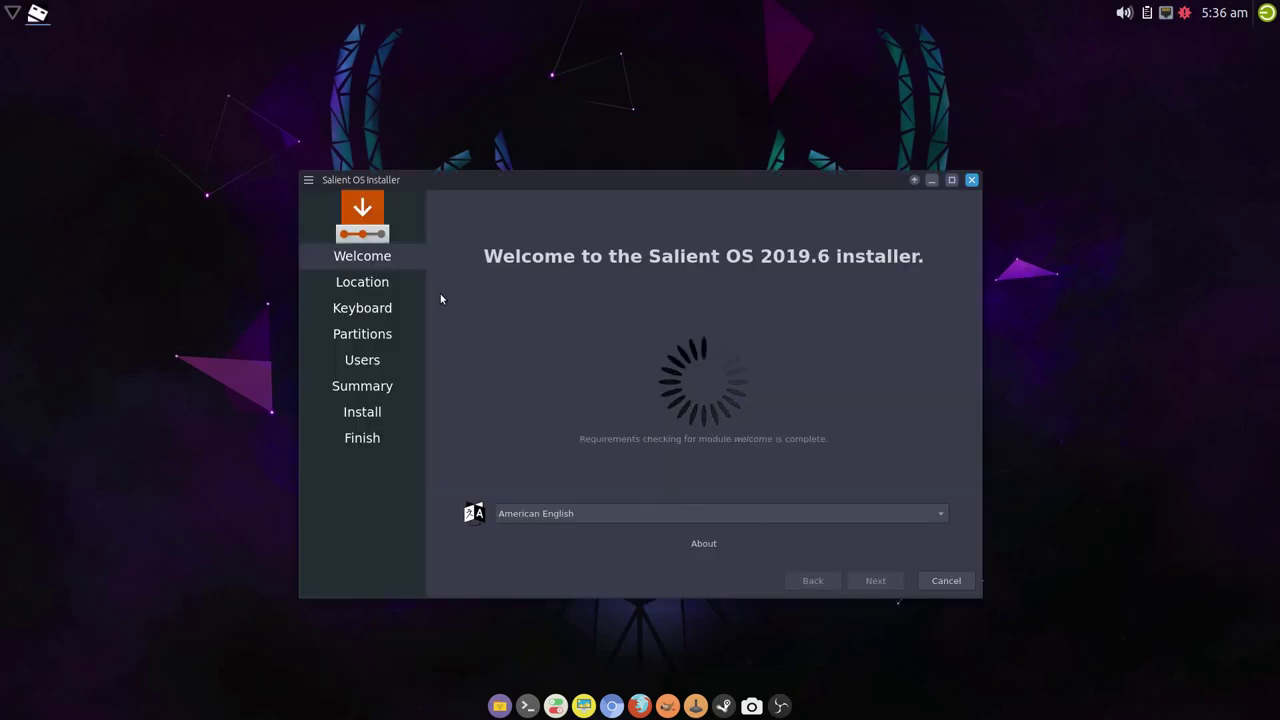
left_click_drag(531, 183, 497, 140)
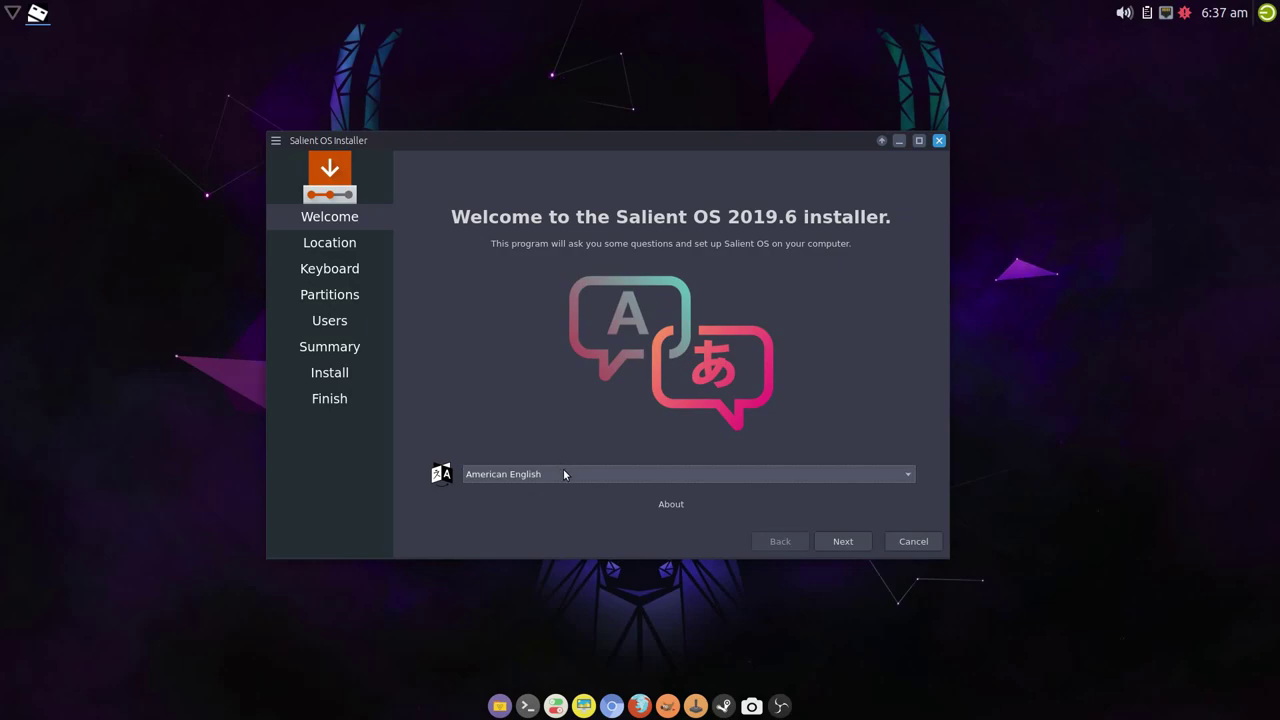
- Choose British English (United Kingdom) and continue past the location and keyboard steps
left_click(565, 474)
left_click(561, 213)
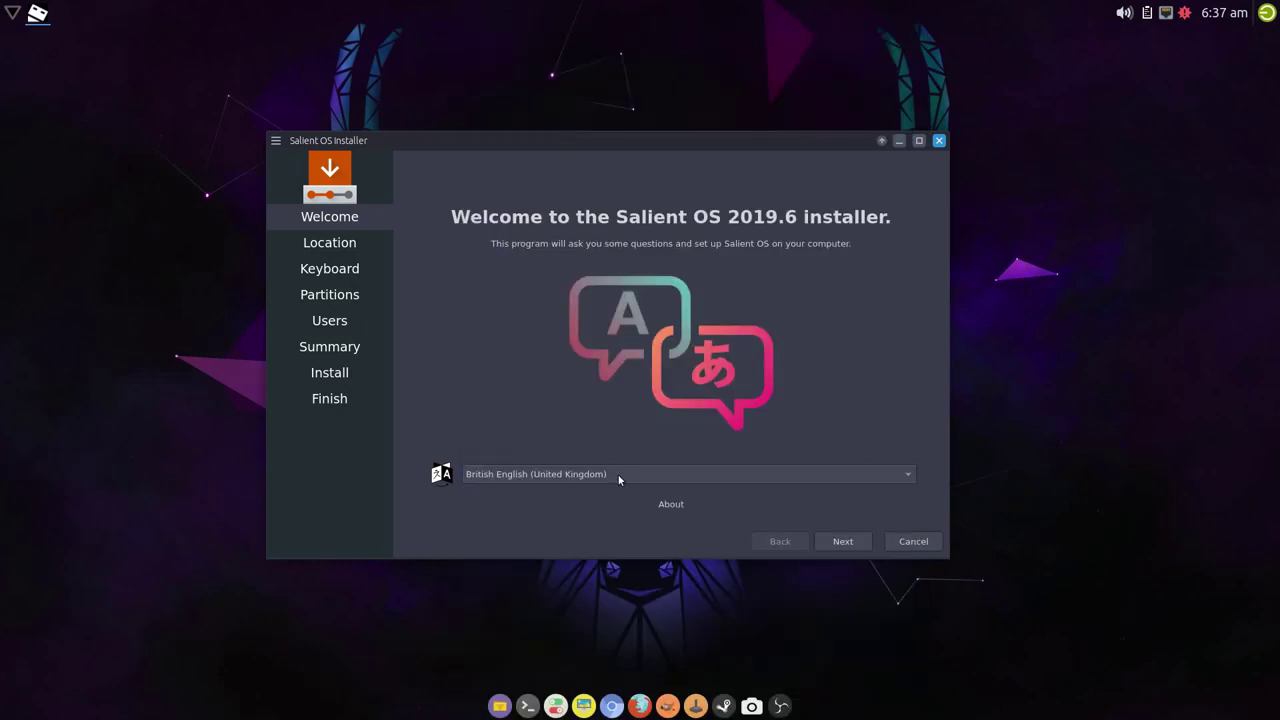
left_click(838, 541)
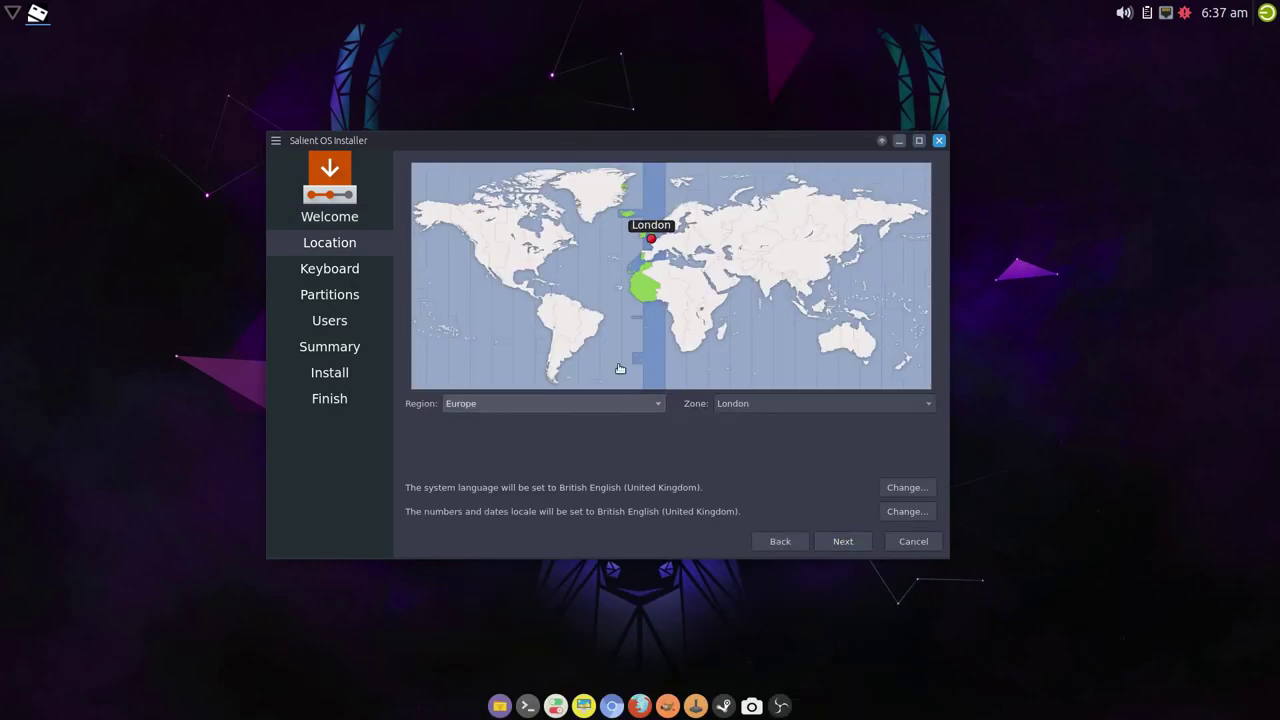
left_click(848, 541)
left_click(849, 540)
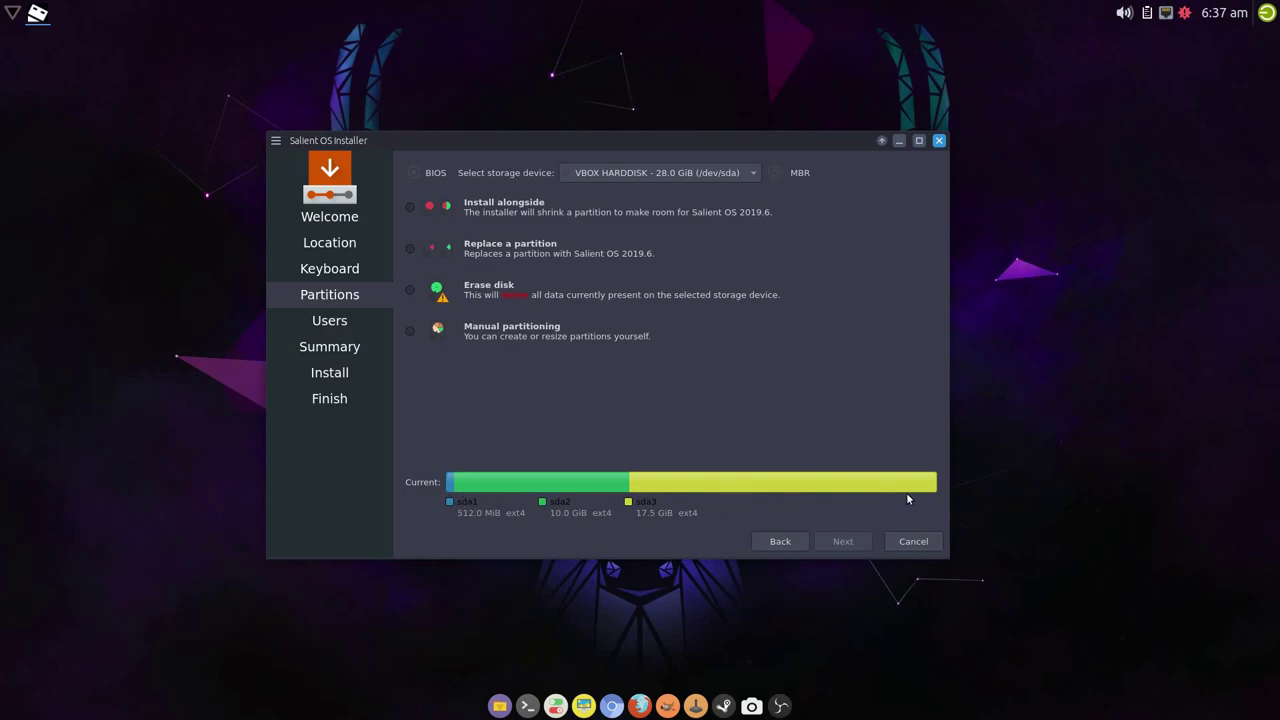
- Select Manual partitioning and mount /dev/sda1 at /boot
left_click(409, 331)
left_click(845, 541)
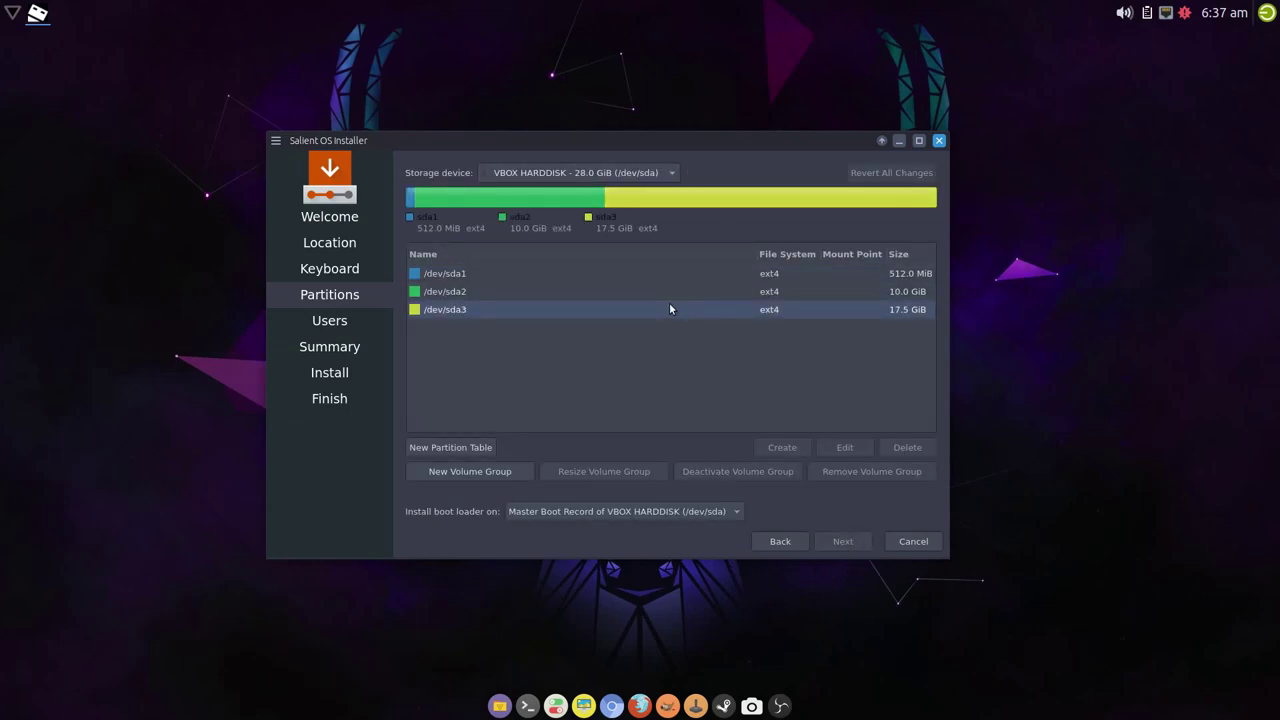
left_click(666, 272)
left_click(844, 447)
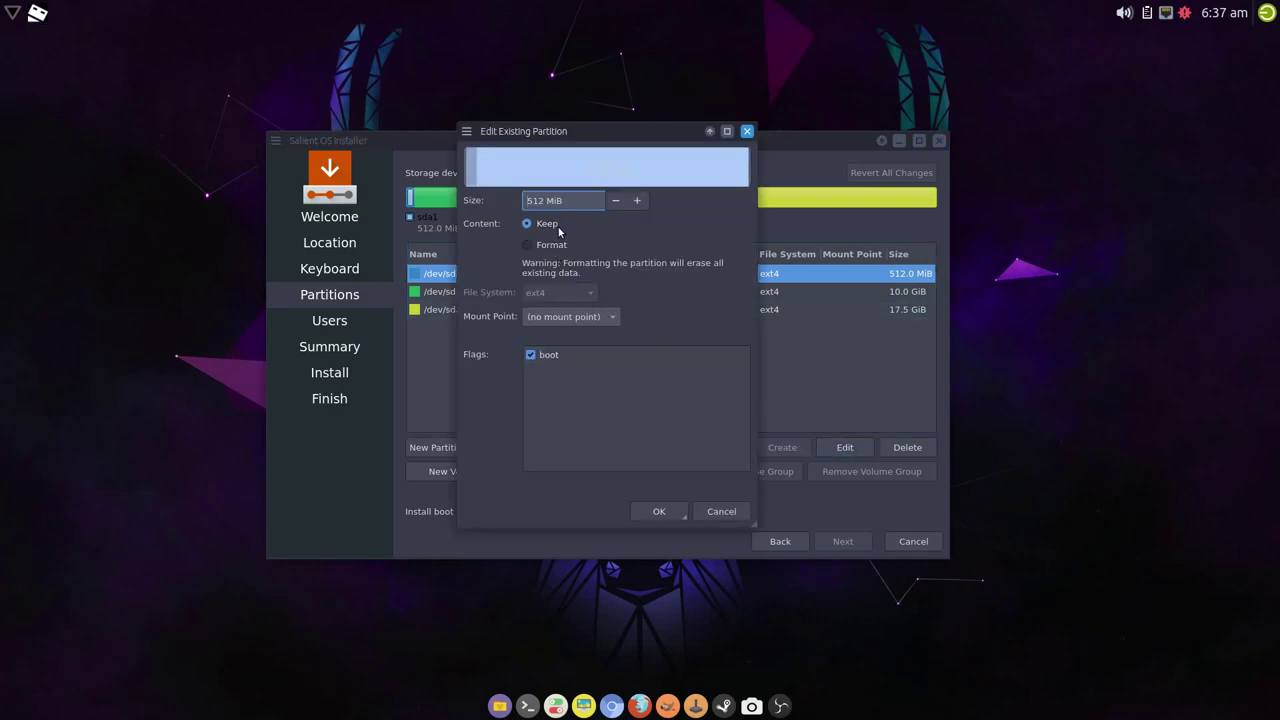
left_click(615, 317)
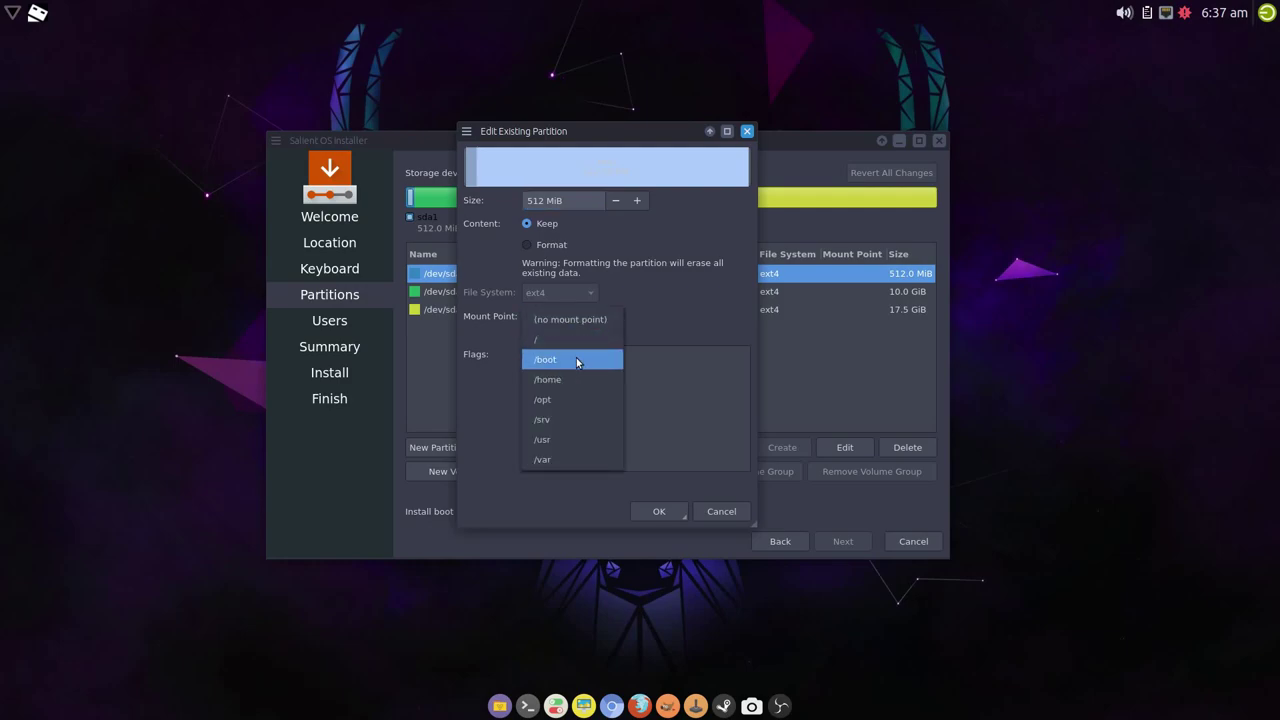
left_click(580, 360)
left_click(657, 511)
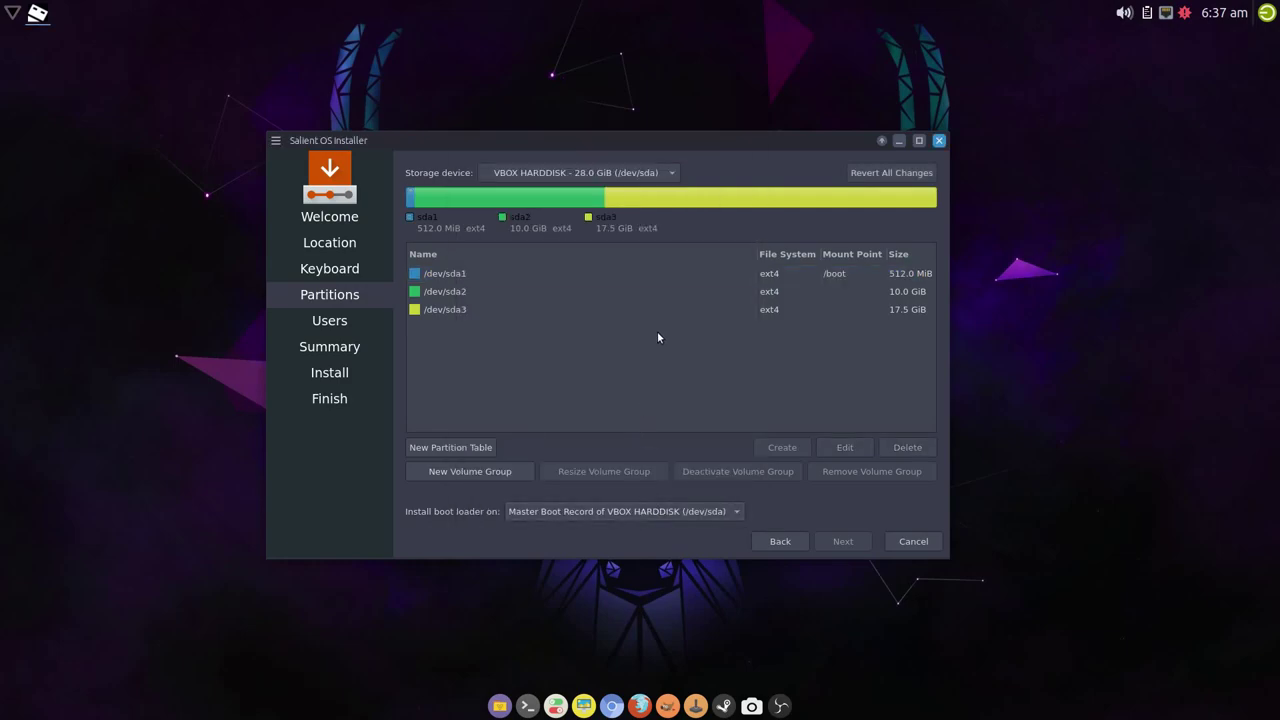
- Mount /dev/sda2 at the root /
left_click(678, 290)
left_click(842, 450)
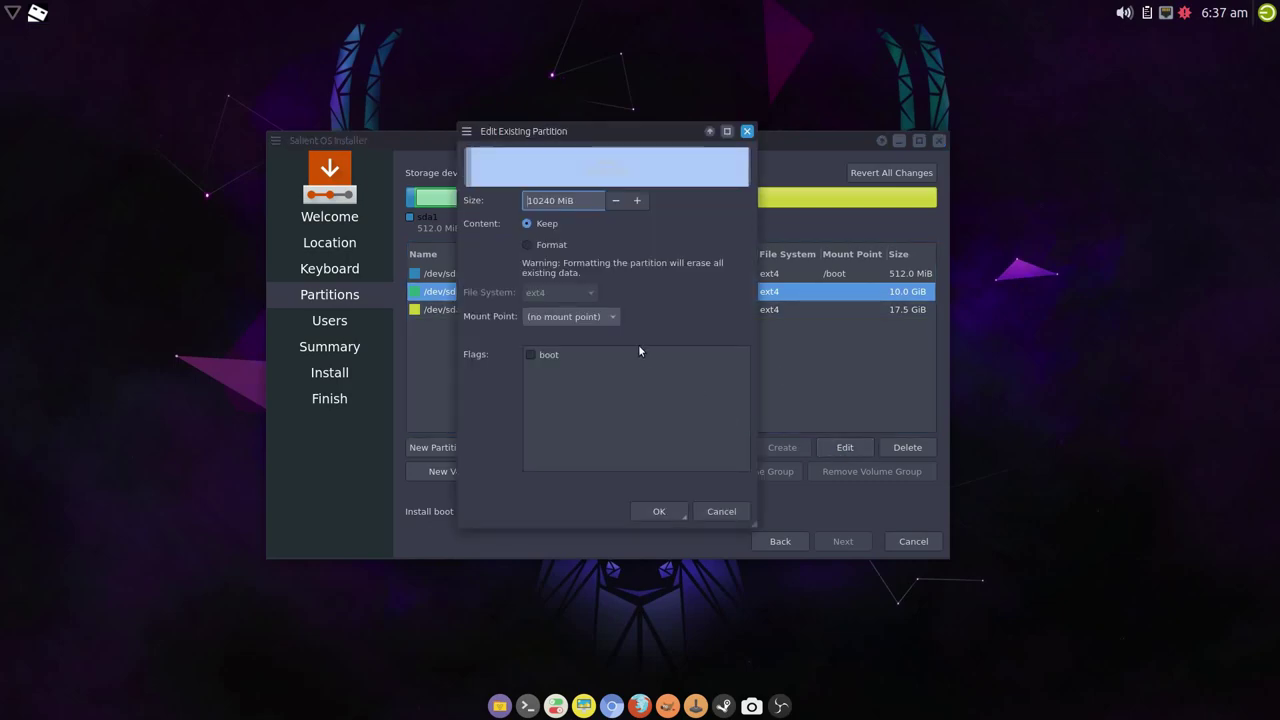
left_click(604, 322)
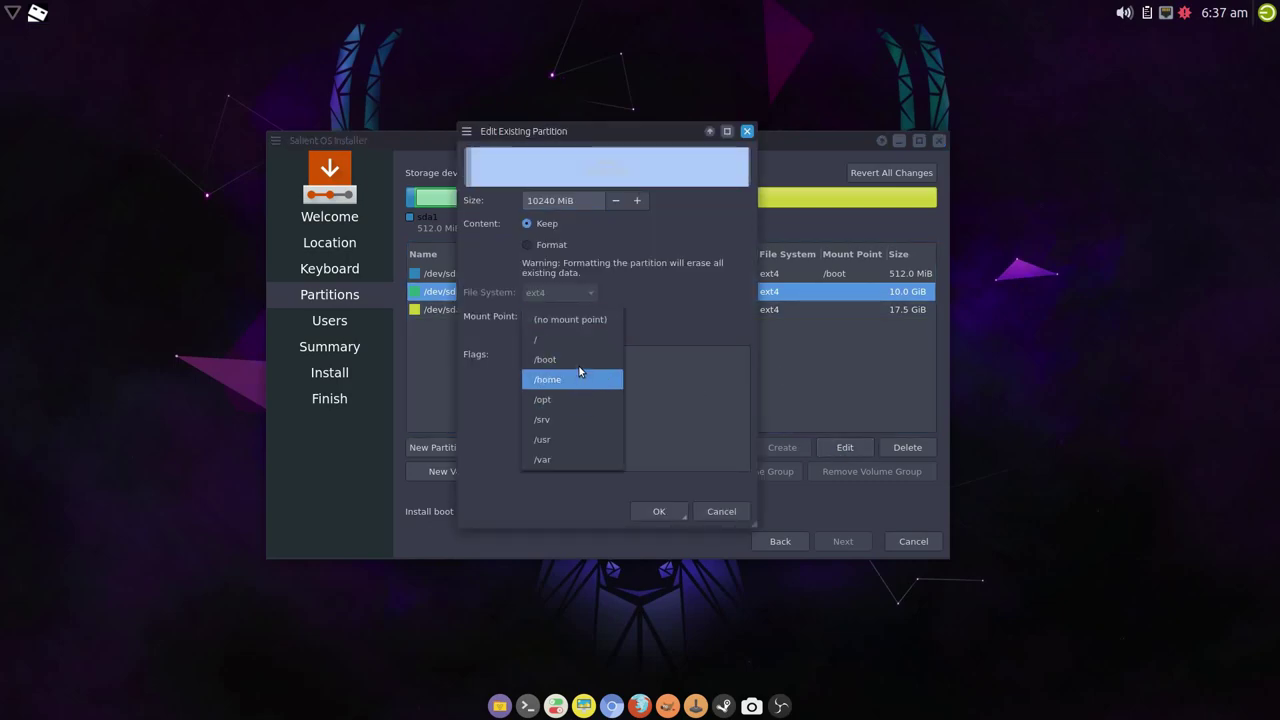
left_click(585, 340)
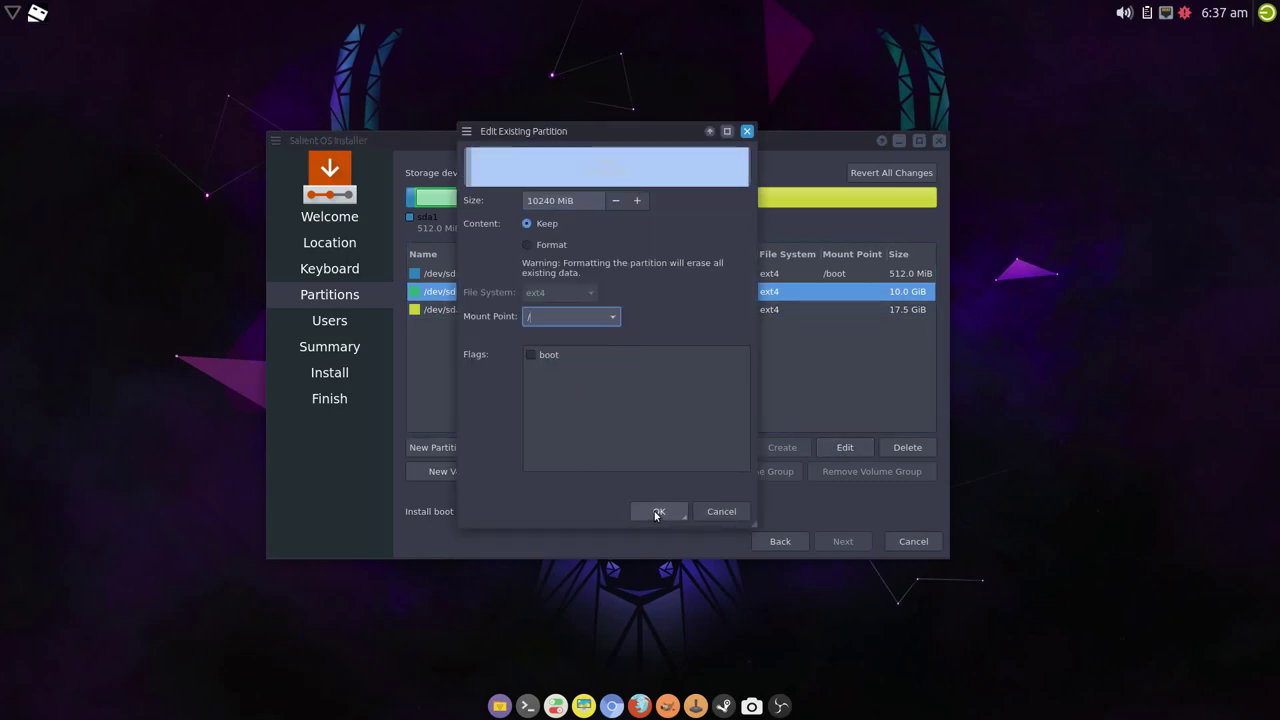
left_click(654, 511)
- Mount /dev/sda3 at /home and install the boot loader on the boot partition
left_click(572, 309)
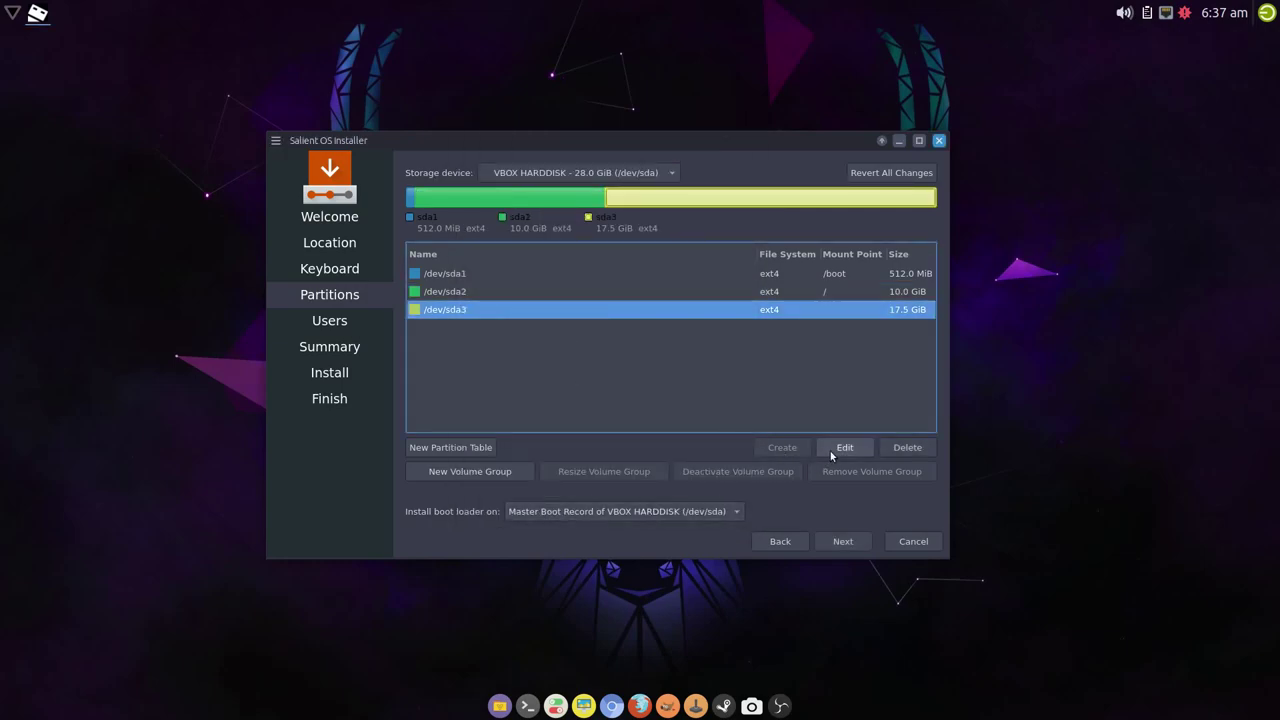
left_click(843, 448)
left_click(613, 316)
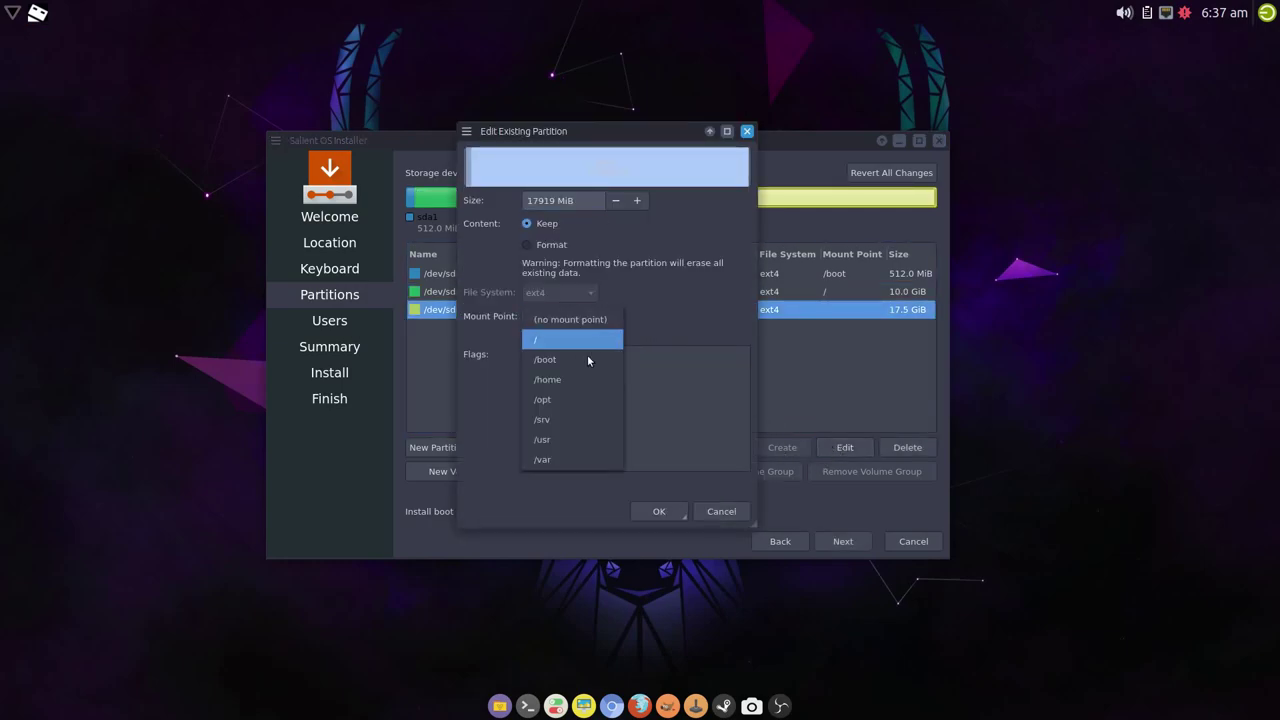
left_click(573, 383)
left_click(645, 510)
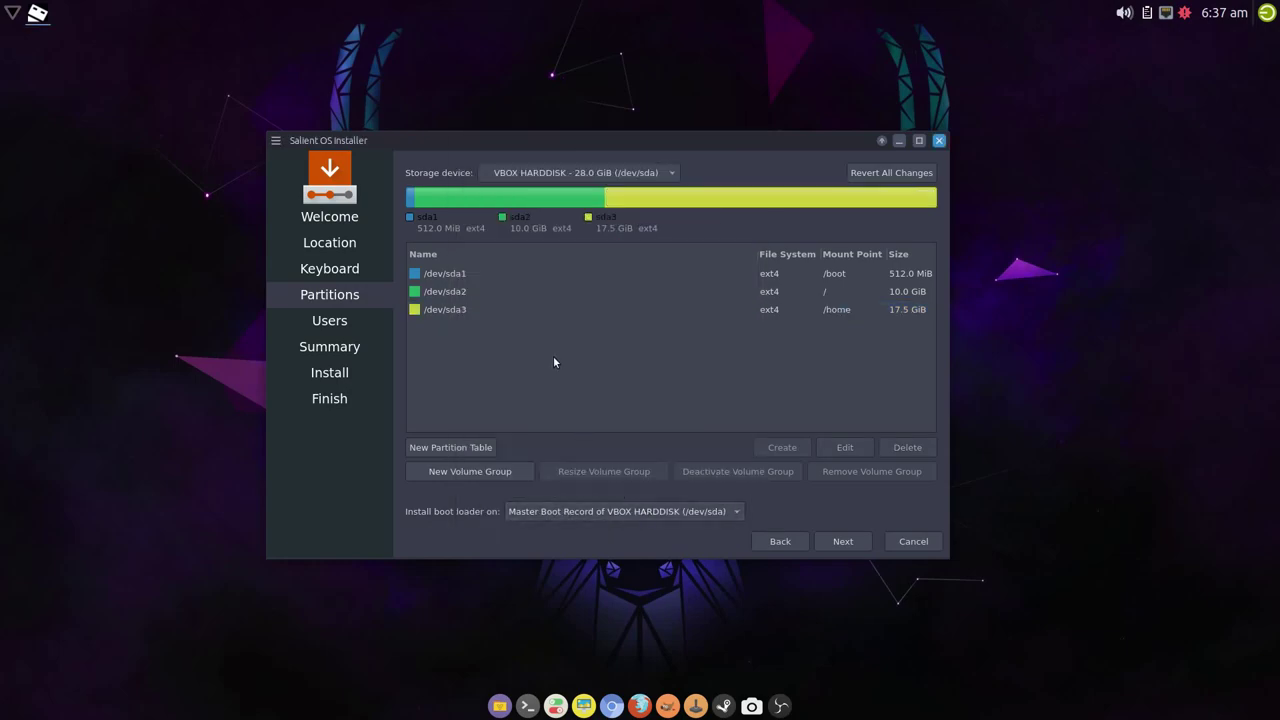
left_click(661, 512)
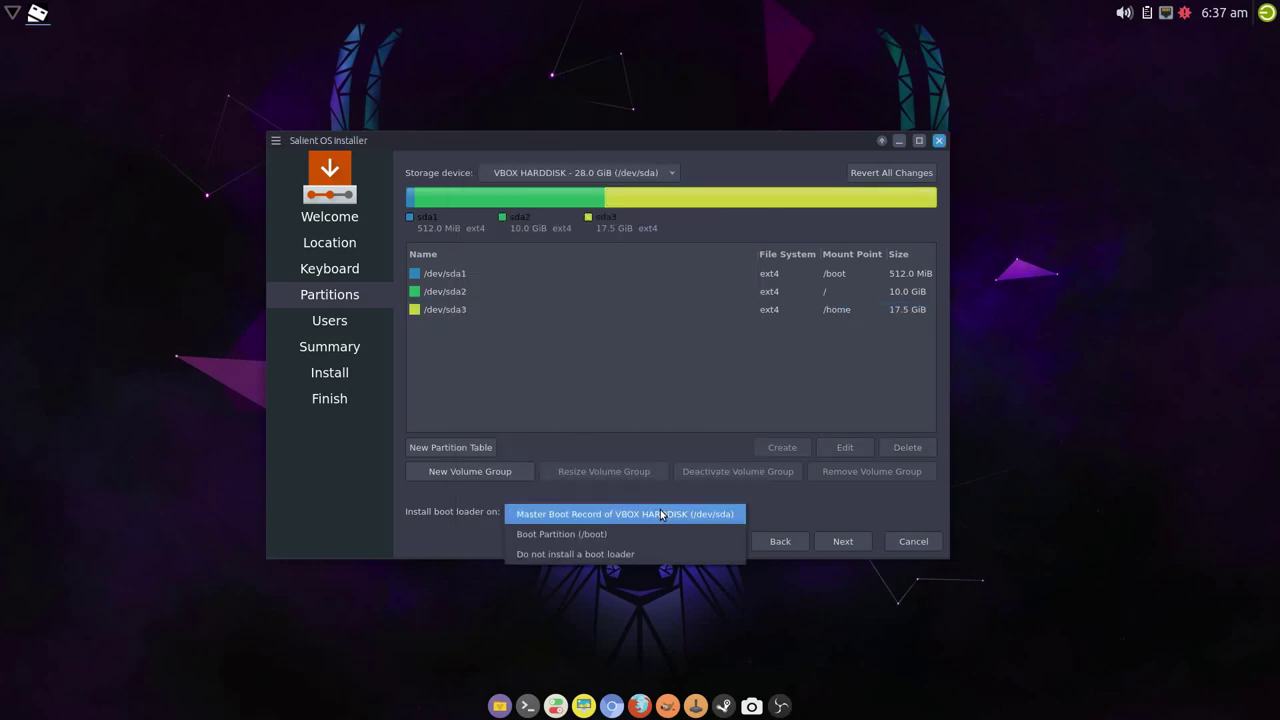
left_click(568, 540)
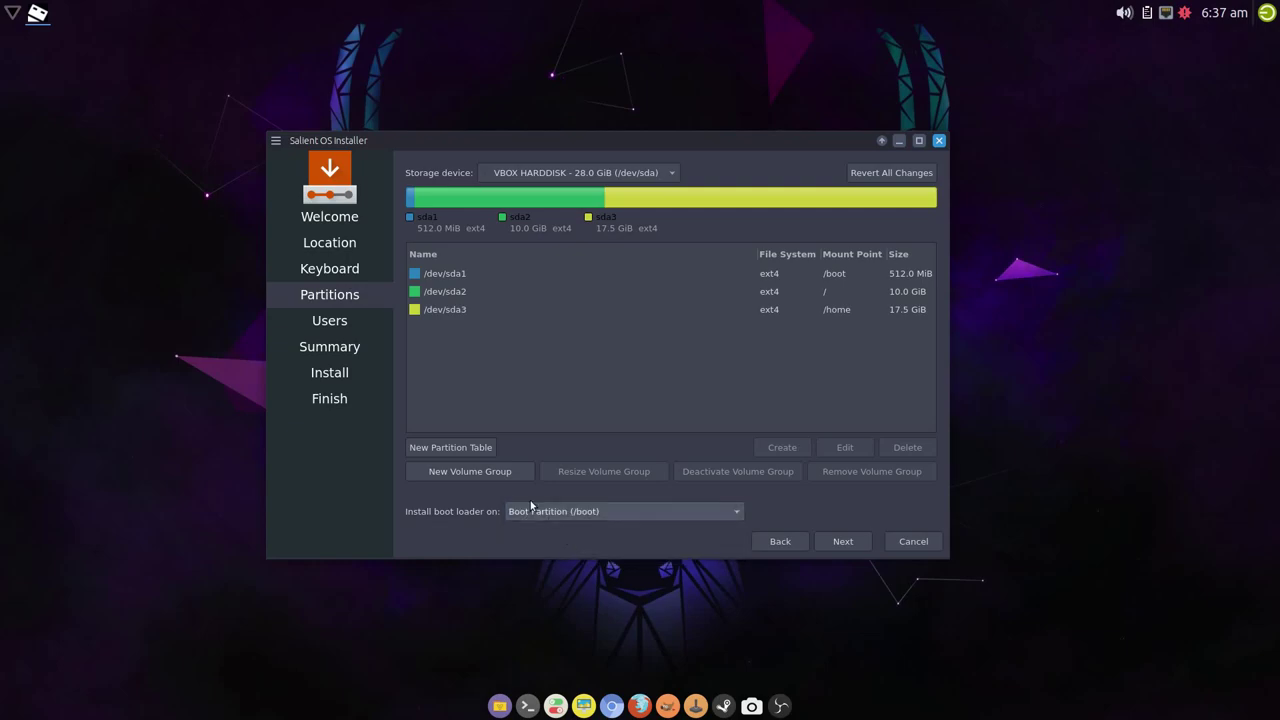
- Enter the user's name and a matching password twice, then go to the summary
left_click(842, 543)
type("silent")
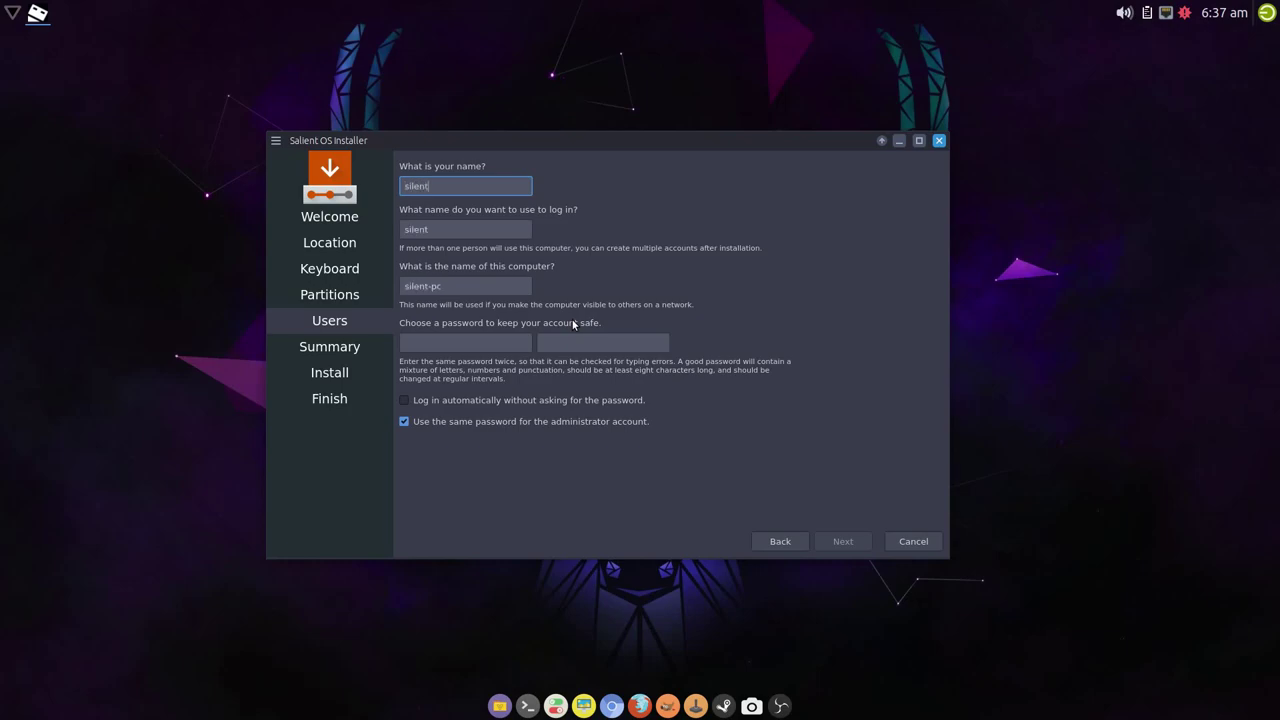
key("Tab")
key("Tab")
key("Tab")
type("123")
key("Tab")
type("123")
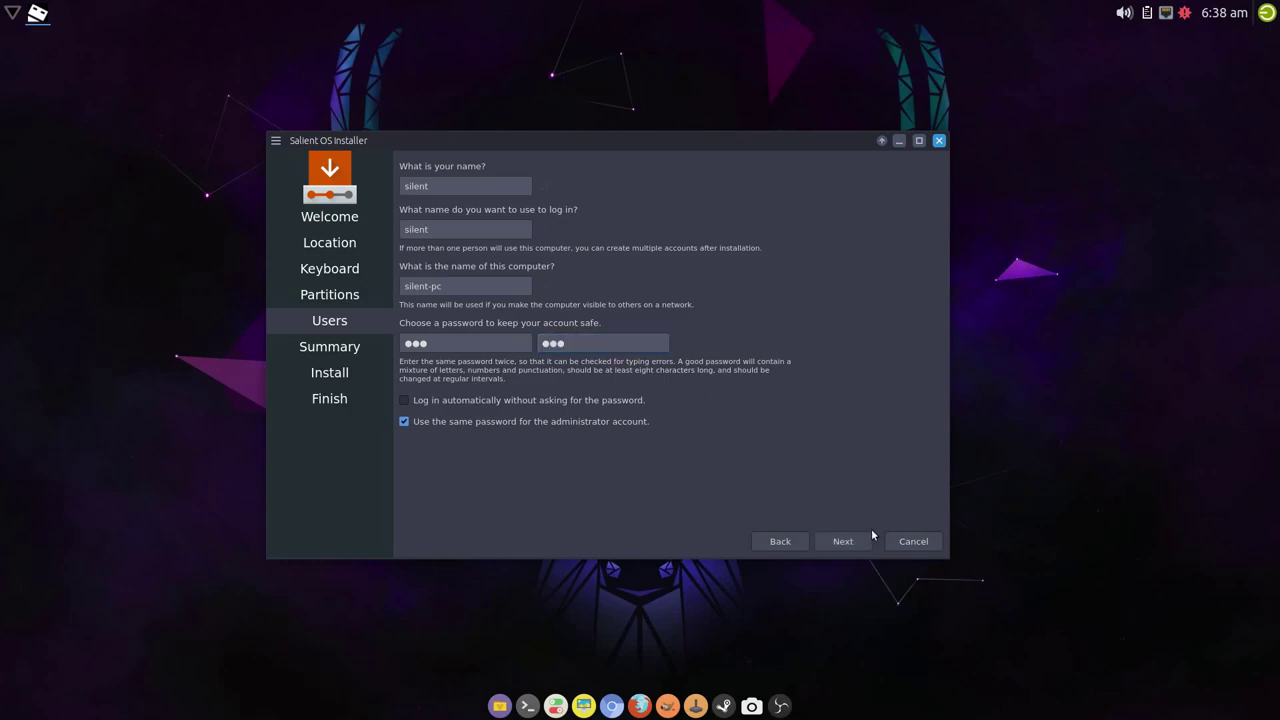
left_click(866, 539)
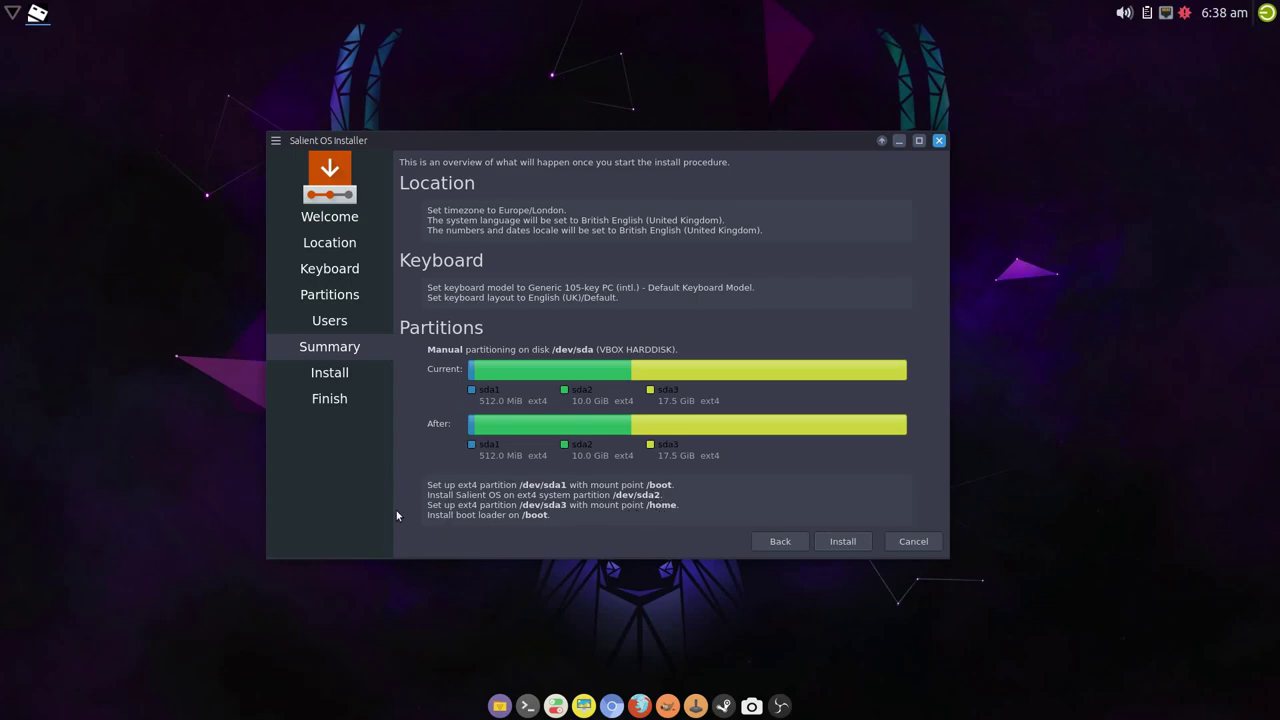
- Start the installation from the Summary page
left_click(845, 541)
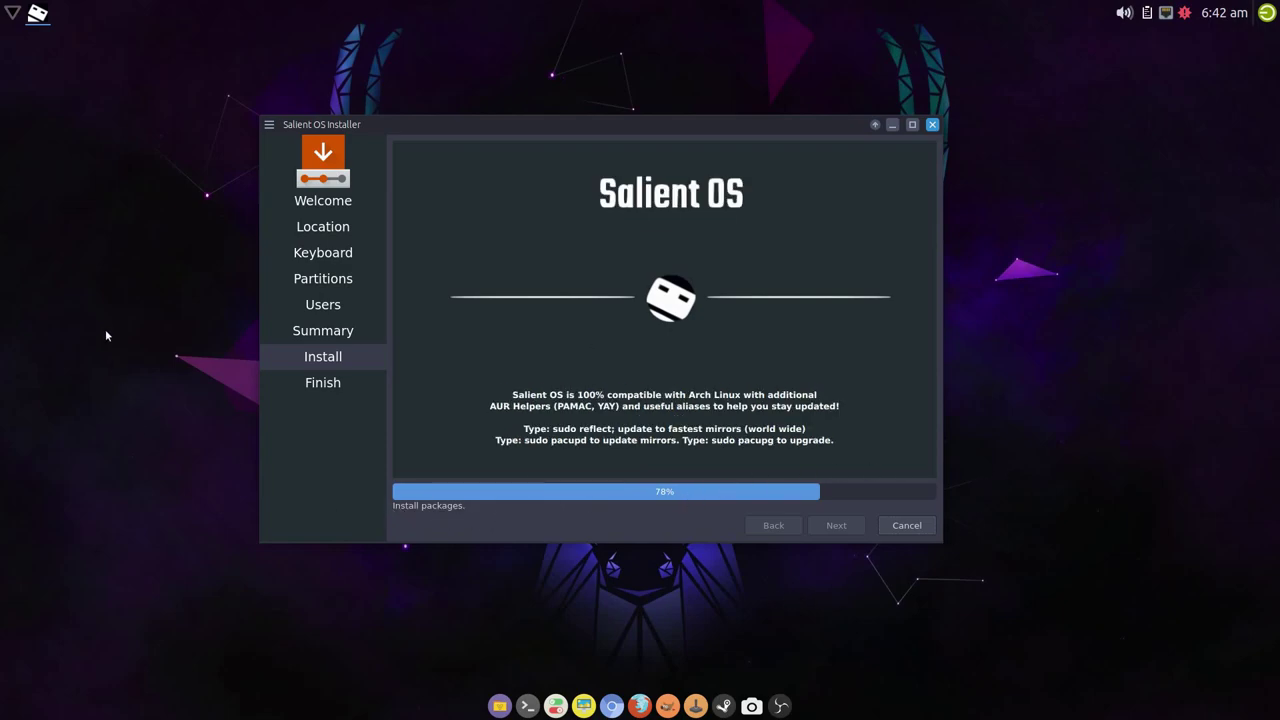
- Browse the desktop applications menu and close it while the installation finishes
right_click(80, 299)
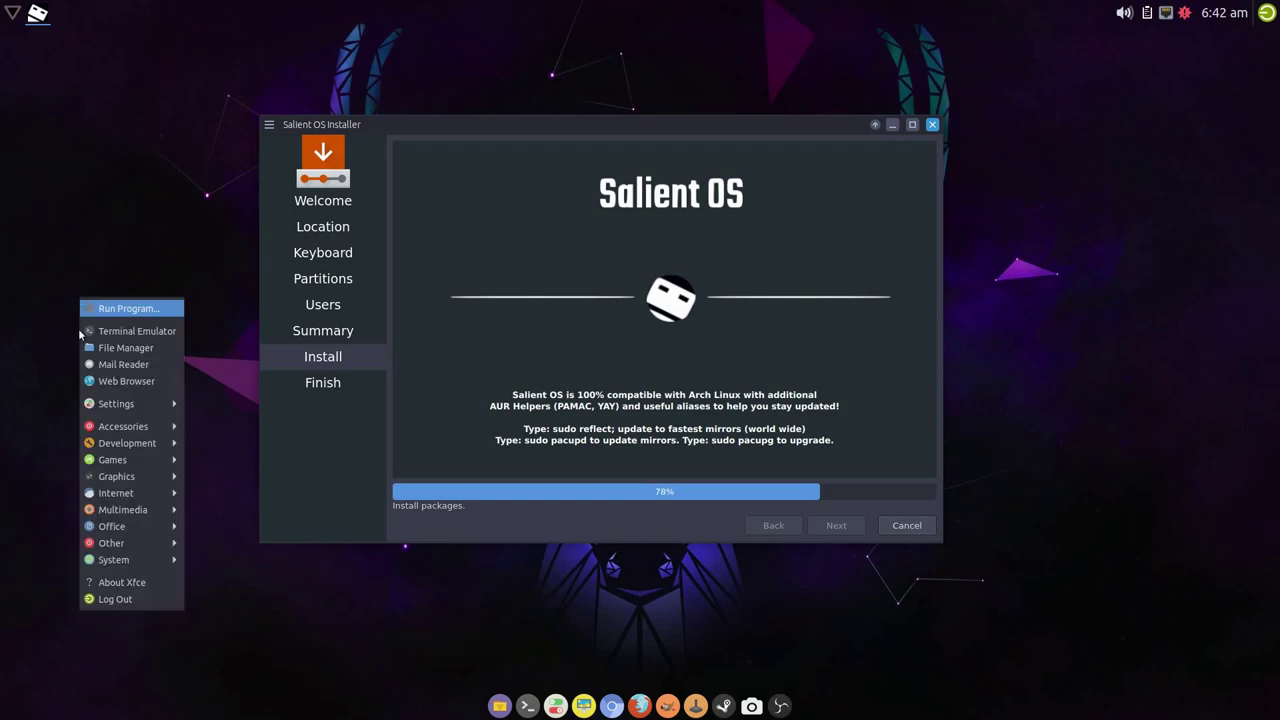
mouse_move(116, 543)
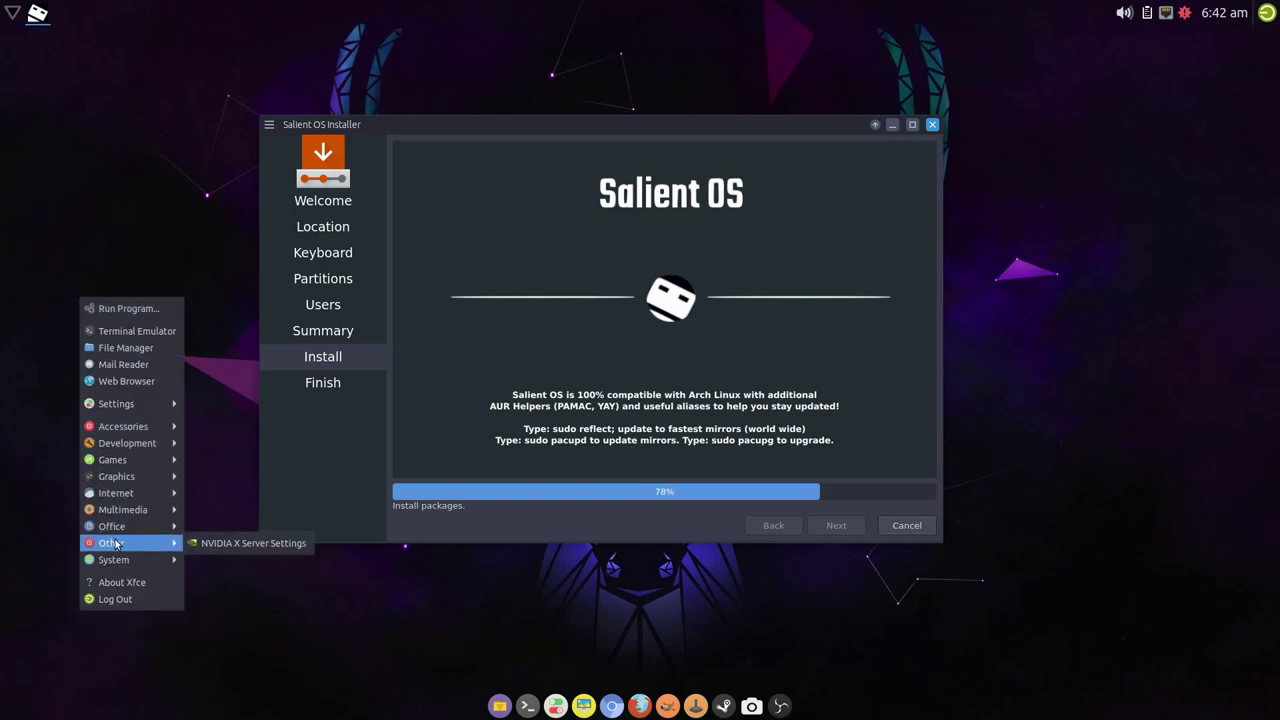
left_click(39, 382)
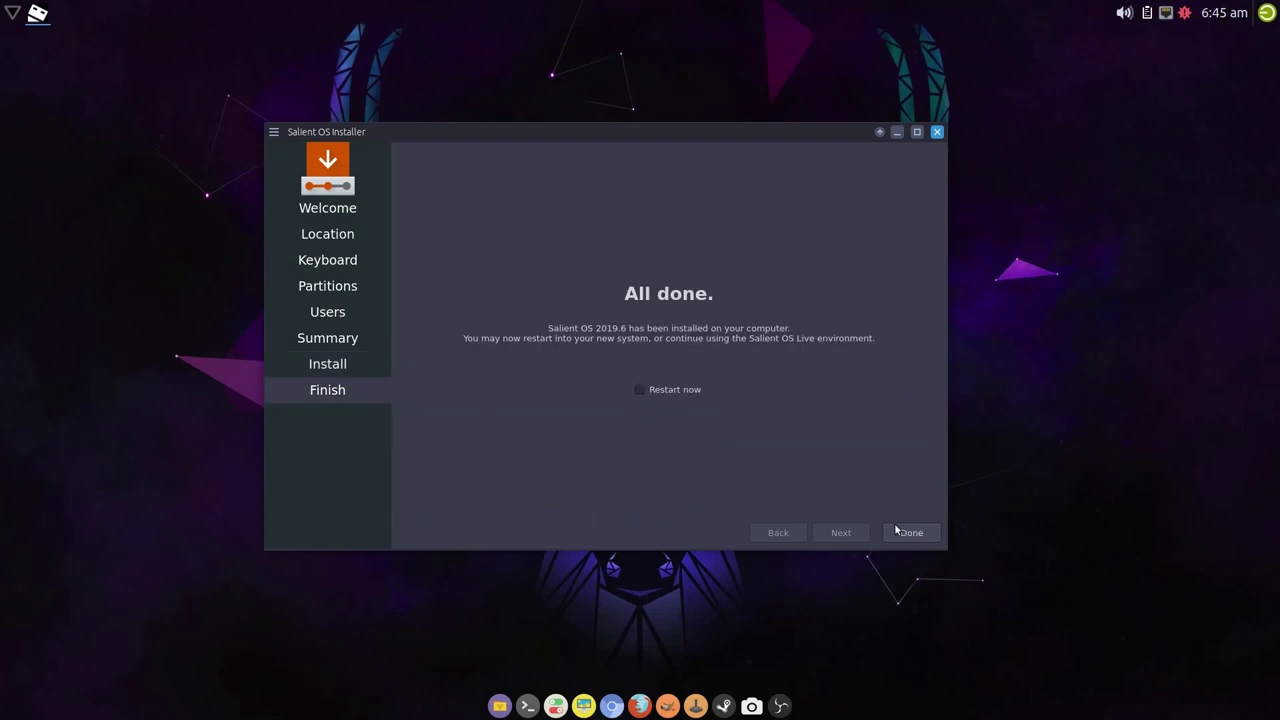
- Close the finished installer and relaunch GParted from the System menu
left_click(909, 532)
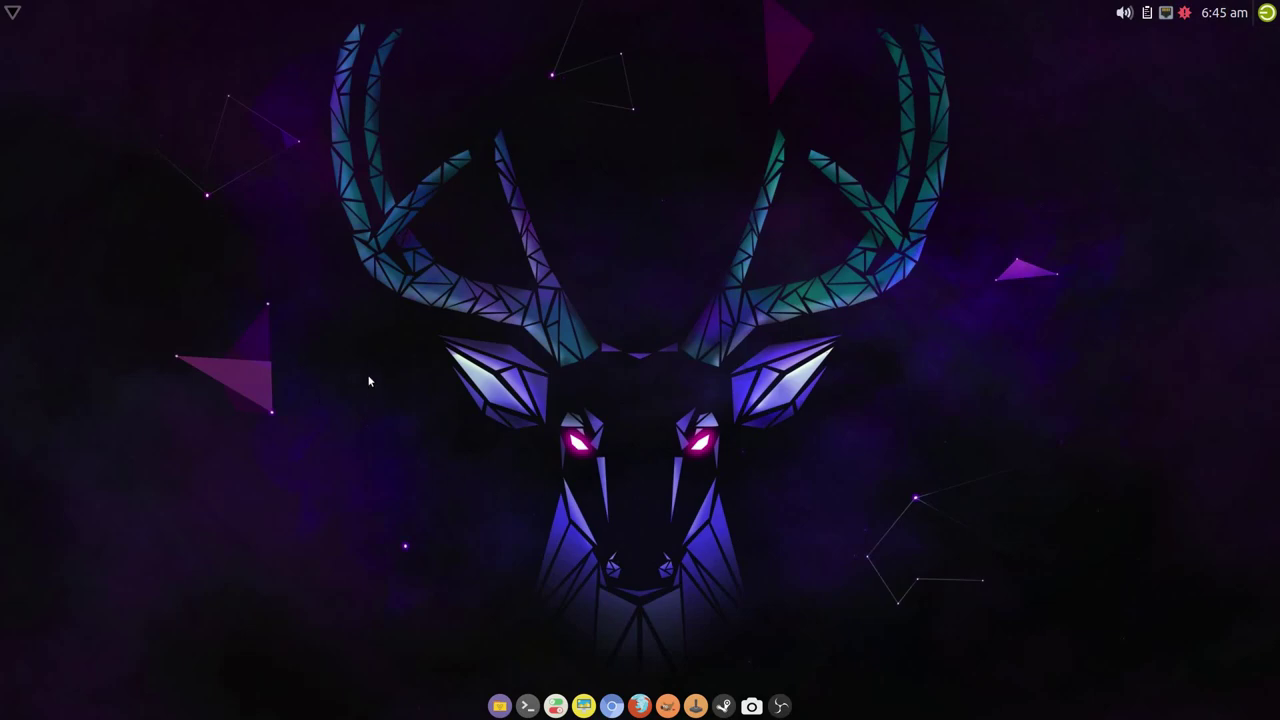
right_click(324, 334)
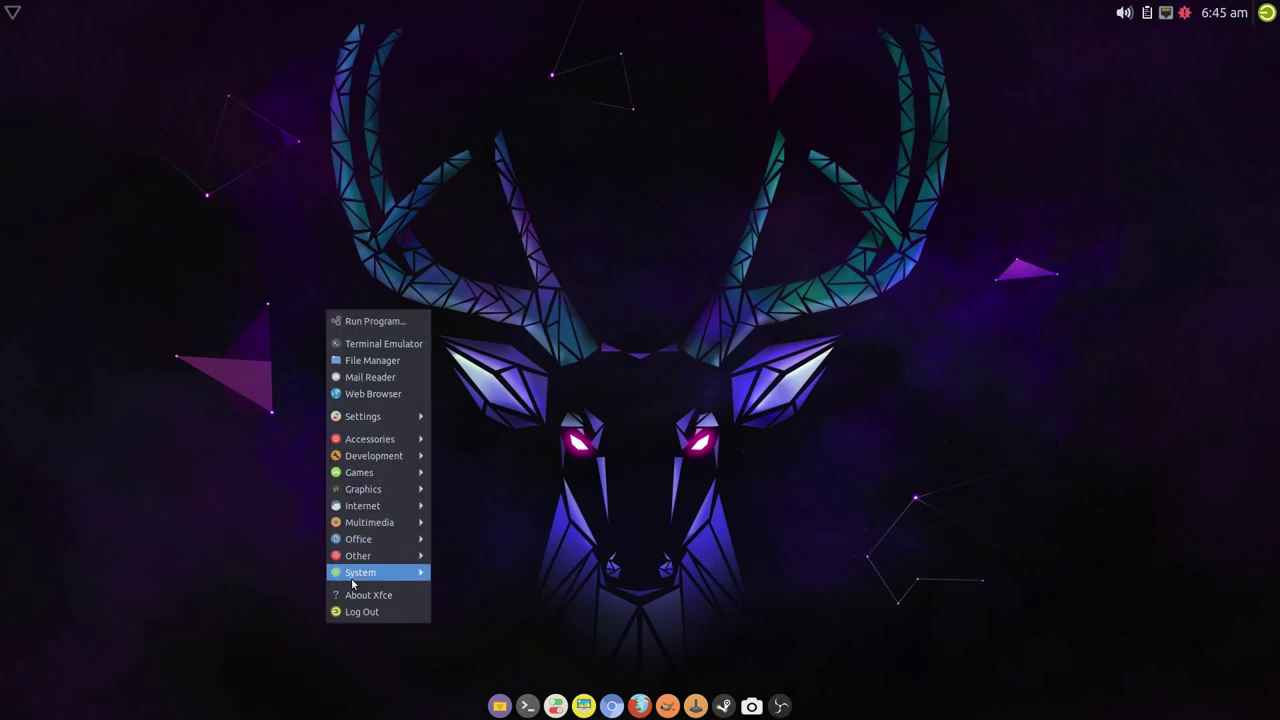
mouse_move(352, 578)
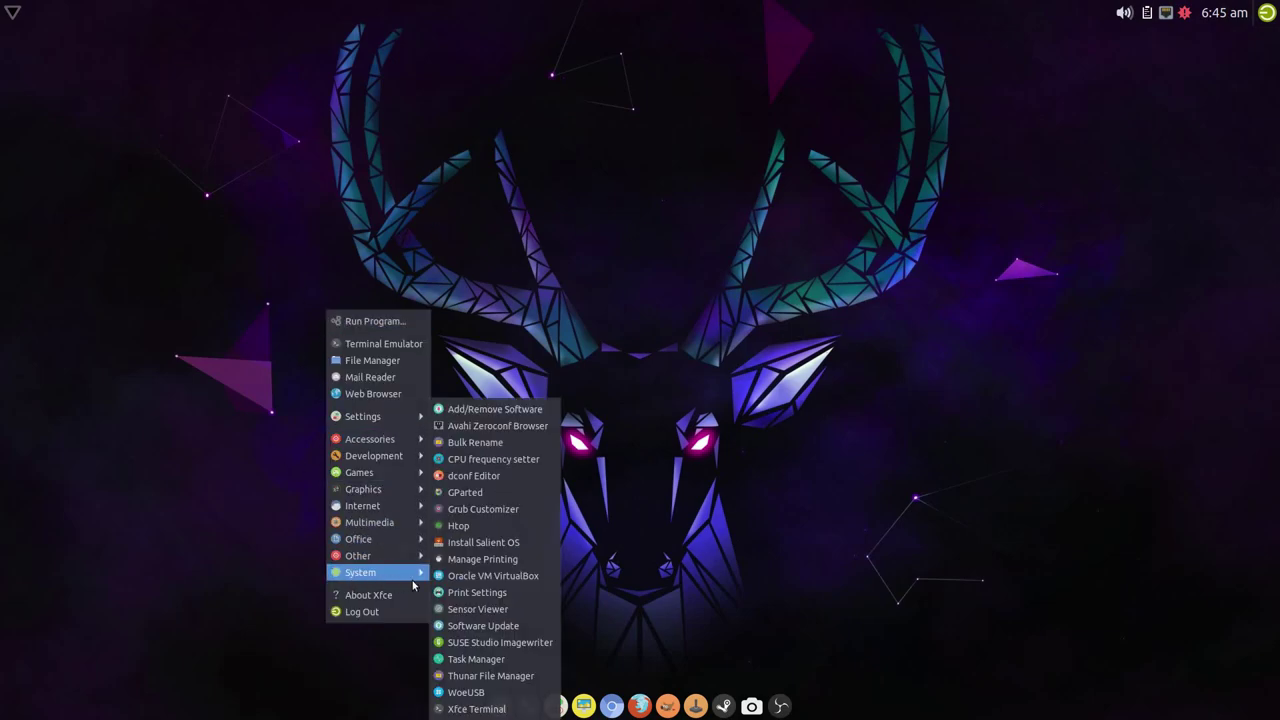
left_click(521, 499)
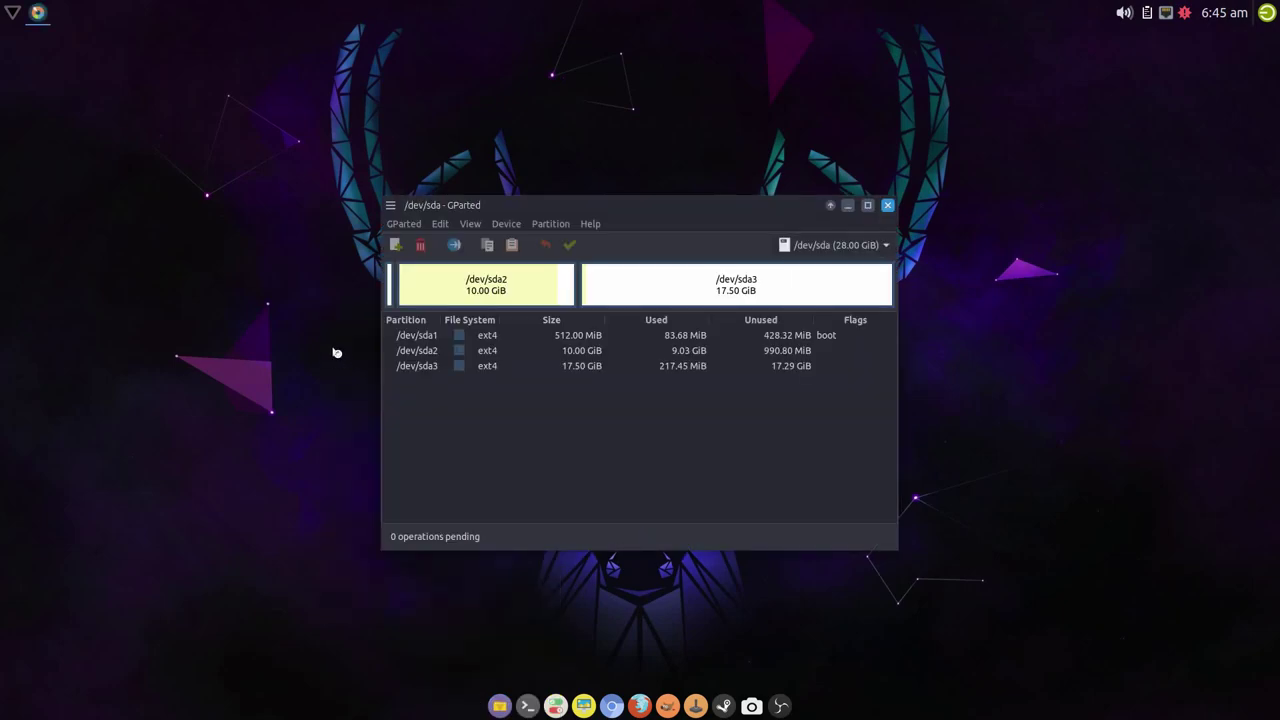
- Check in Manage Flags that /dev/sda1 carries only the boot flag
left_click(848, 339)
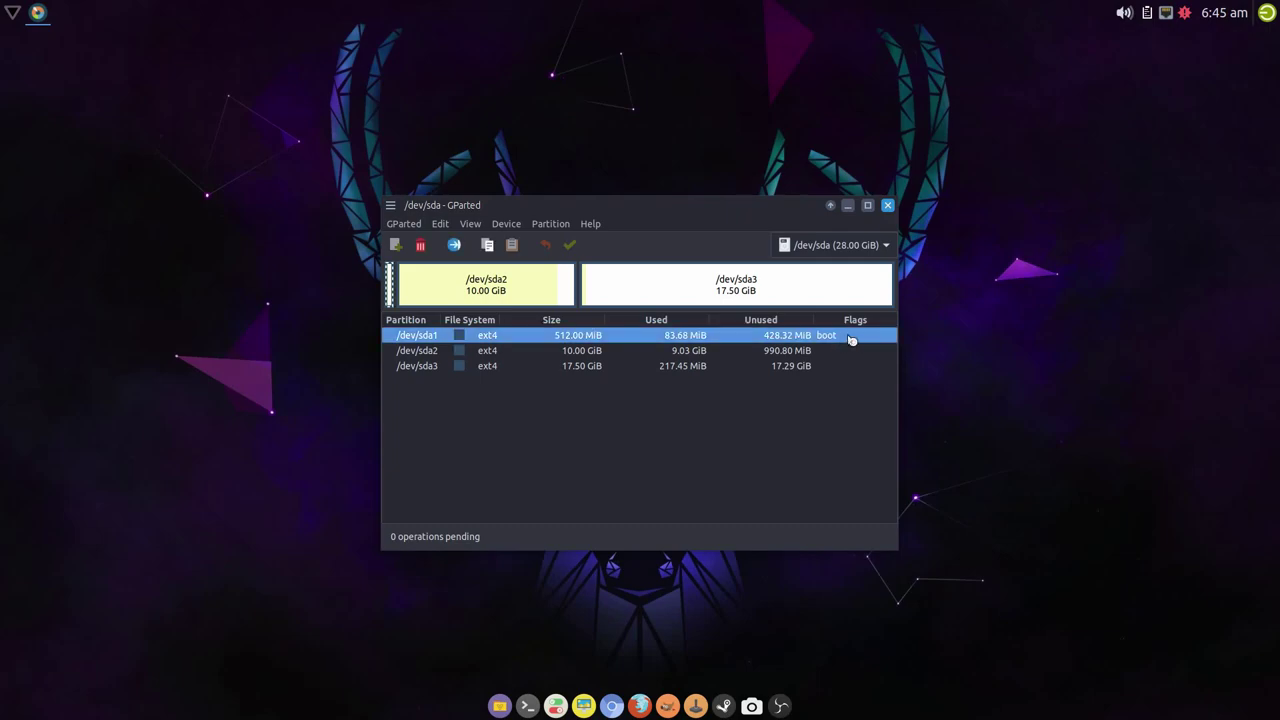
right_click(575, 340)
left_click(639, 531)
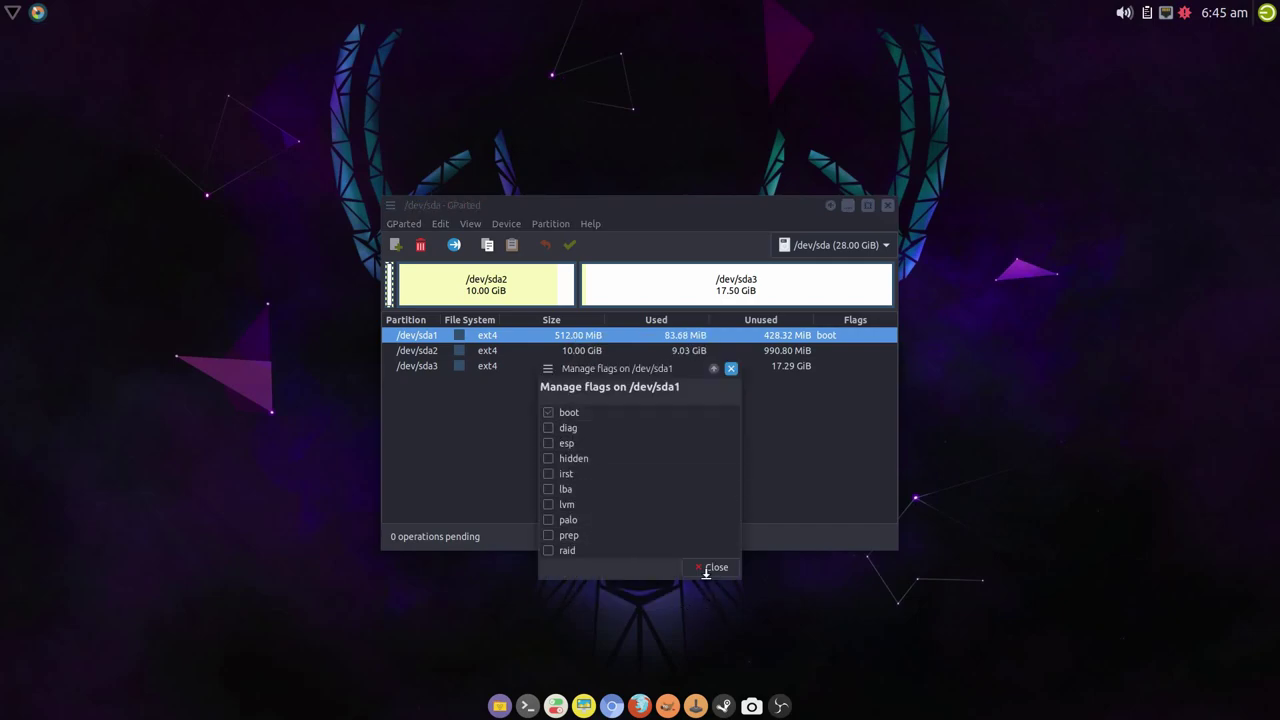
left_click(712, 567)
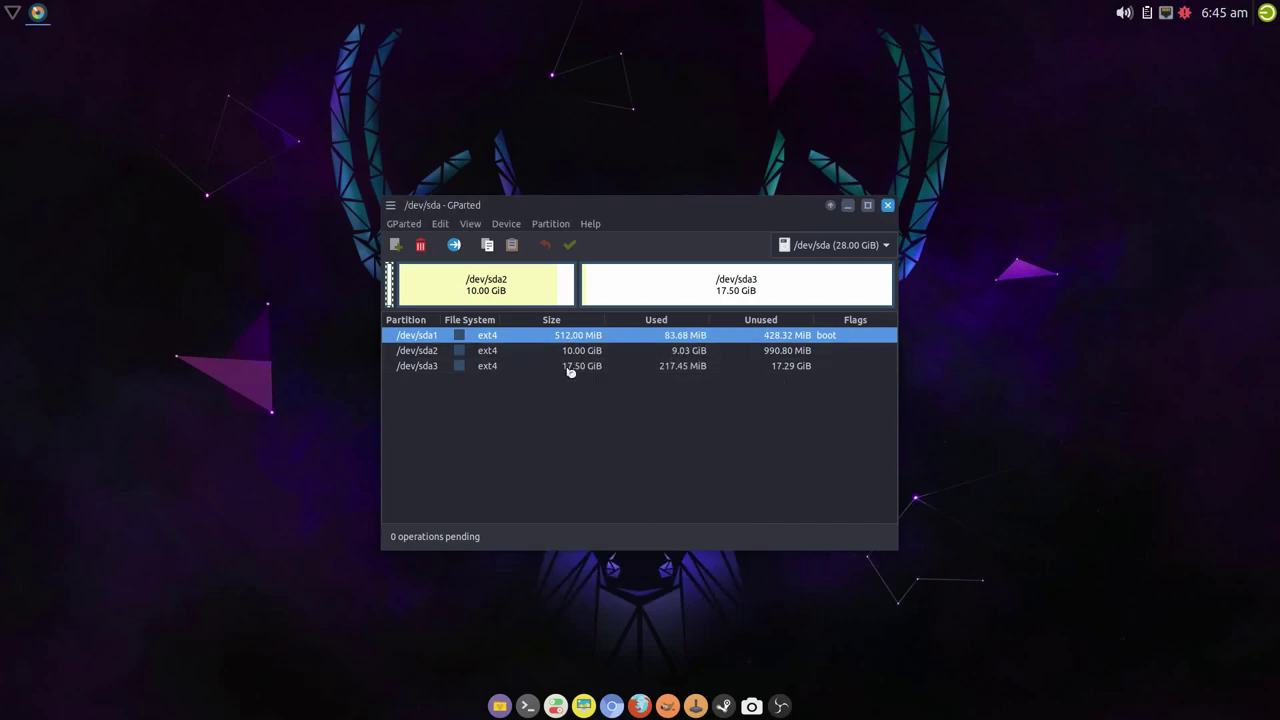
right_click(612, 340)
left_click(655, 529)
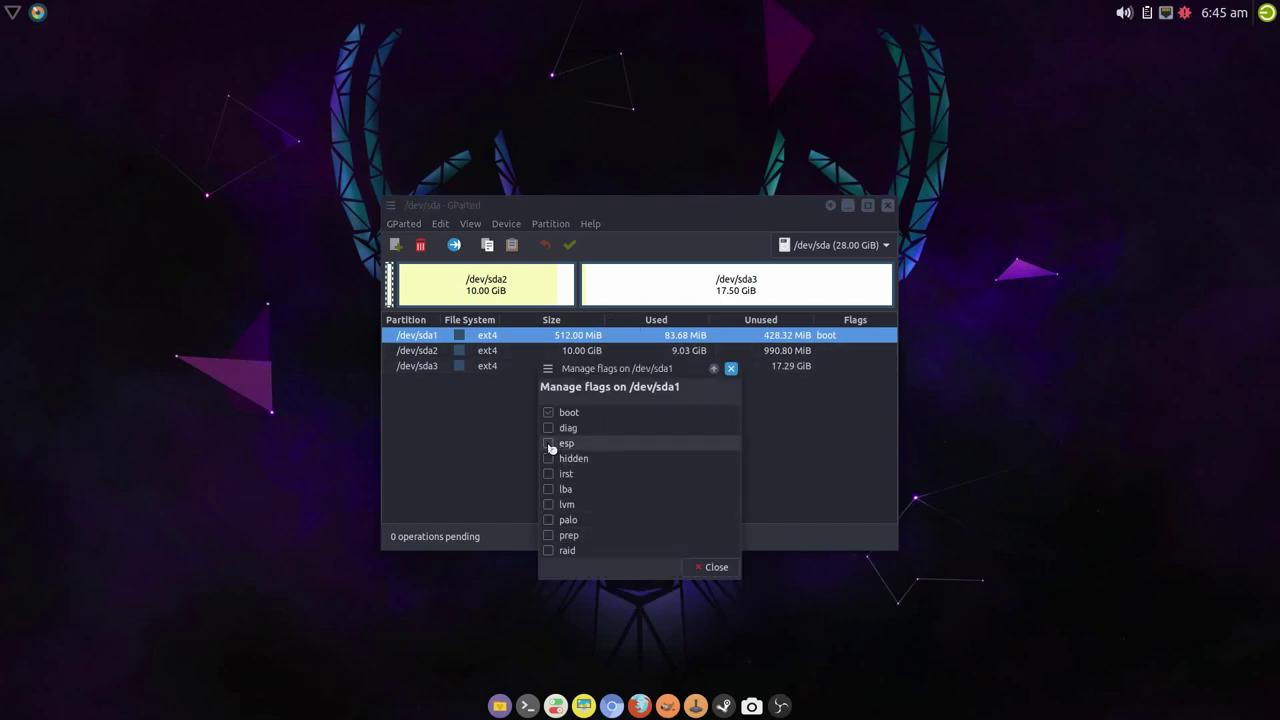
left_click(720, 569)
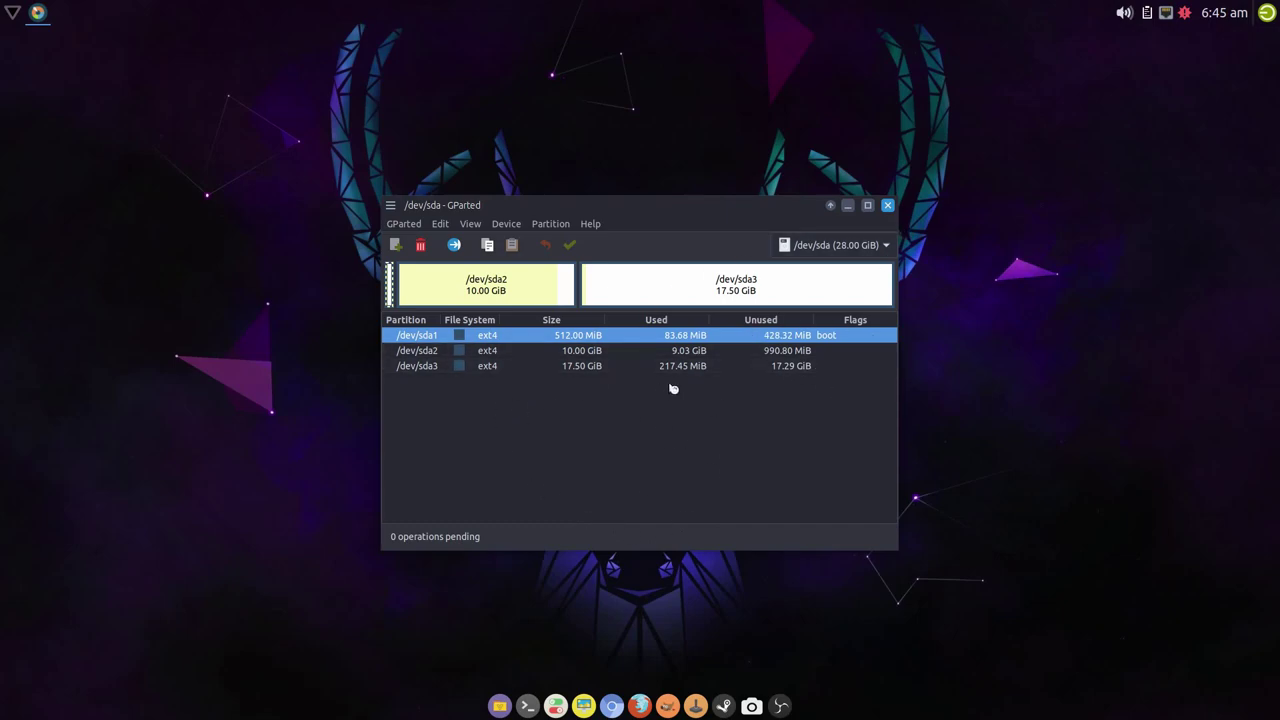
- Close GParted, shut down the live session, and remove the installer ISO from the Salient VM's optical drive
left_click(887, 205)
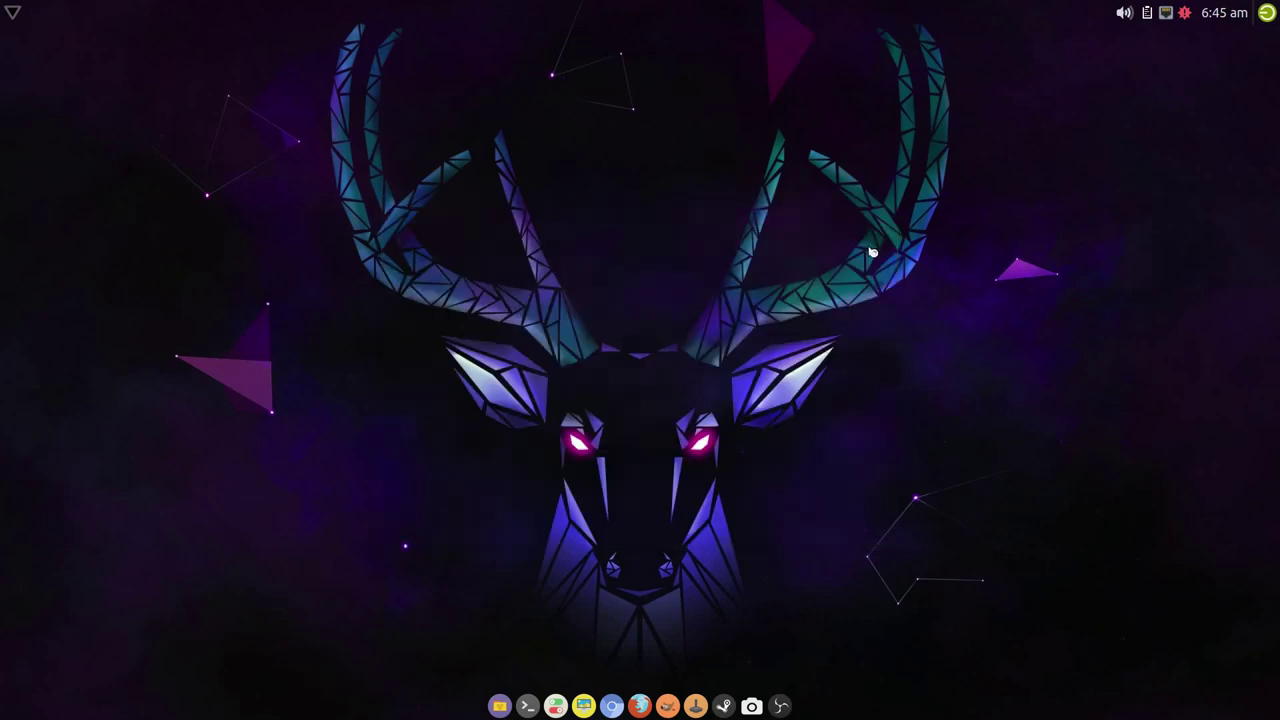
left_click(1266, 13)
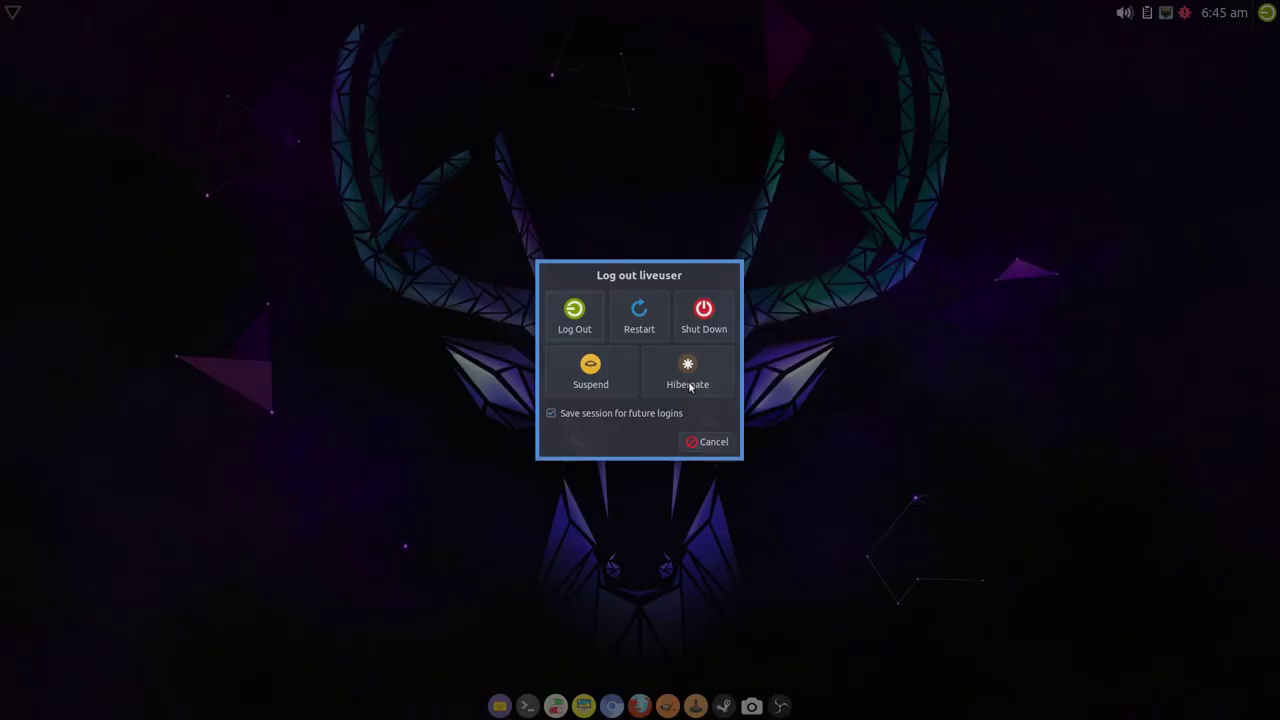
left_click(704, 313)
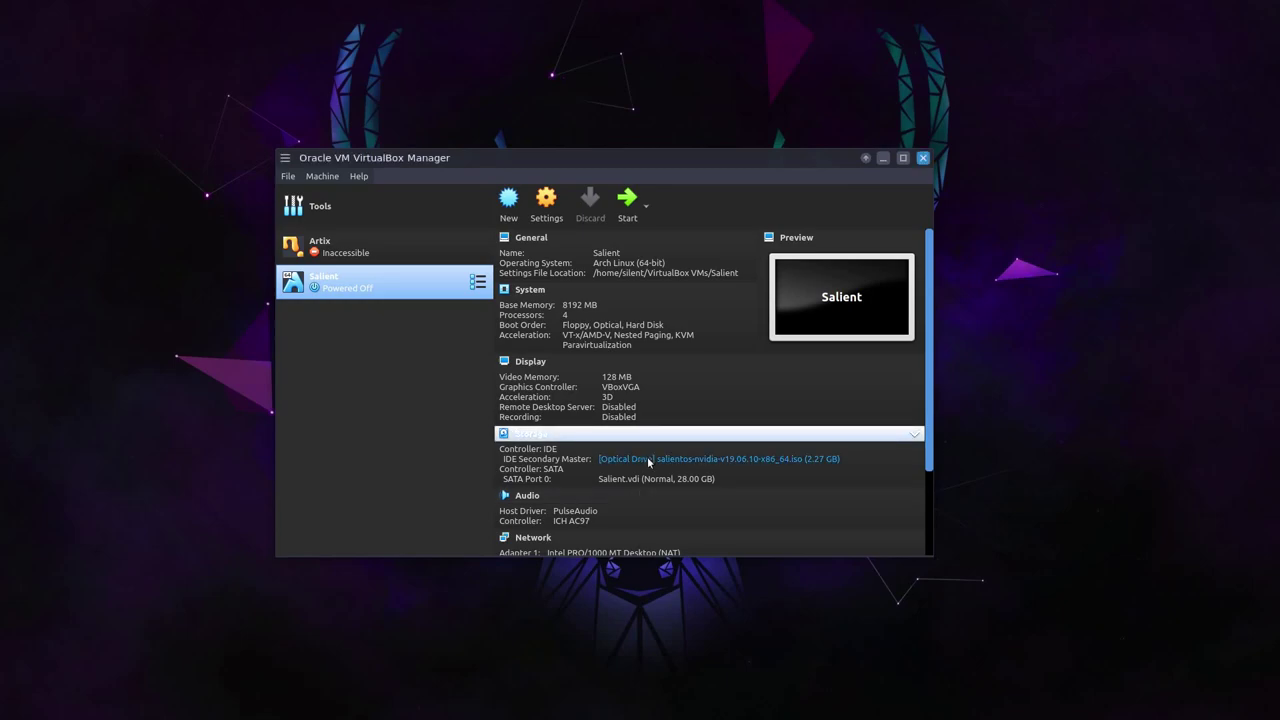
left_click(648, 461)
left_click(682, 557)
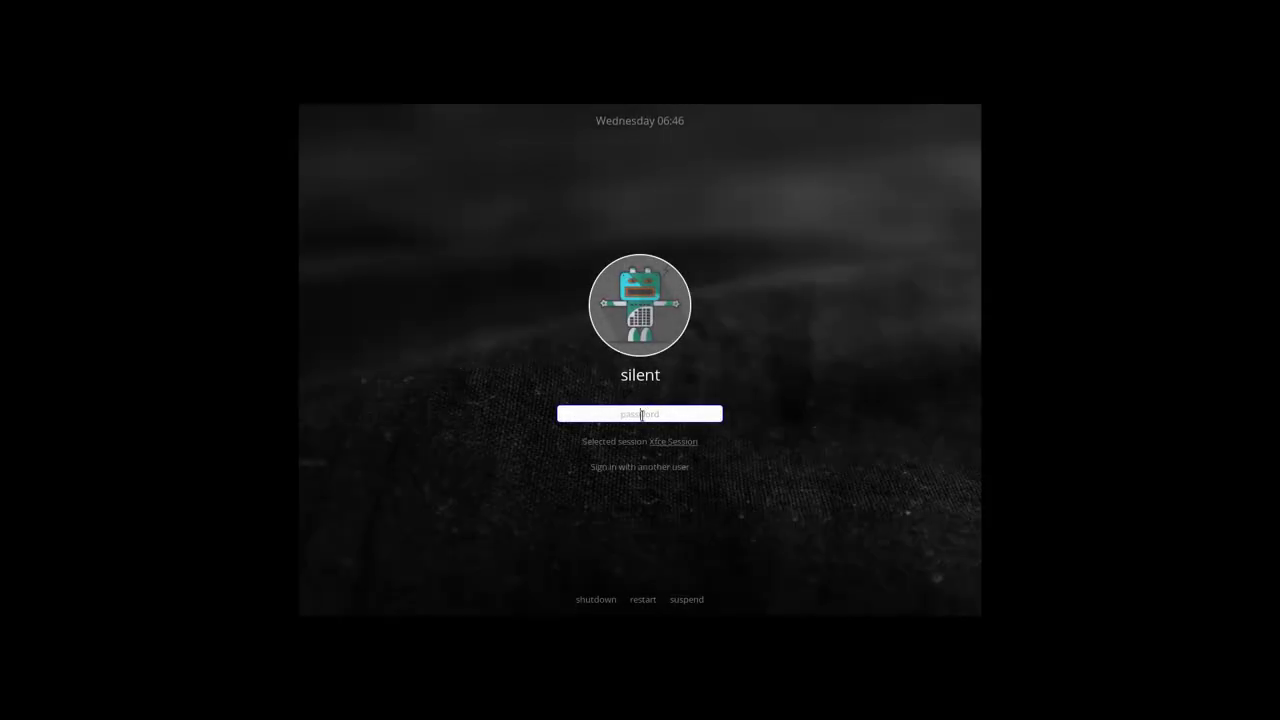
- Enter the account password at the Xfce login screen to sign in
type("••")
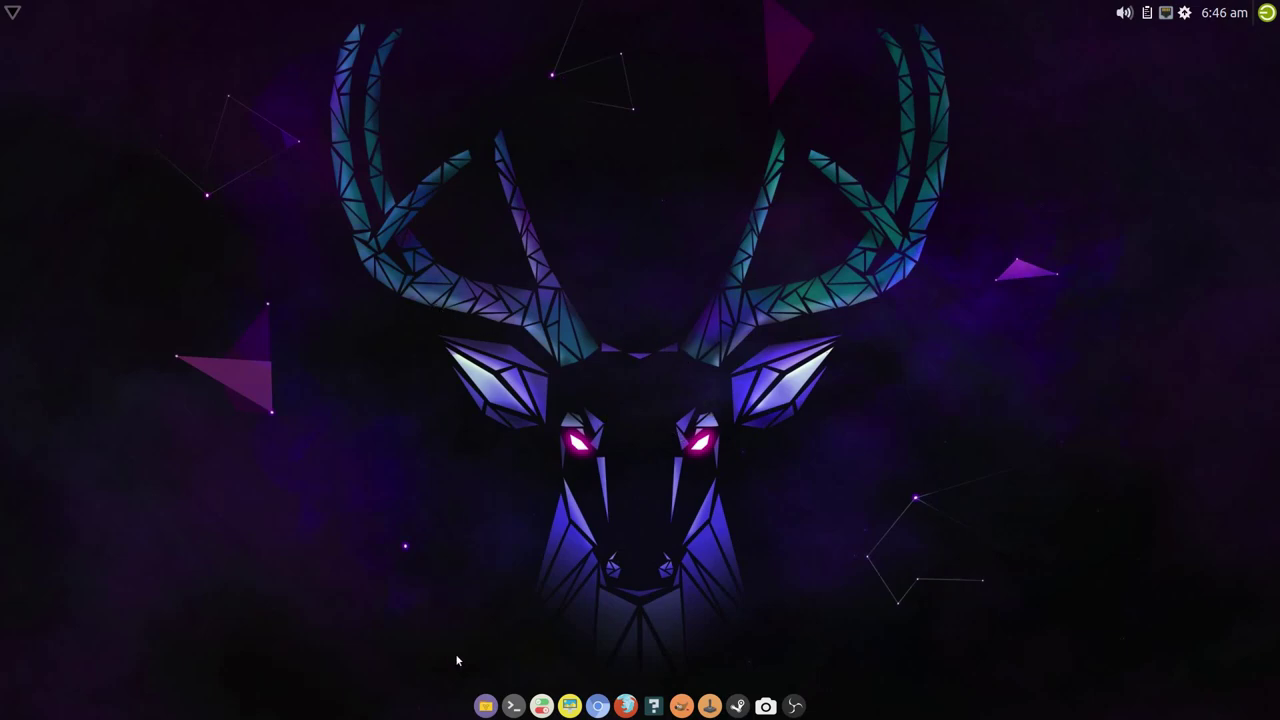
- Select the nvidia start entry under Session and Startup's Application Autostart, then open the home folder
left_click(541, 706)
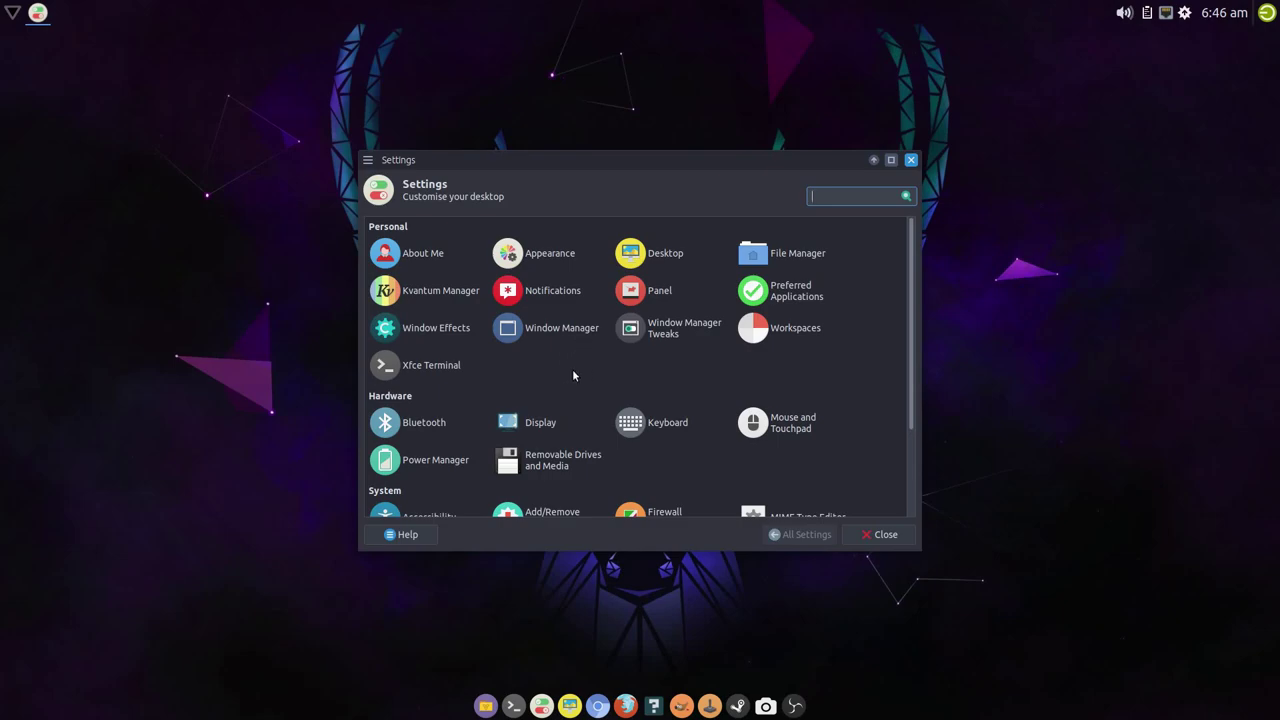
scroll(572, 369, "down", 3)
left_click(455, 435)
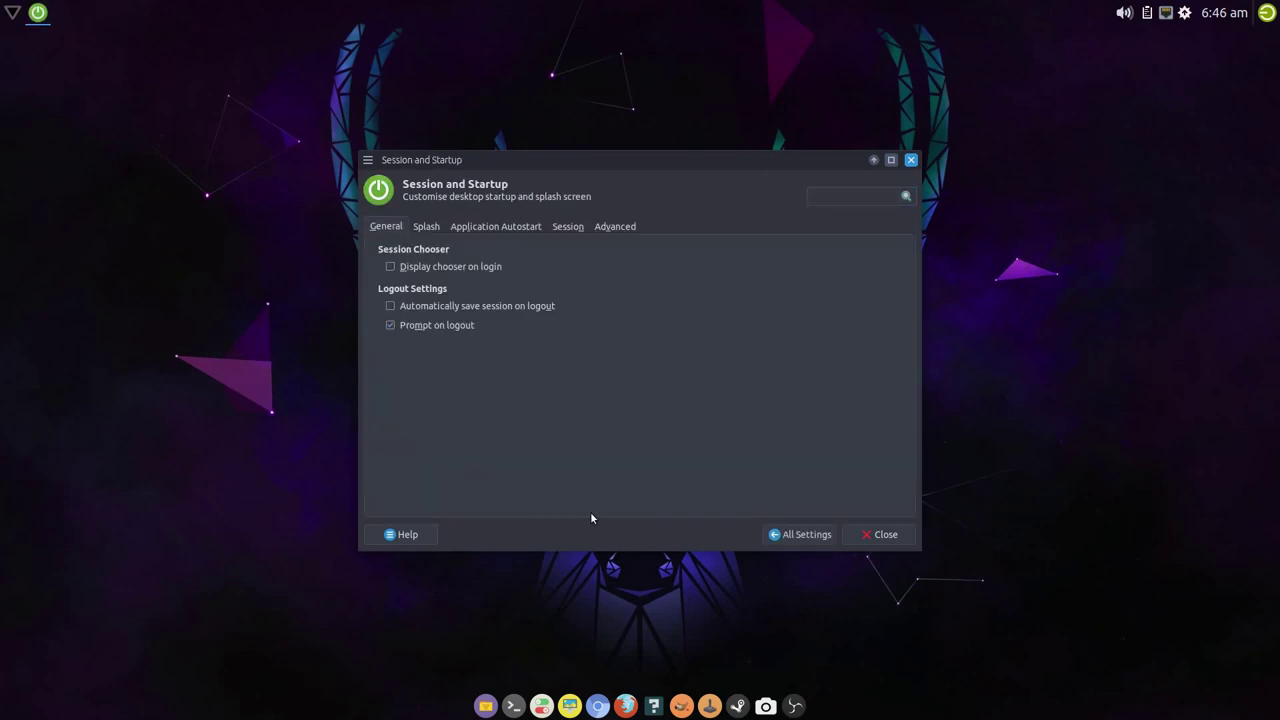
left_click(505, 228)
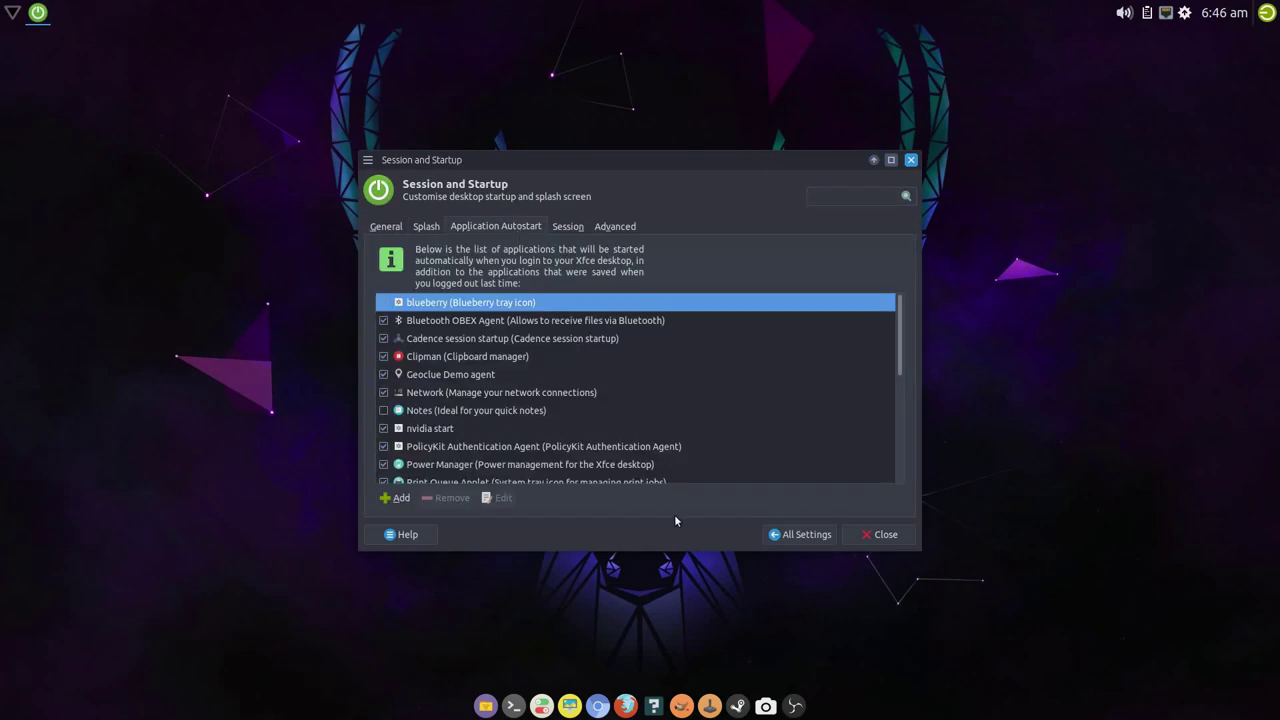
left_click(436, 429)
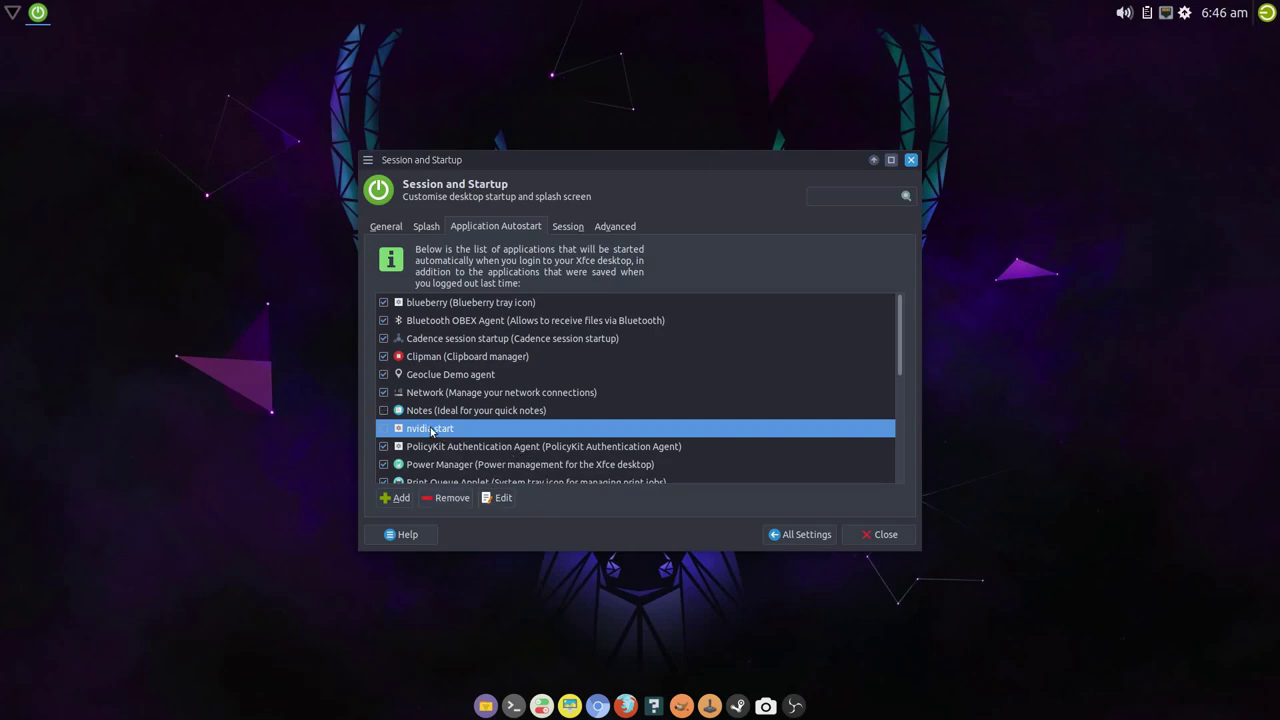
left_click(484, 706)
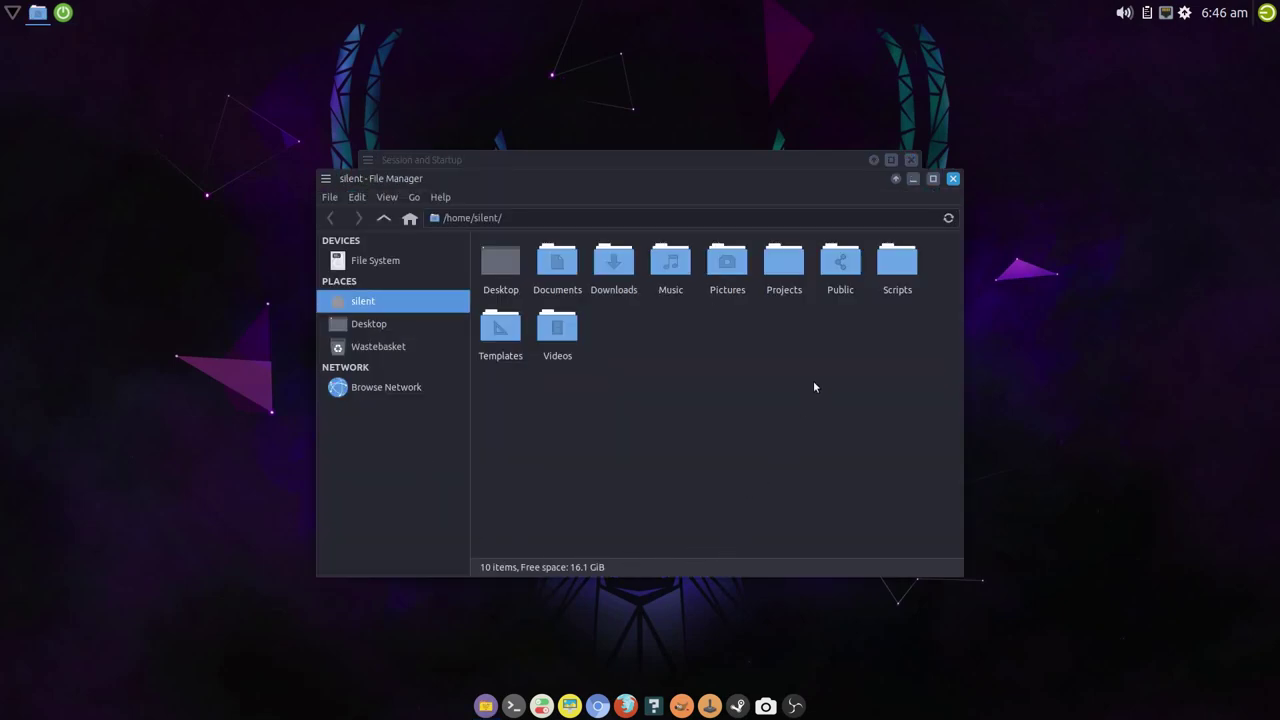
- Open ~/Scripts/nvidia-start in Sublime Text 3 Dev and place the cursor on line 17's Two Monitor command
double_click(900, 270)
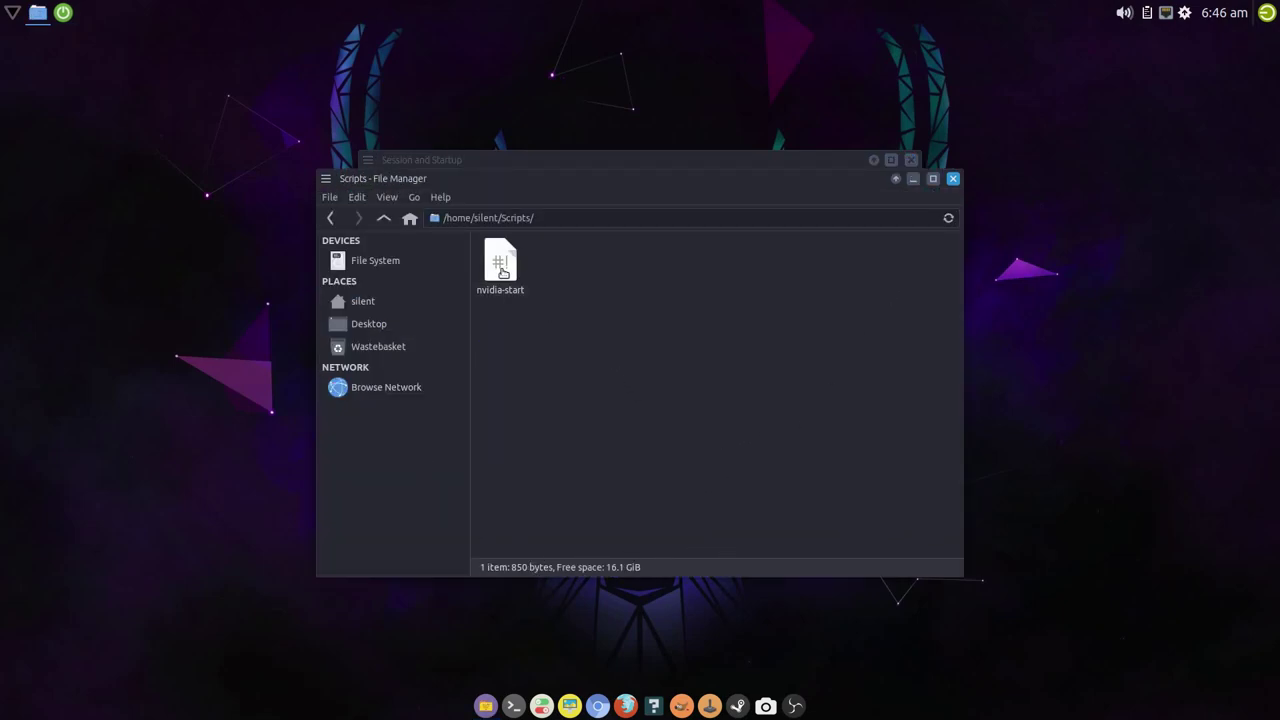
right_click(503, 275)
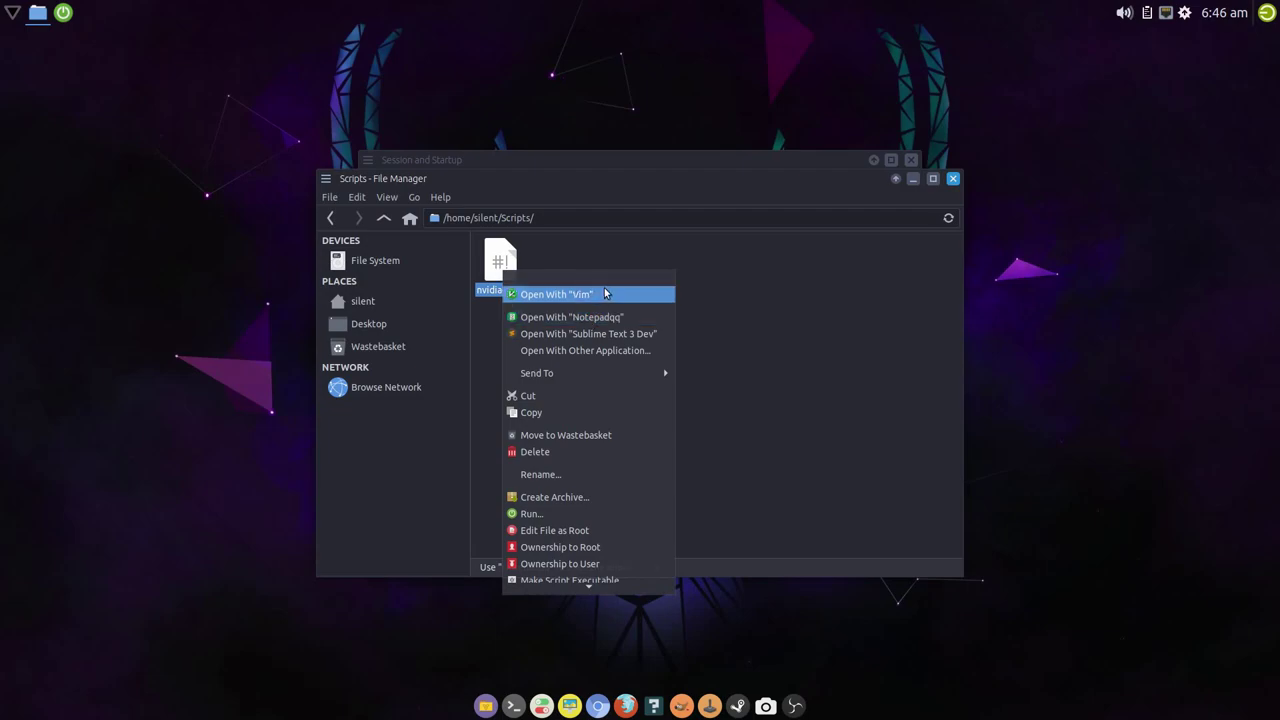
left_click(597, 343)
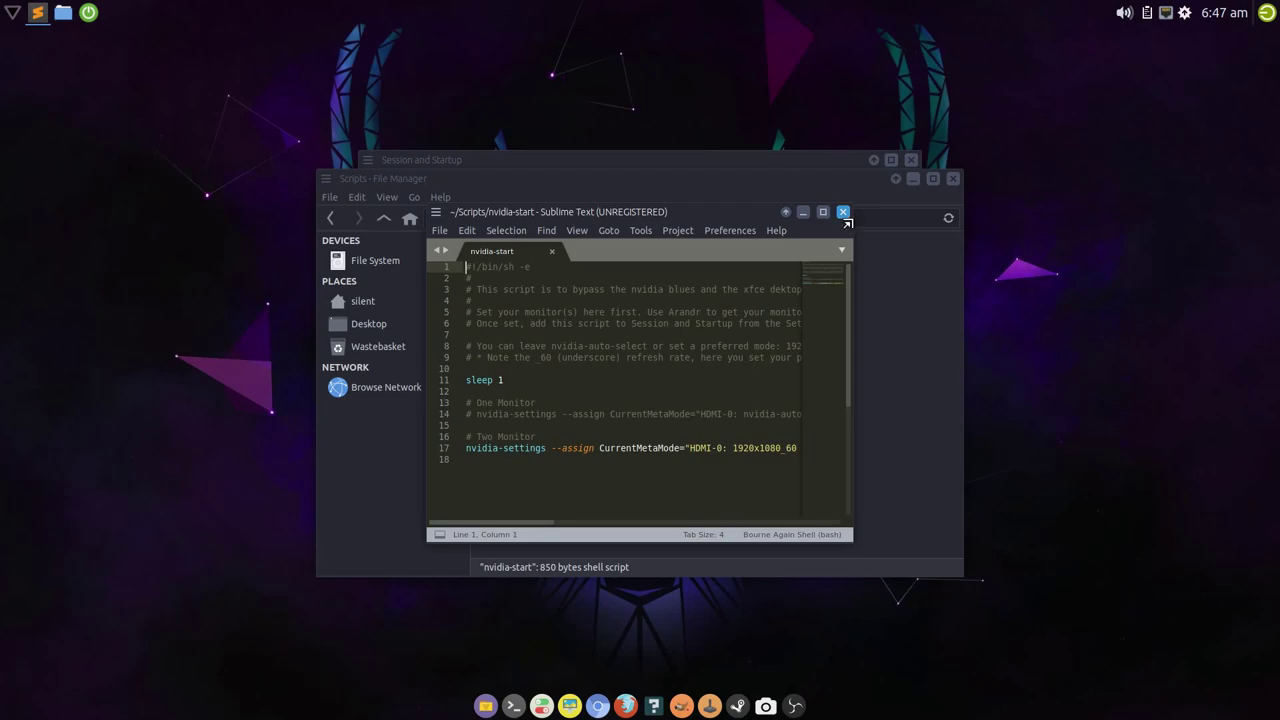
left_click(843, 212)
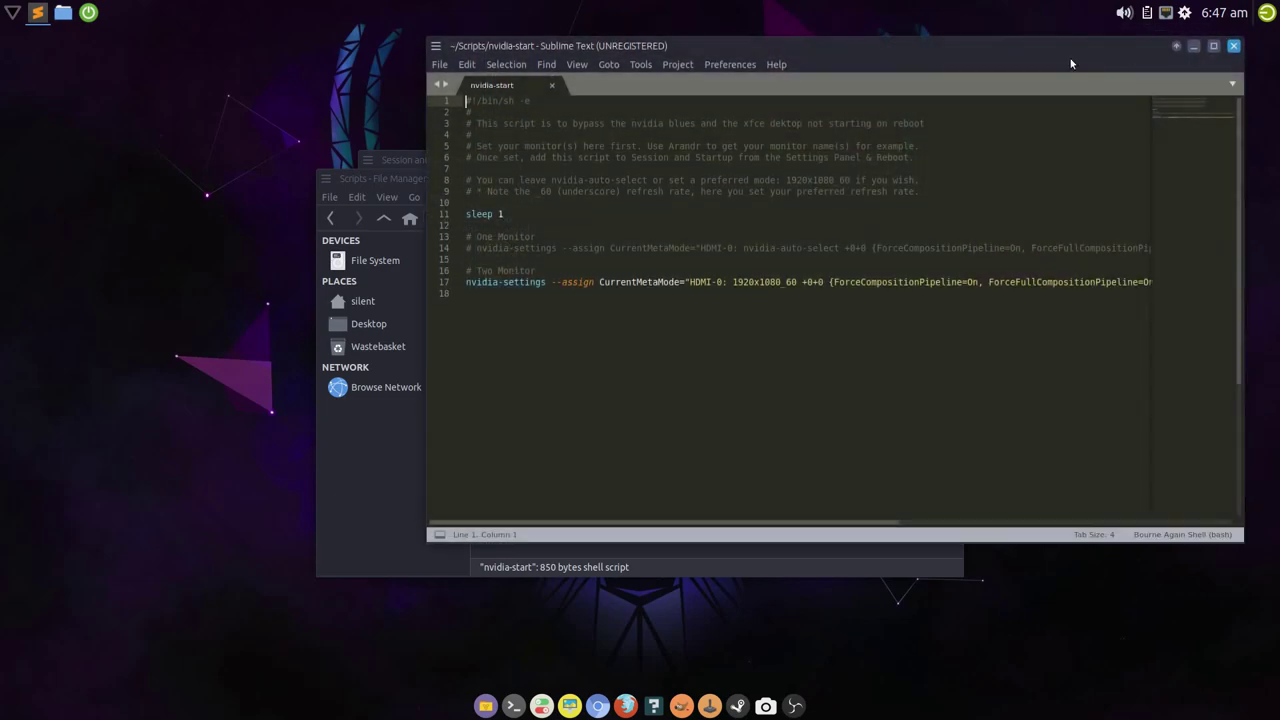
left_click_drag(1177, 82, 900, 108)
left_click(289, 345)
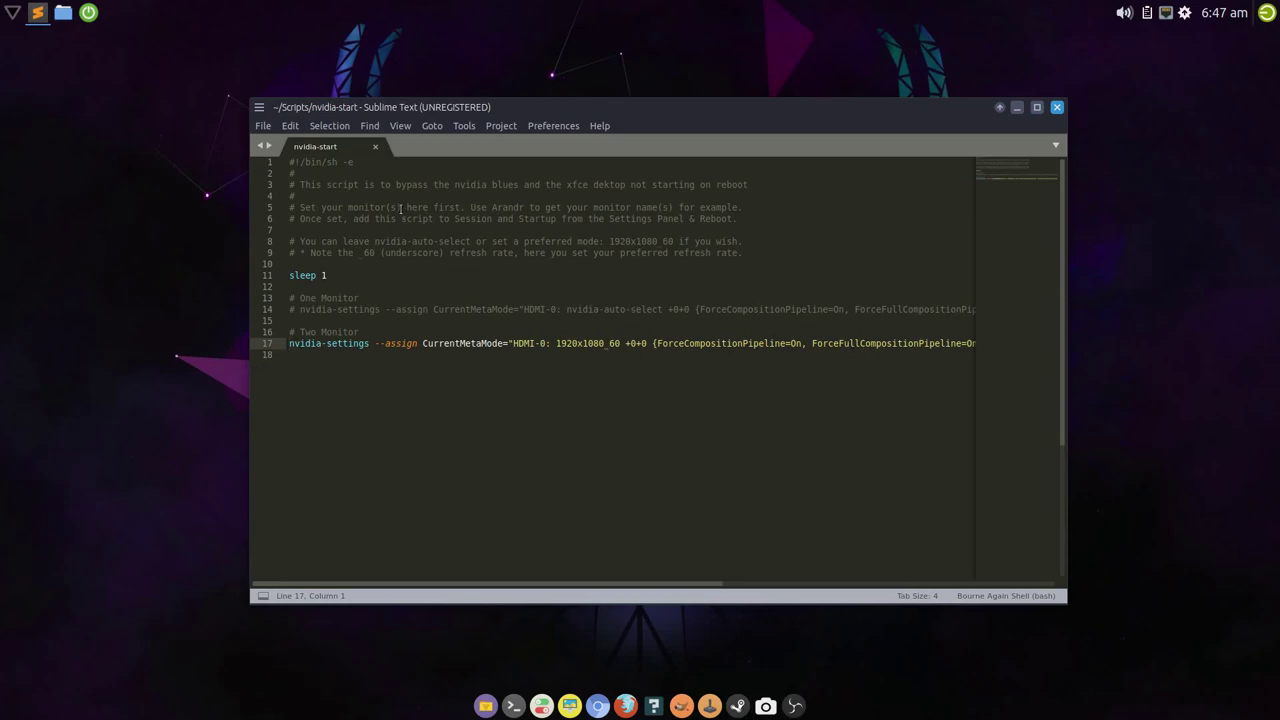
- Maximize Sublime Text and launch ARandR from the panel menu's Settings submenu
left_click(1037, 108)
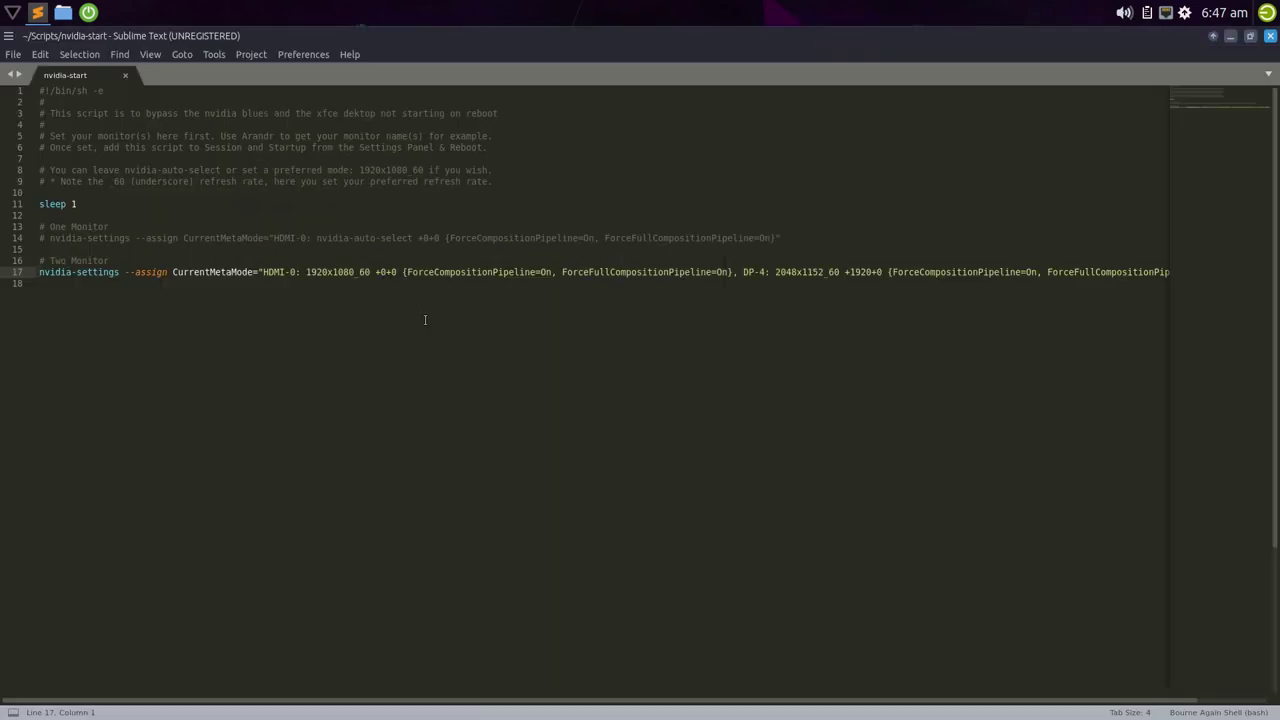
right_click(353, 13)
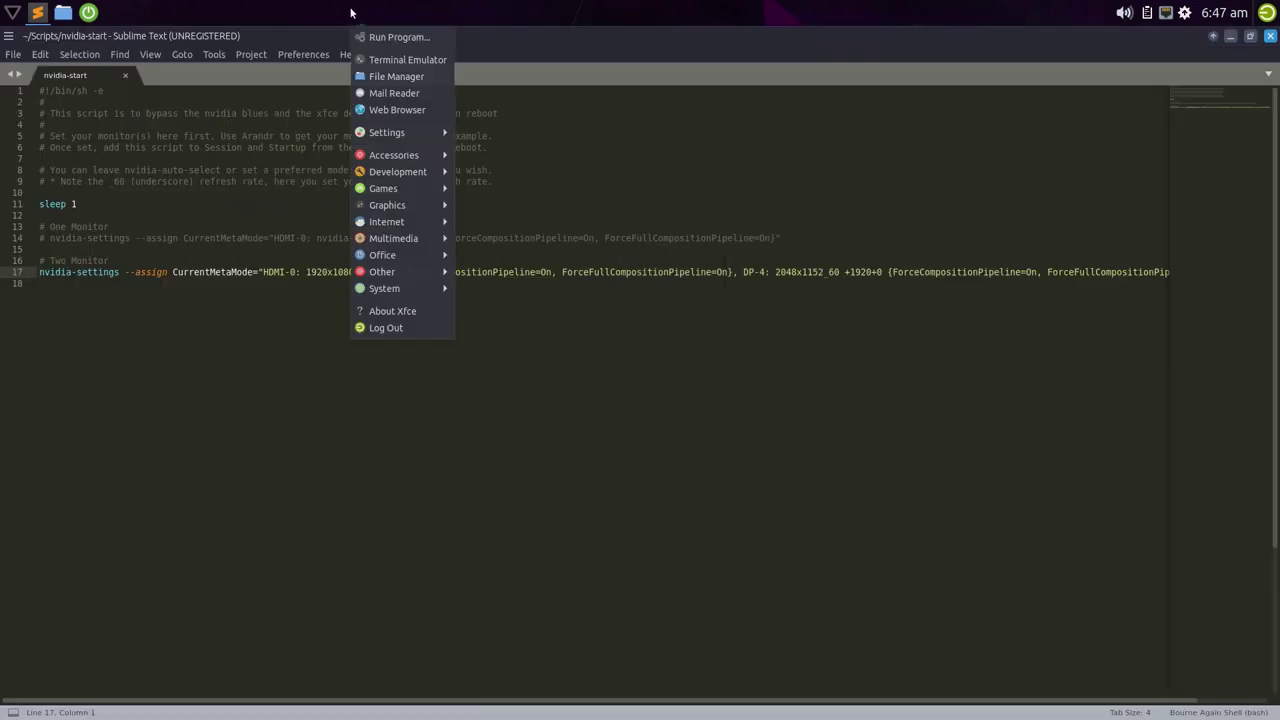
mouse_move(391, 292)
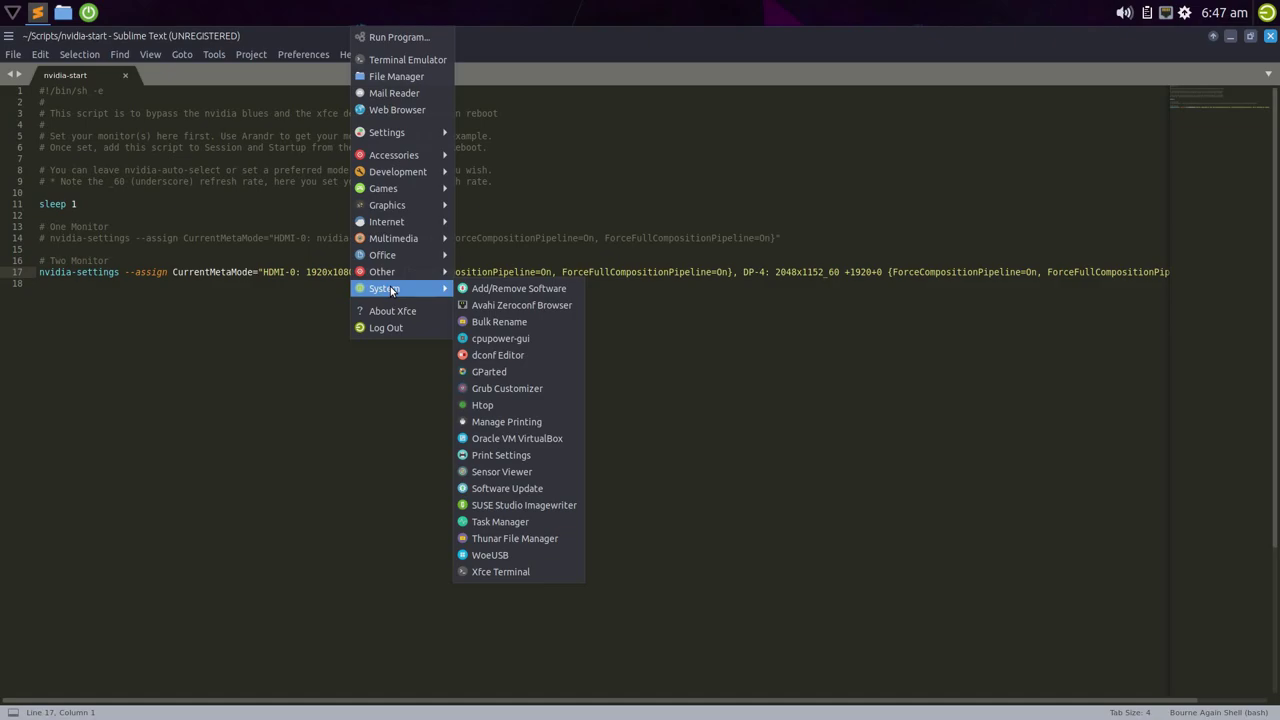
mouse_move(396, 156)
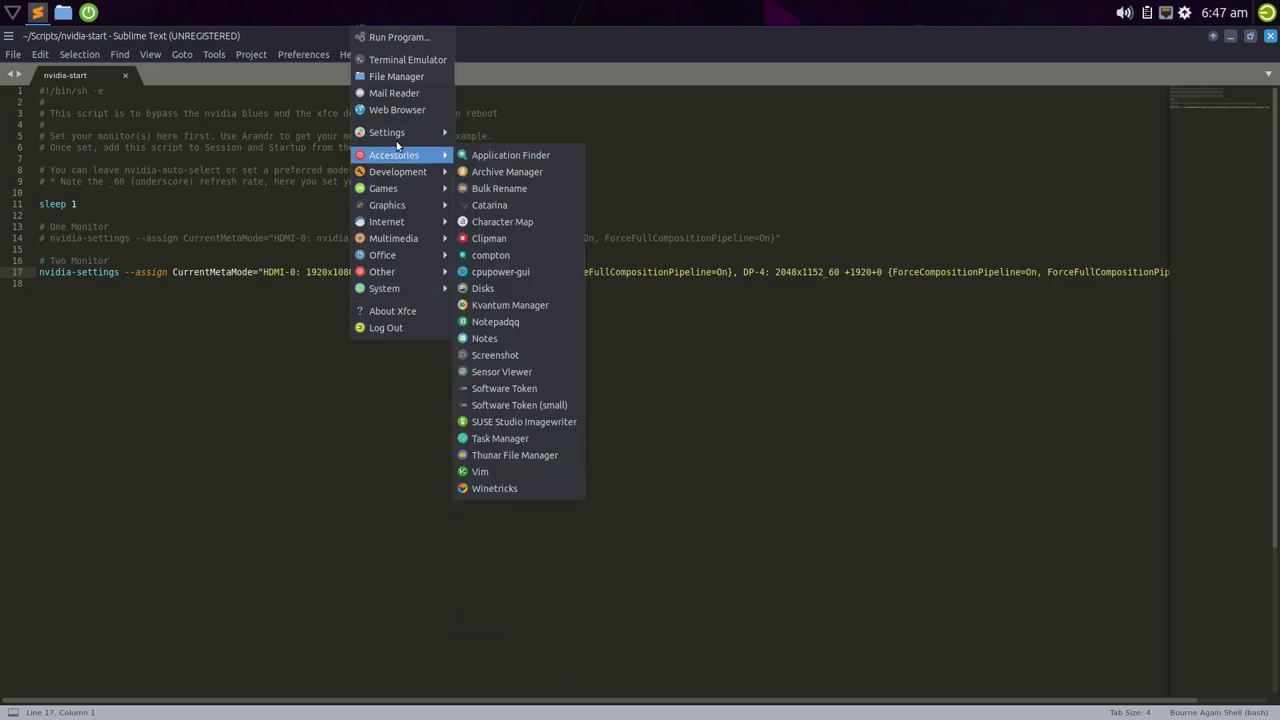
mouse_move(400, 135)
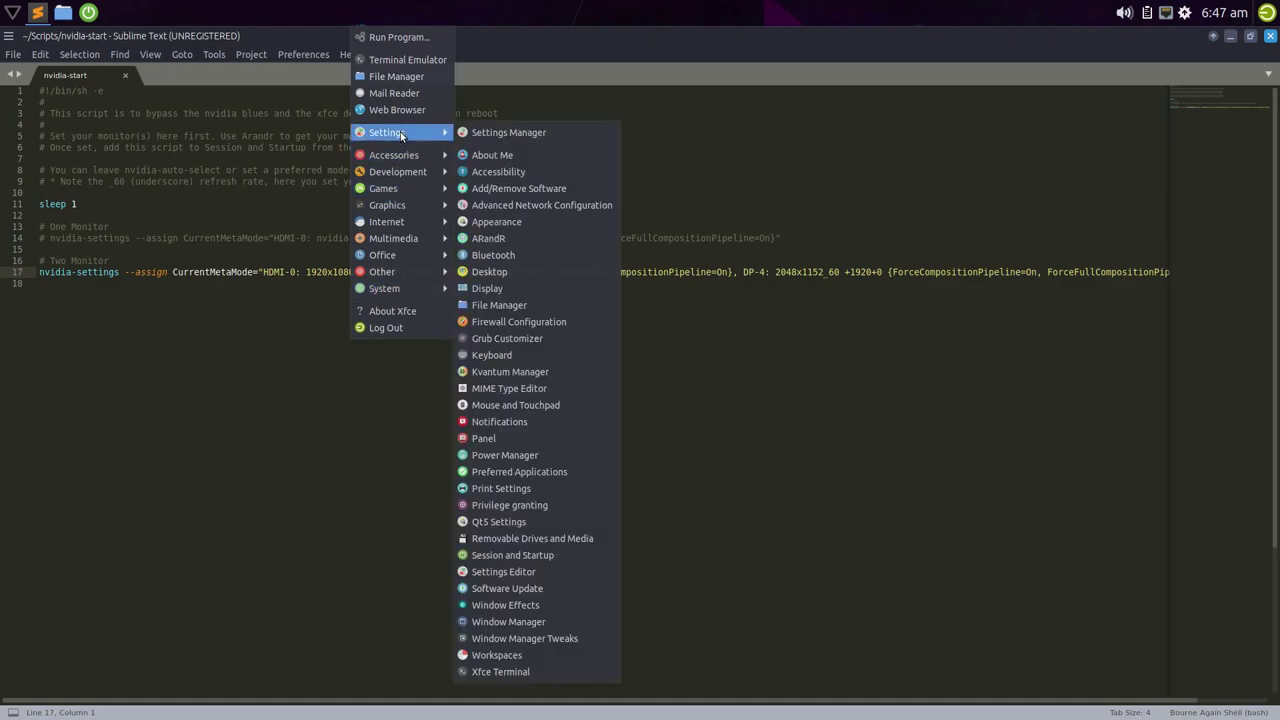
left_click(563, 239)
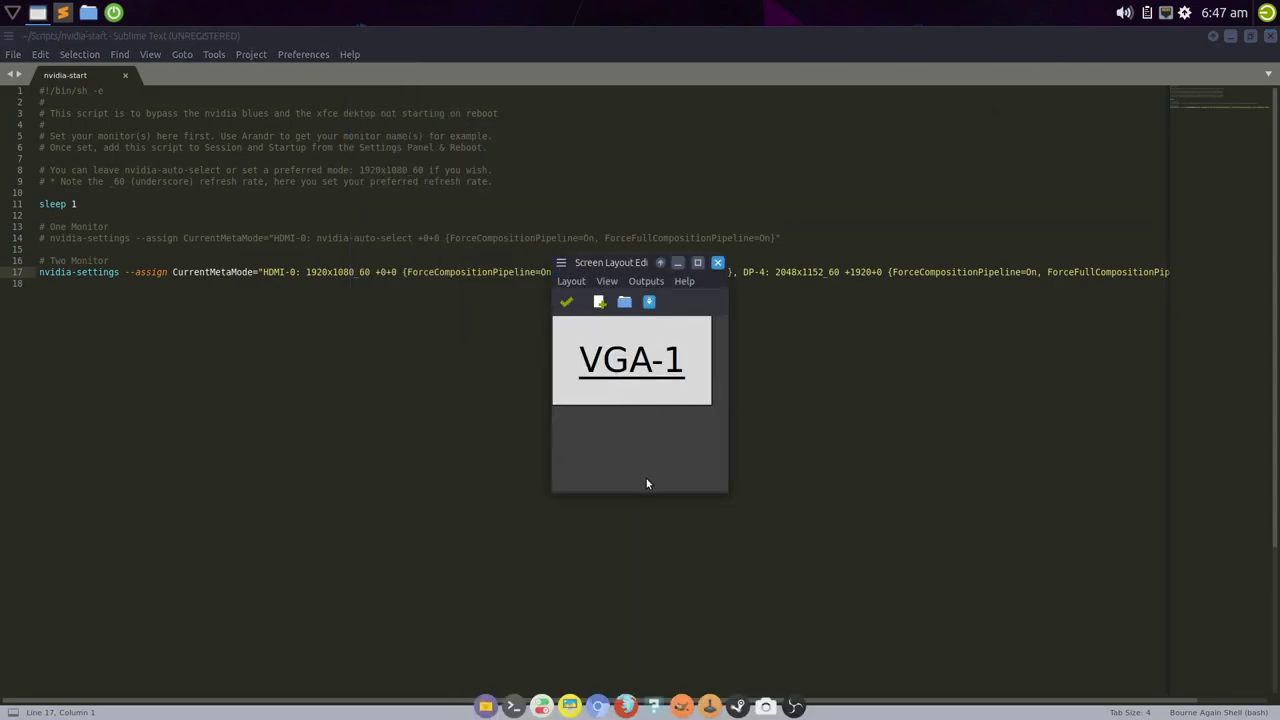
- Enlarge and reposition the Screen Layout Editor window, then select HDMI-0 on line 17
left_click_drag(719, 486, 992, 535)
left_click_drag(782, 272, 602, 337)
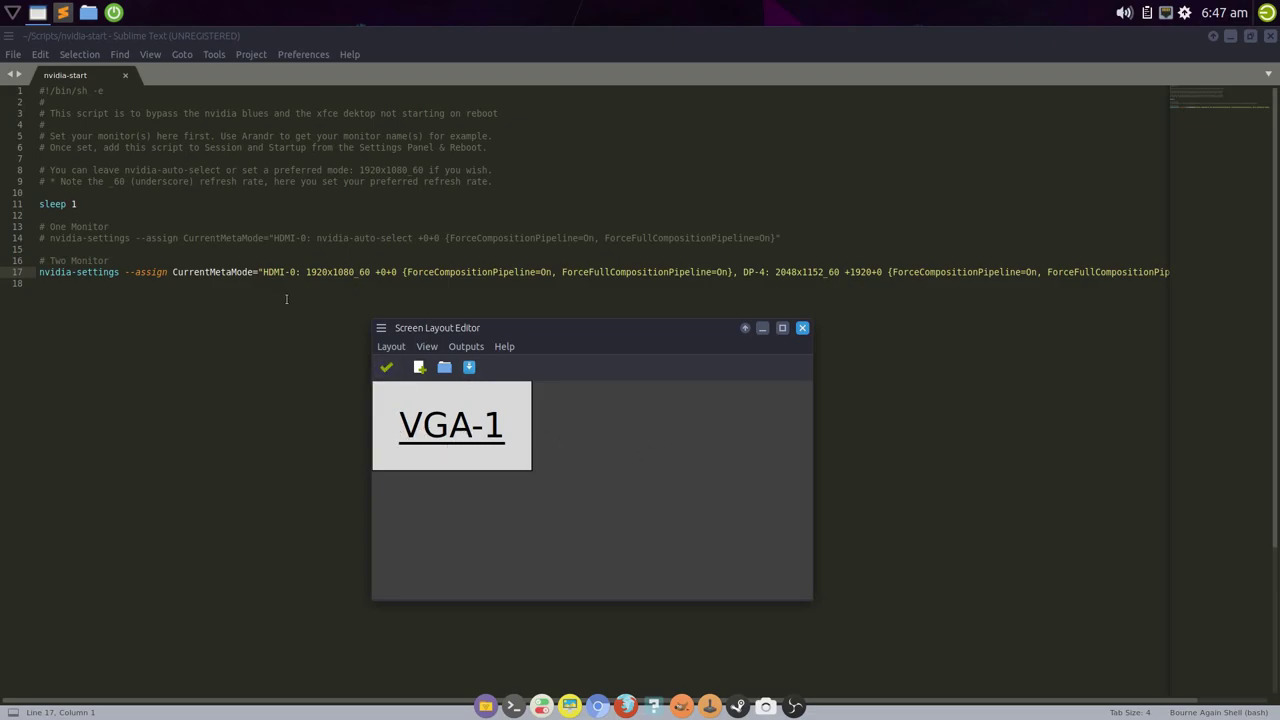
left_click_drag(263, 276, 298, 276)
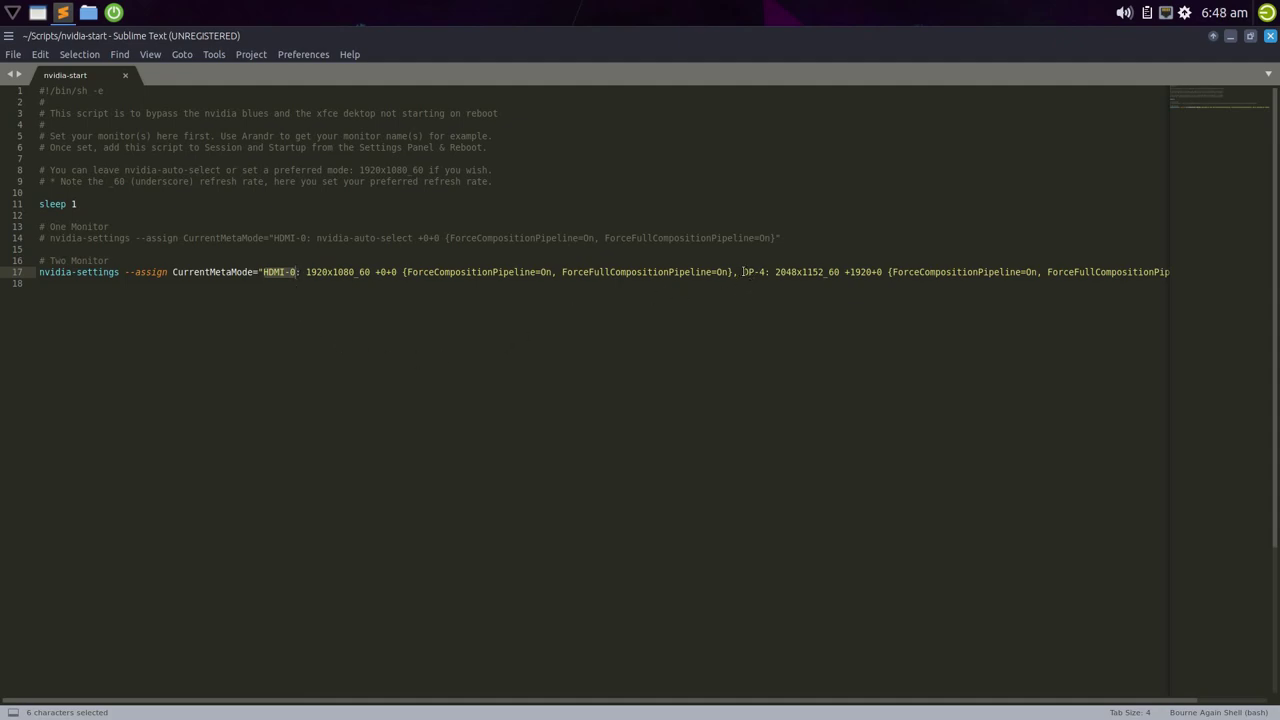
left_click_drag(742, 272, 770, 274)
left_click(154, 252)
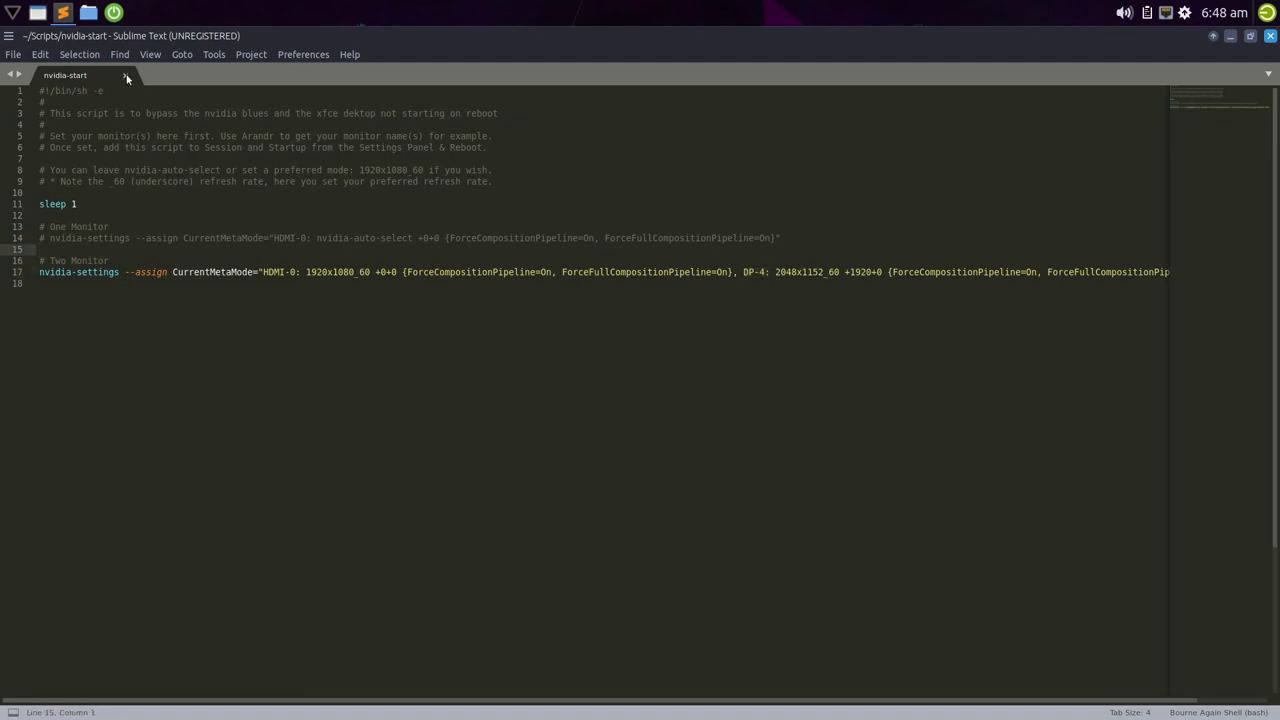
- Close the nvidia-start script, the screen layout editor and the file manager
left_click(1270, 36)
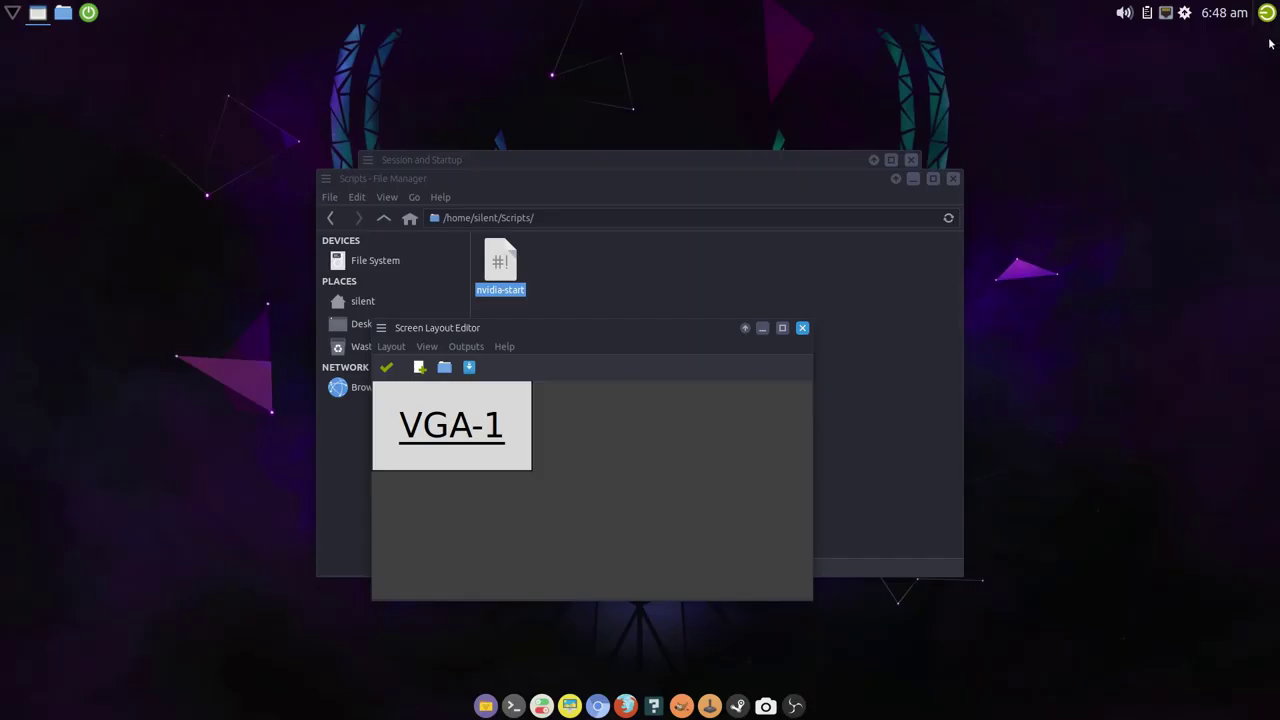
left_click(802, 334)
left_click(589, 378)
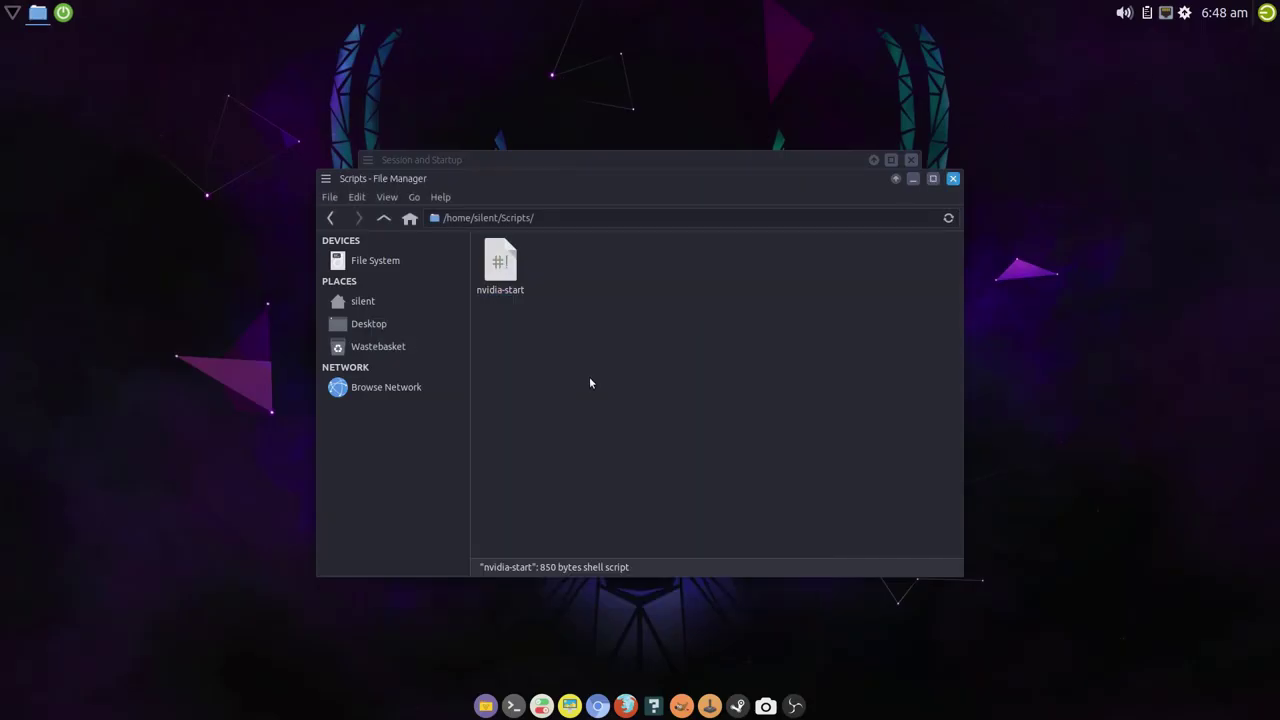
left_click(952, 178)
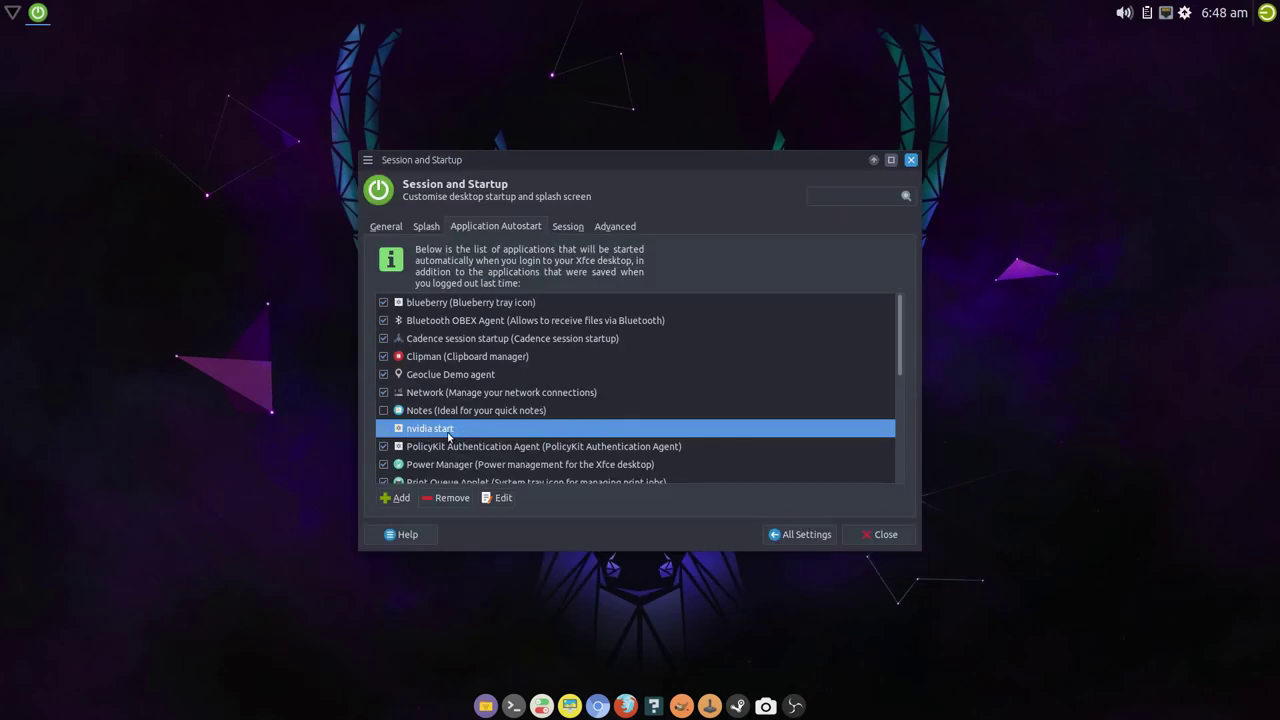
- Set the nvidia start autostart command to Scripts/nvidia-start, save it, and return to Settings
left_click(495, 497)
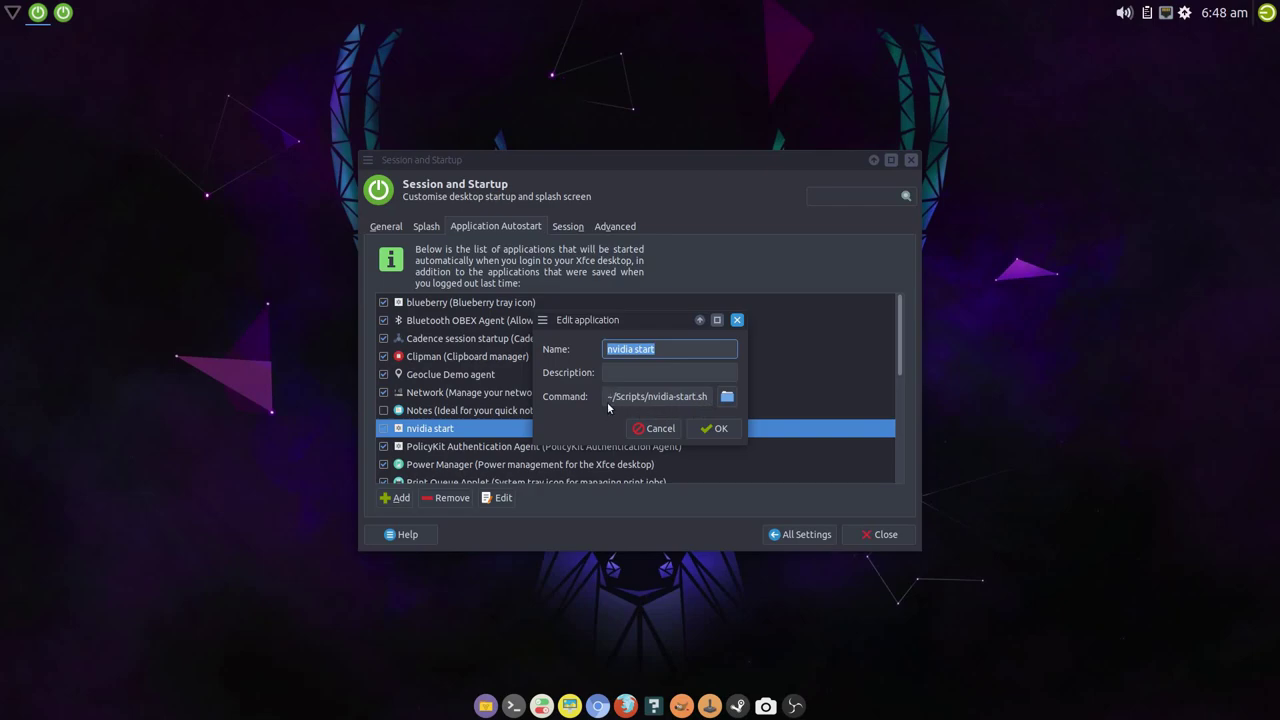
left_click(727, 396)
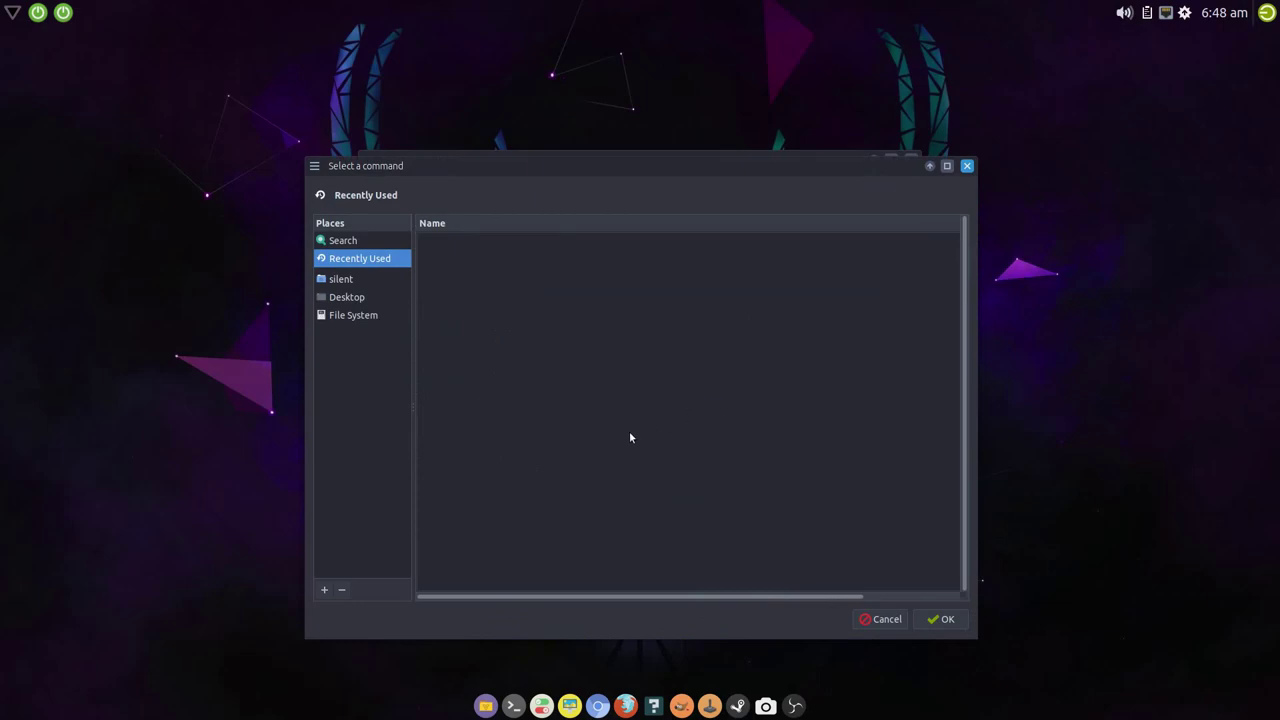
left_click(346, 283)
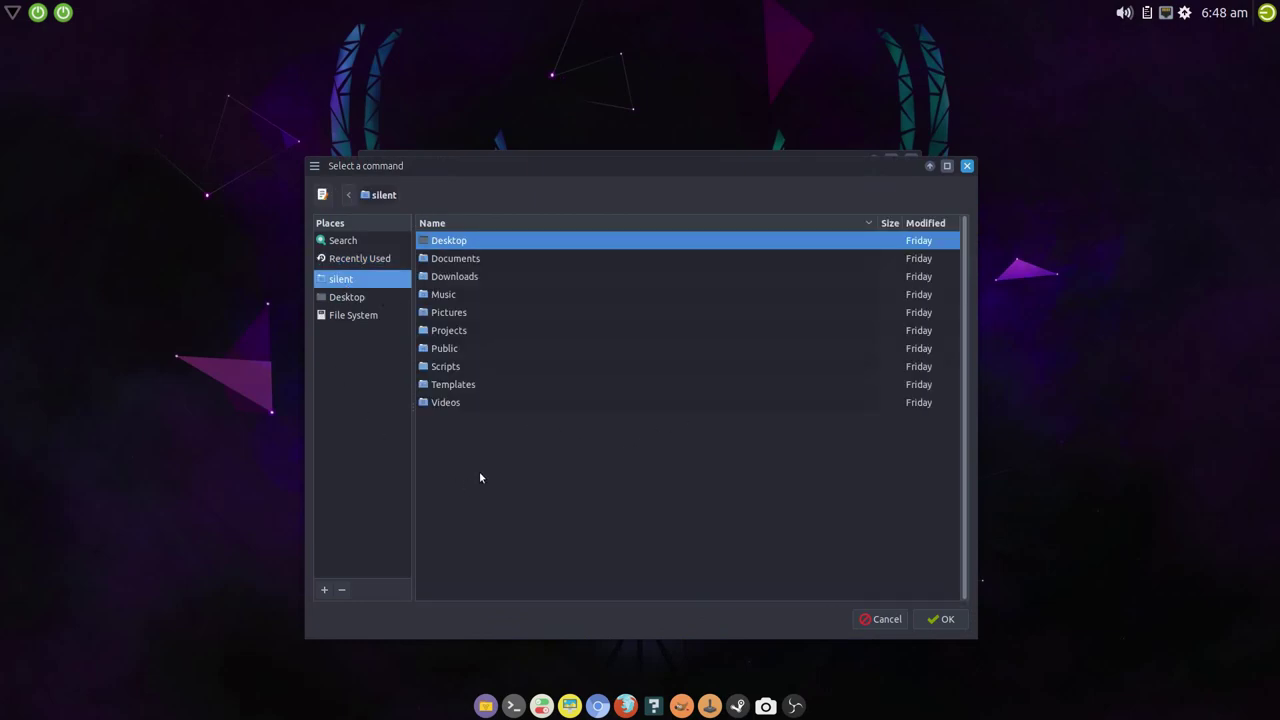
double_click(471, 366)
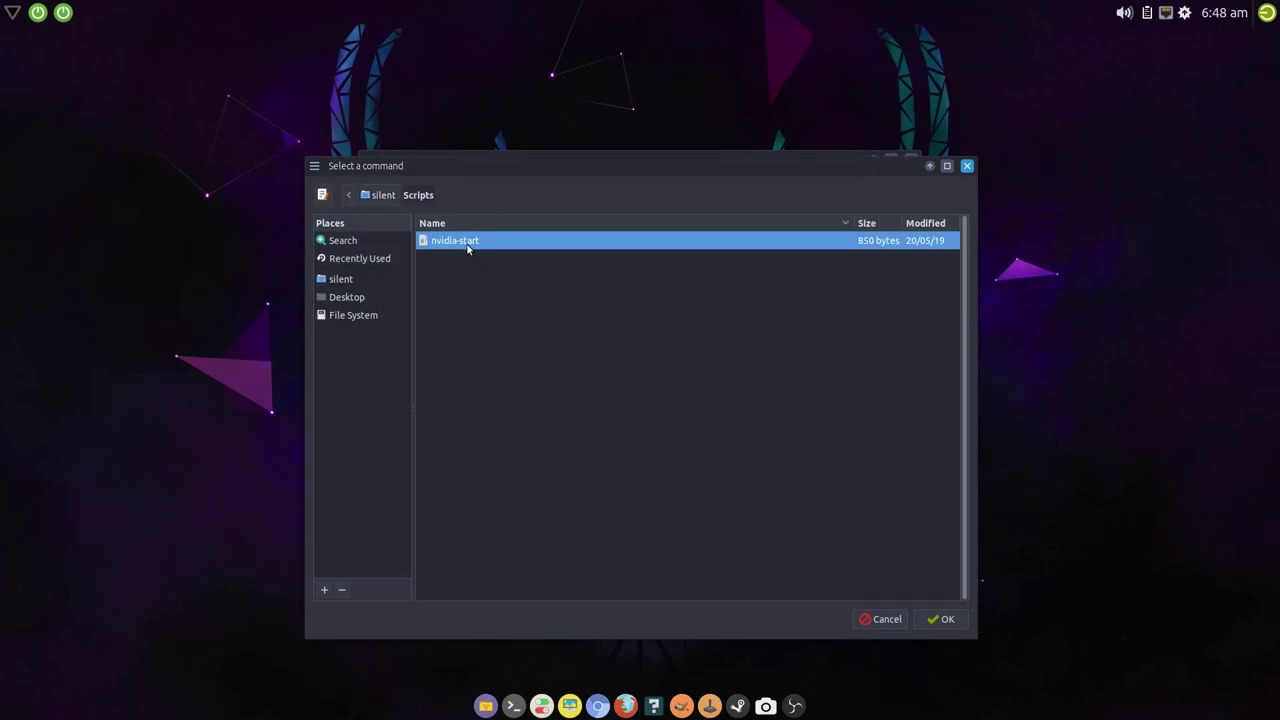
left_click(931, 619)
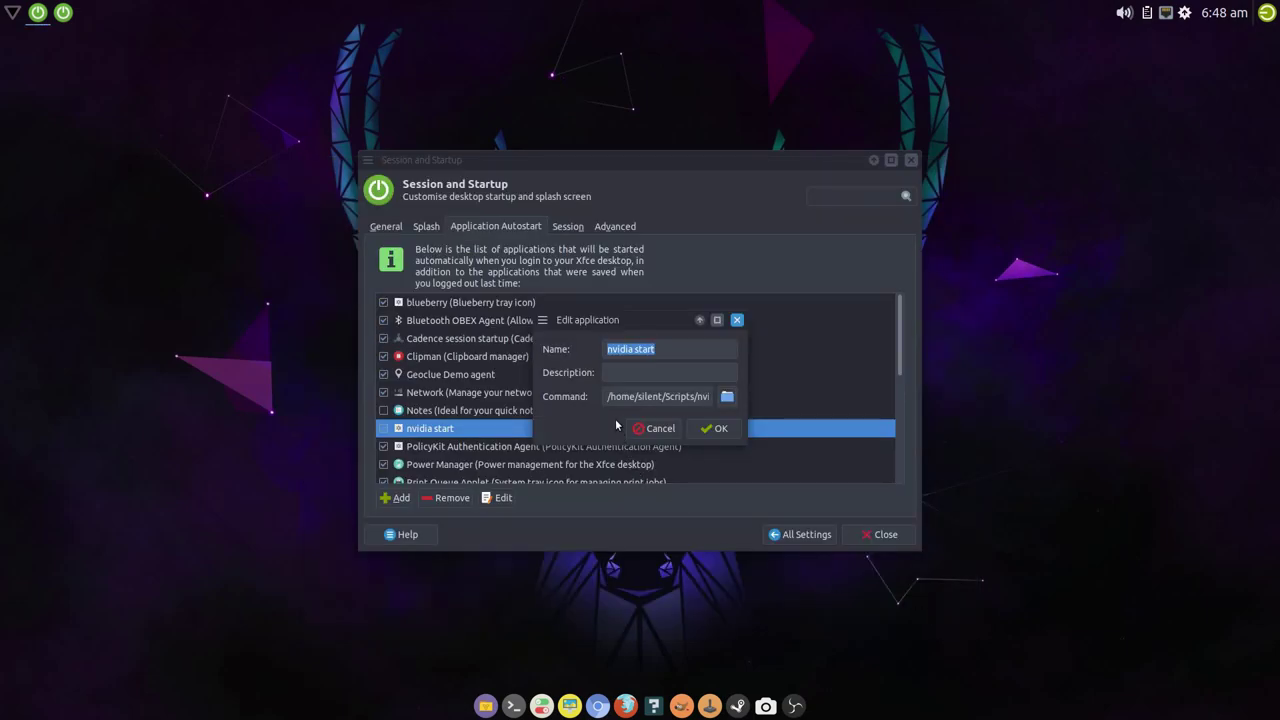
left_click(712, 430)
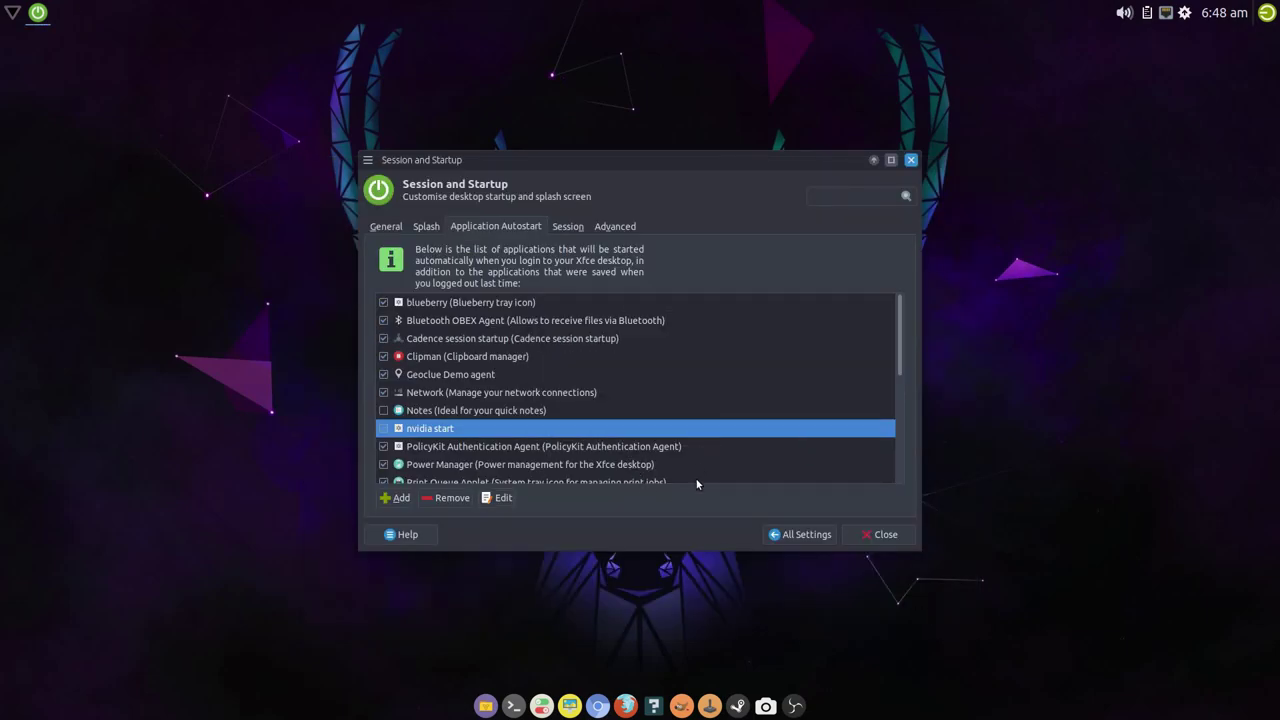
left_click(823, 537)
left_click(878, 534)
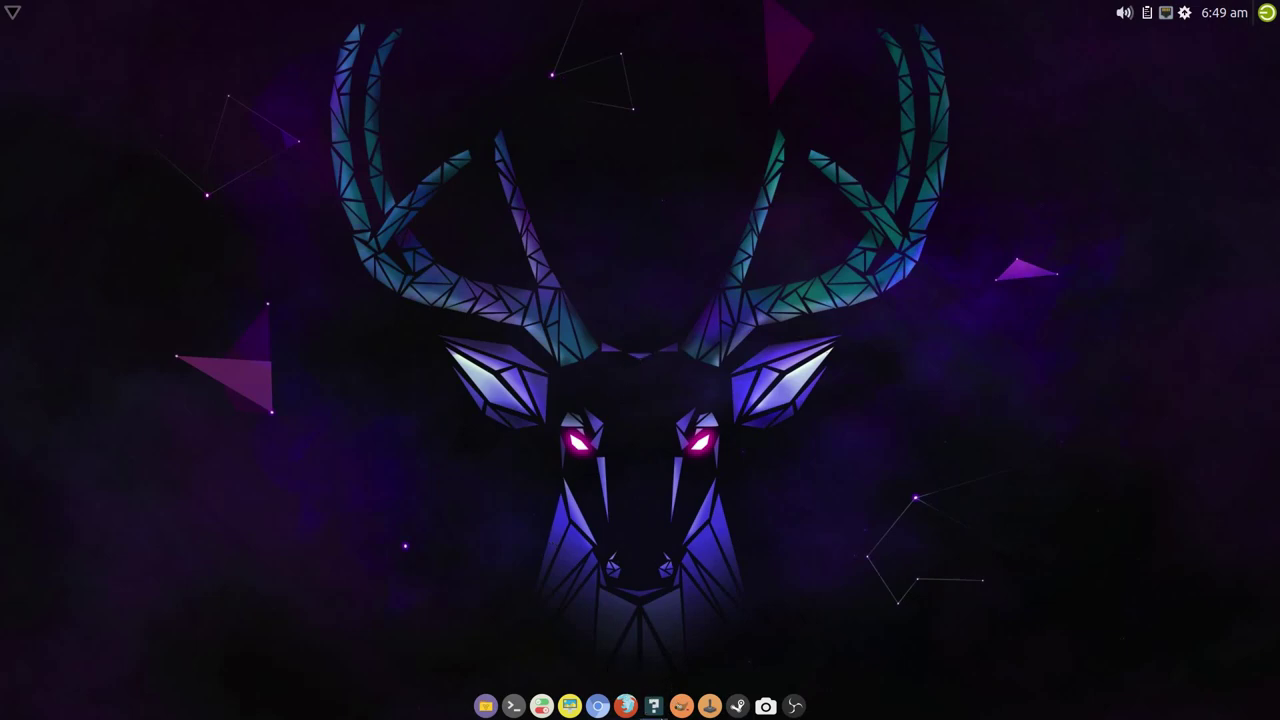
right_click(656, 710)
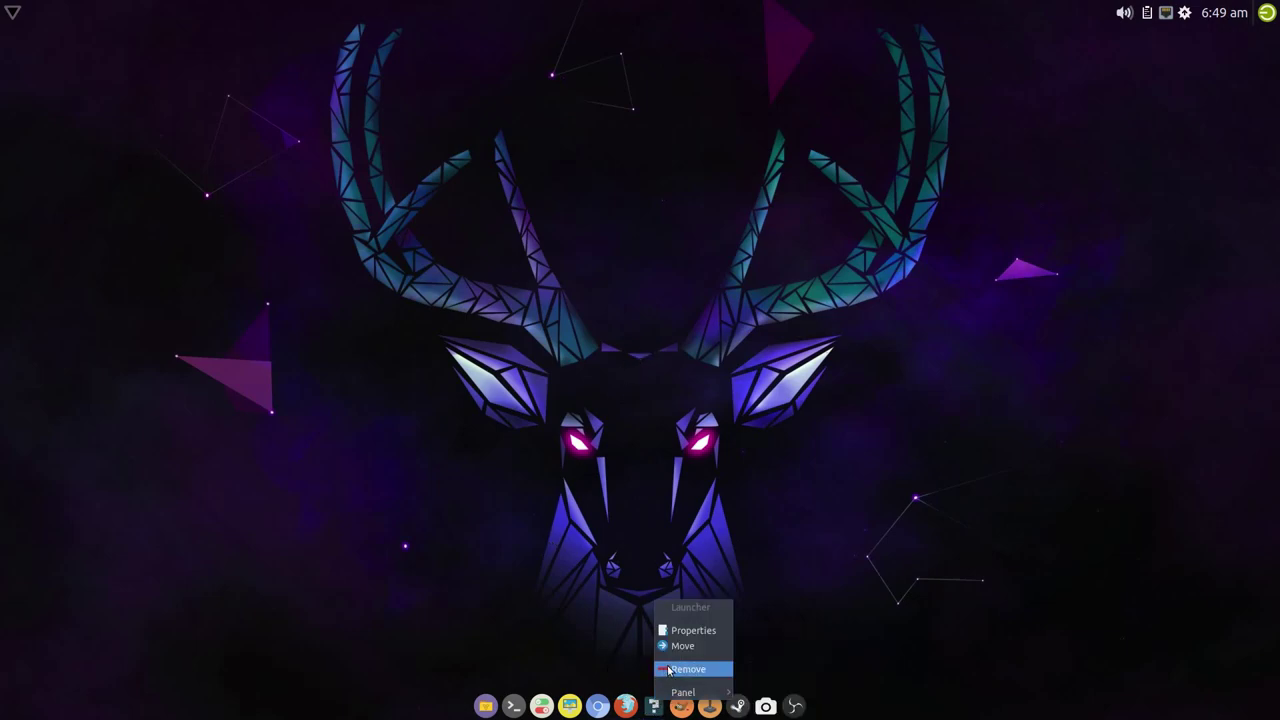
left_click(680, 667)
left_click(764, 383)
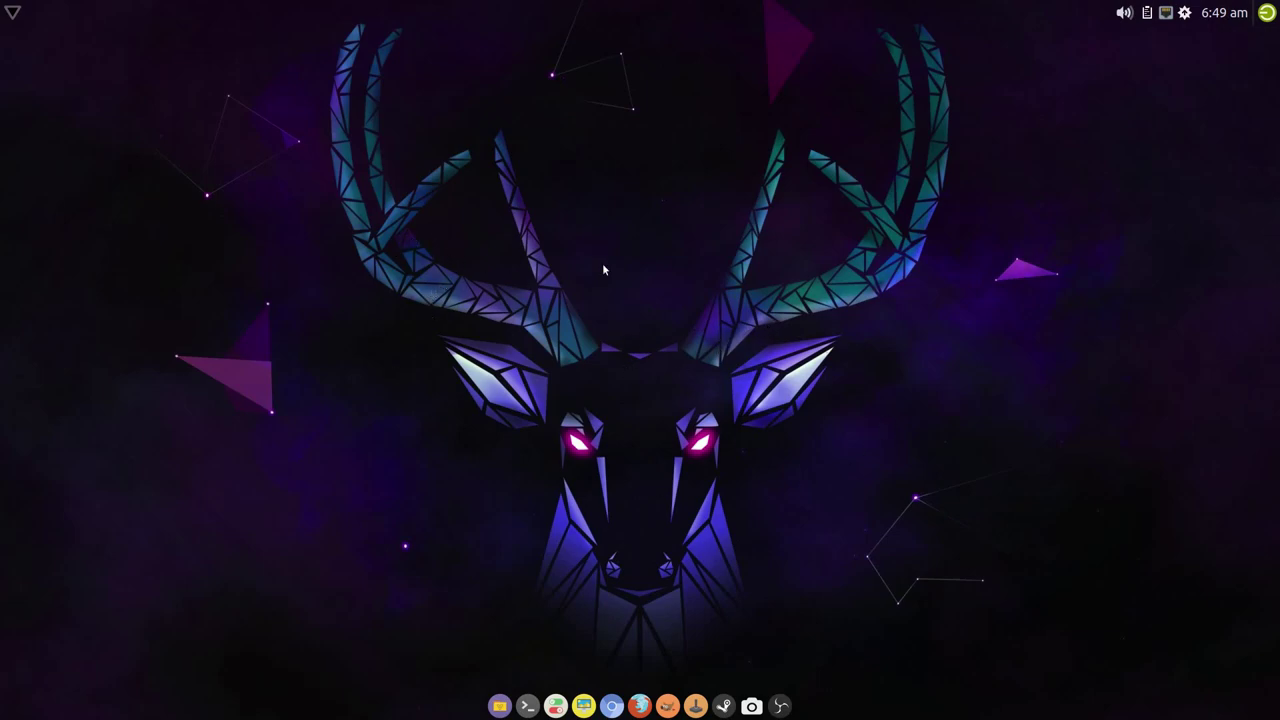
right_click(339, 227)
mouse_move(390, 490)
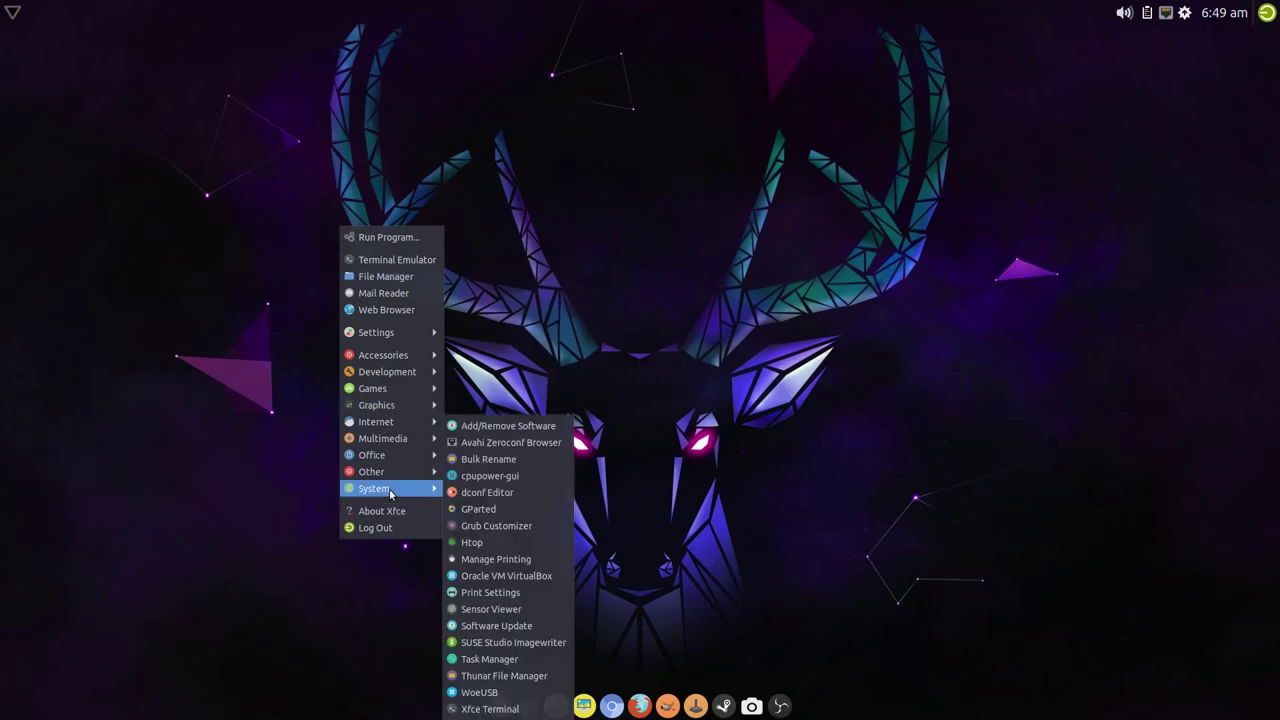
left_click(486, 509)
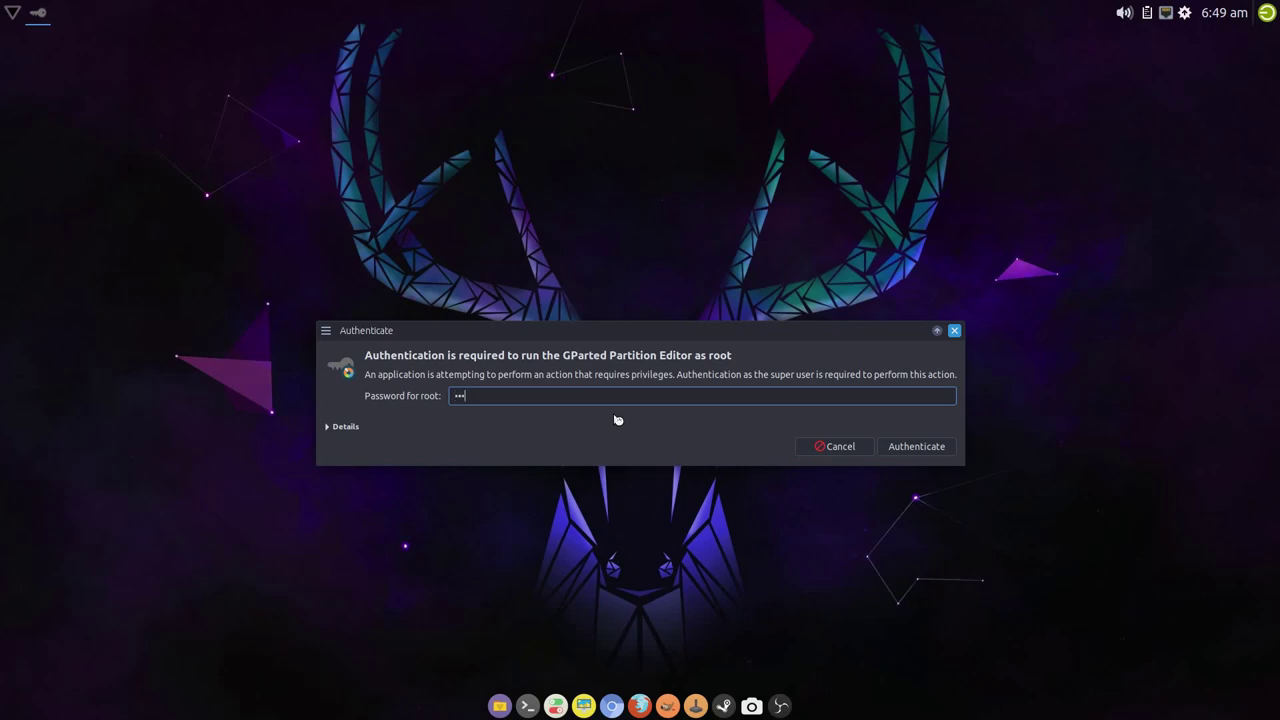
key("Return")
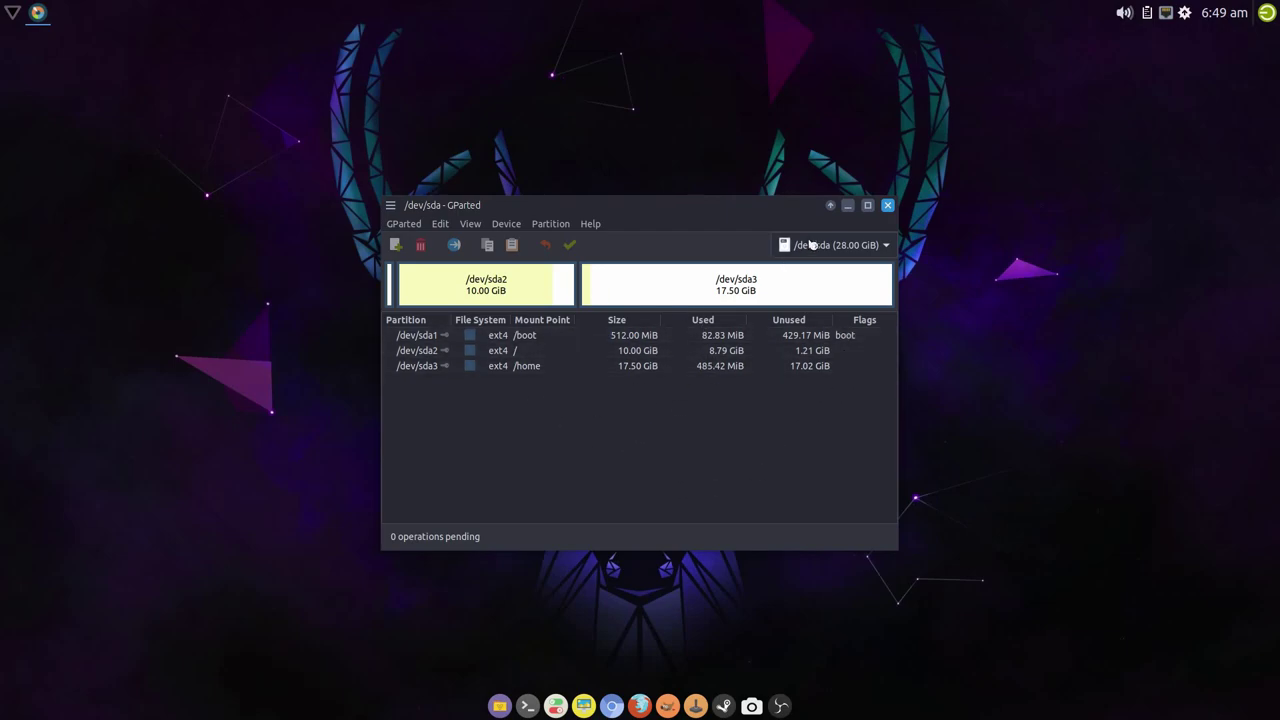
left_click(887, 205)
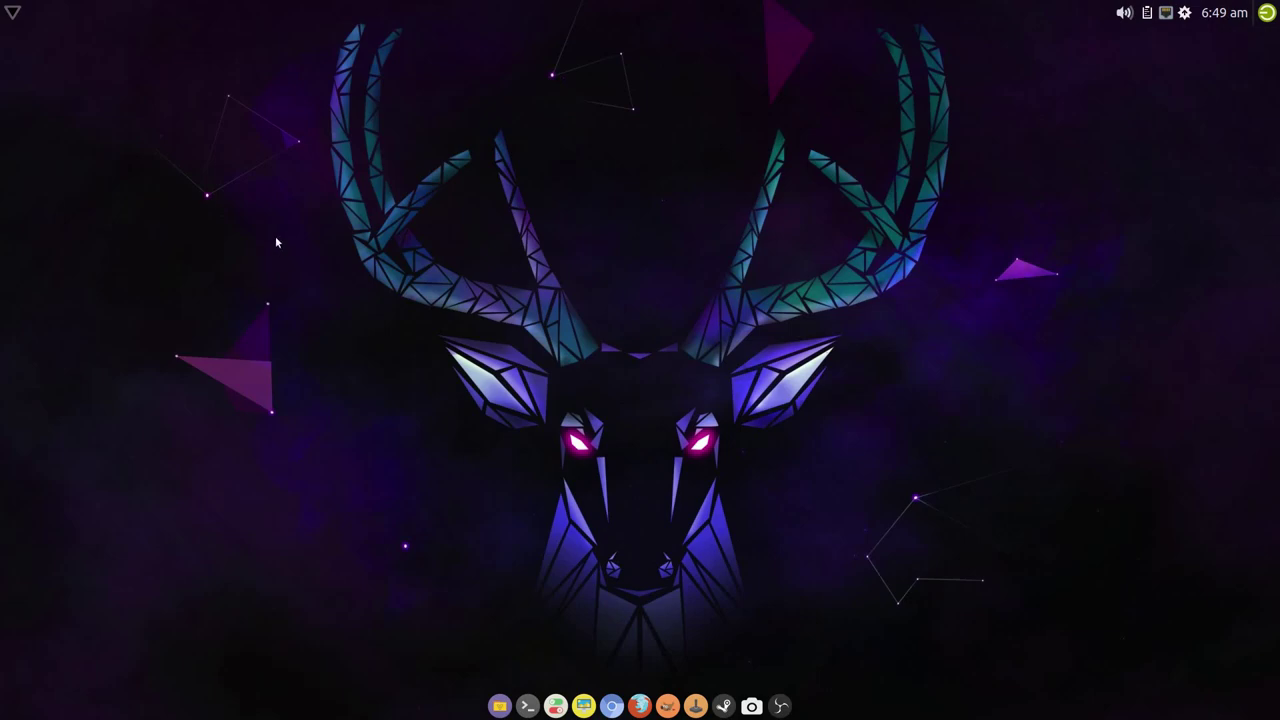
- Open the NVIDIA X Server Settings launcher from Whisker menu > Other, then close it unchanged
right_click(321, 293)
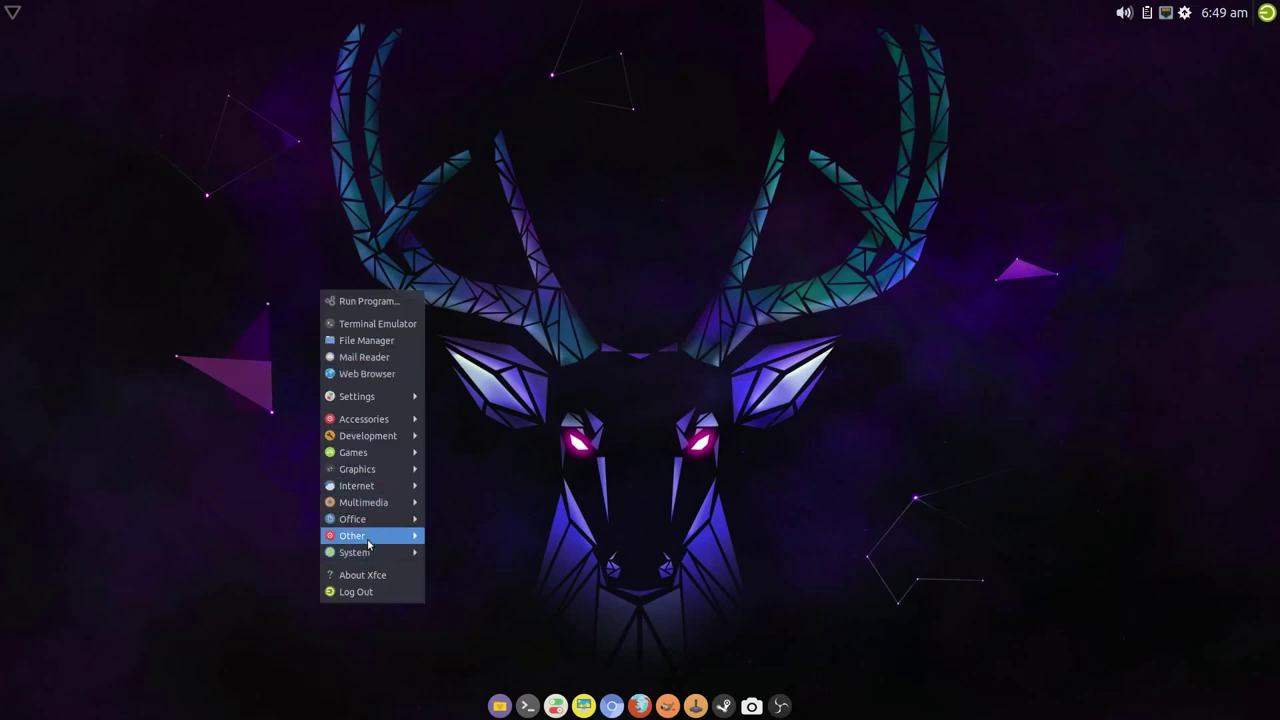
mouse_move(366, 550)
left_click(512, 536)
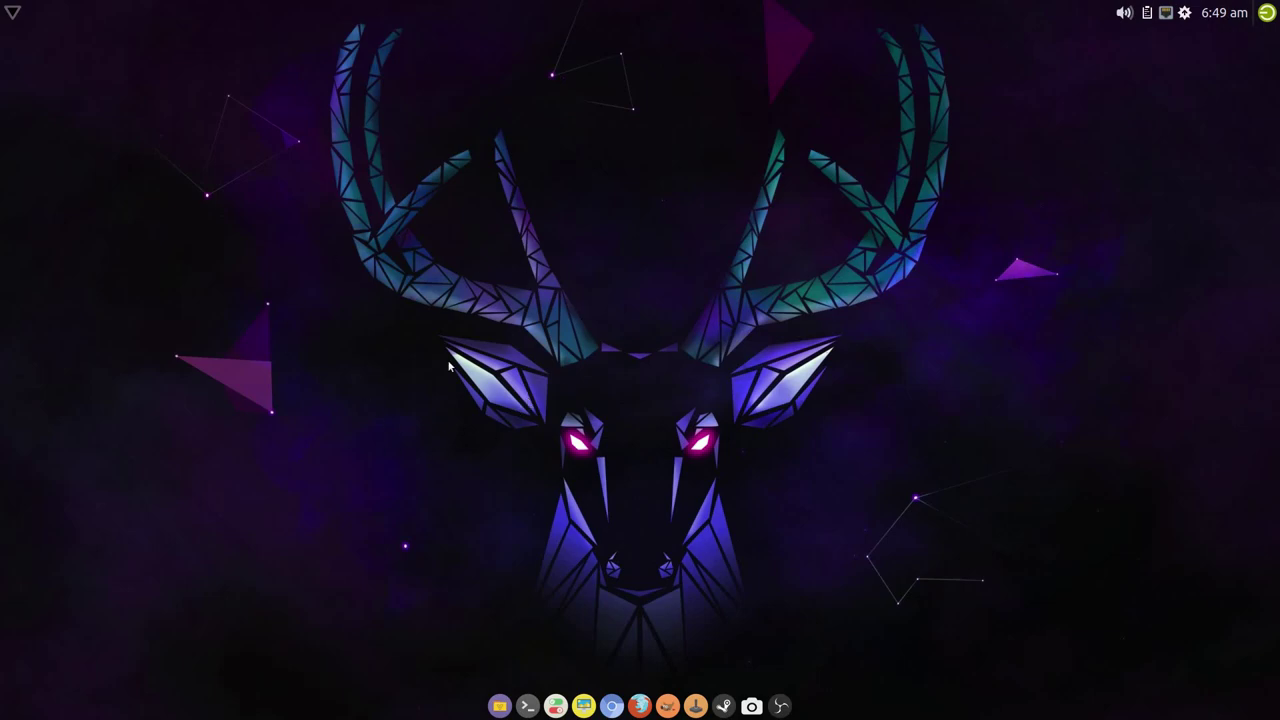
left_click(13, 13)
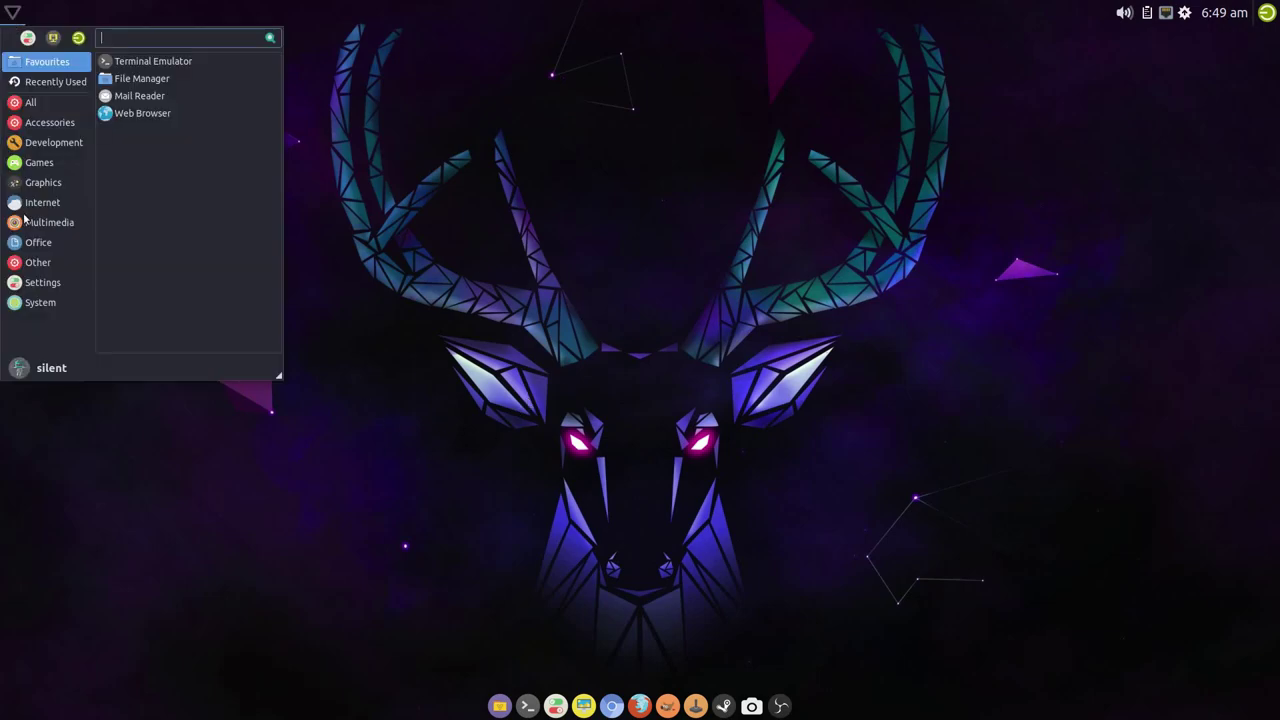
left_click(45, 264)
right_click(160, 66)
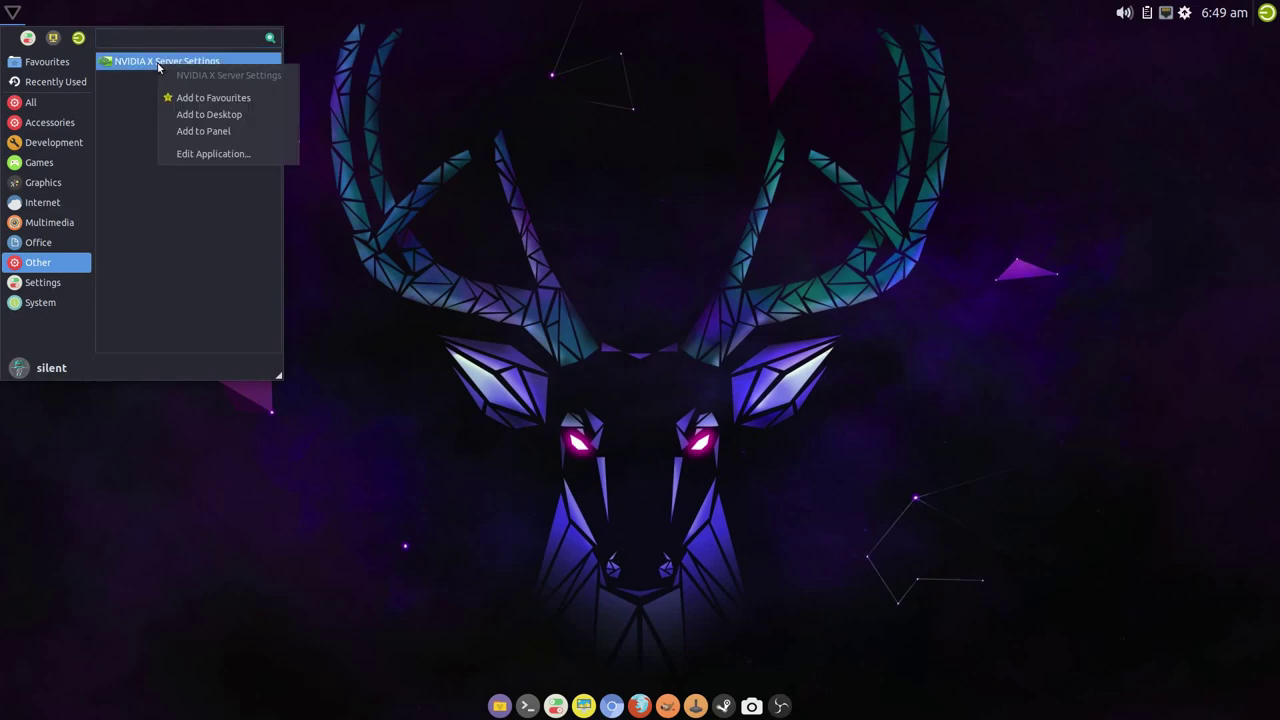
left_click(172, 155)
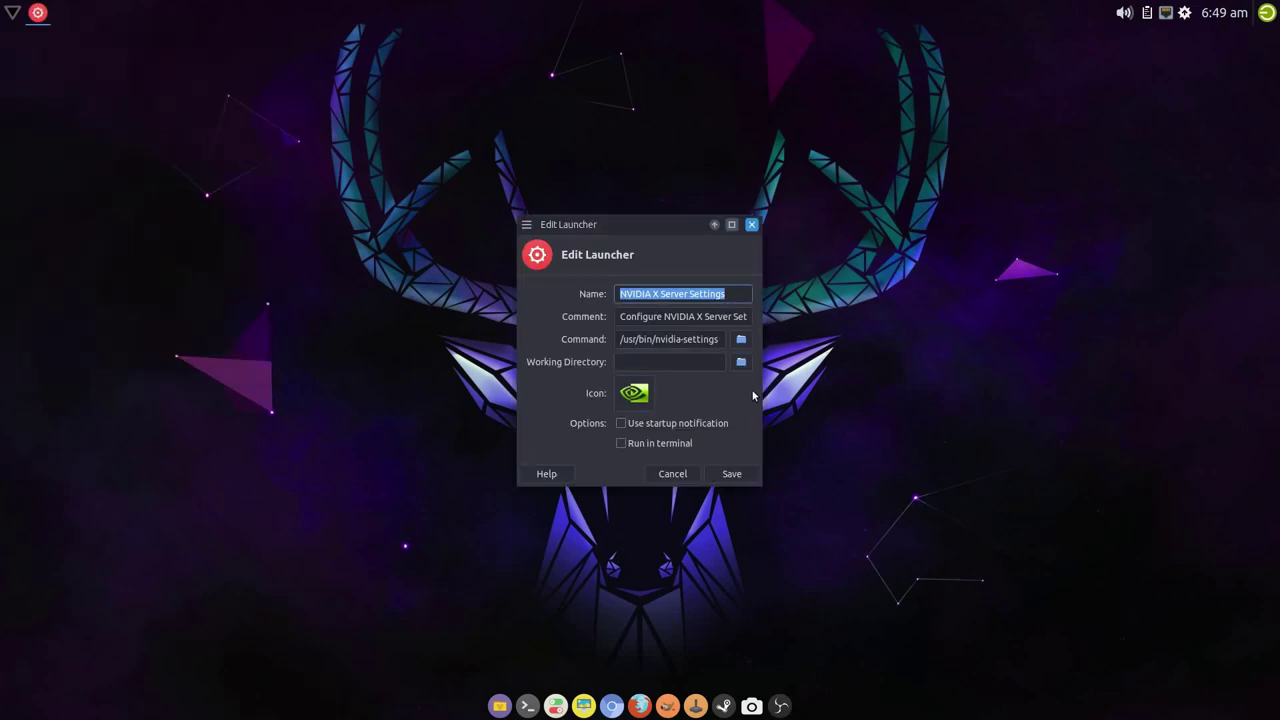
left_click(758, 230)
- Prefix the NVIDIA X Server Settings launcher command with 'gksu' and save it
left_click(12, 12)
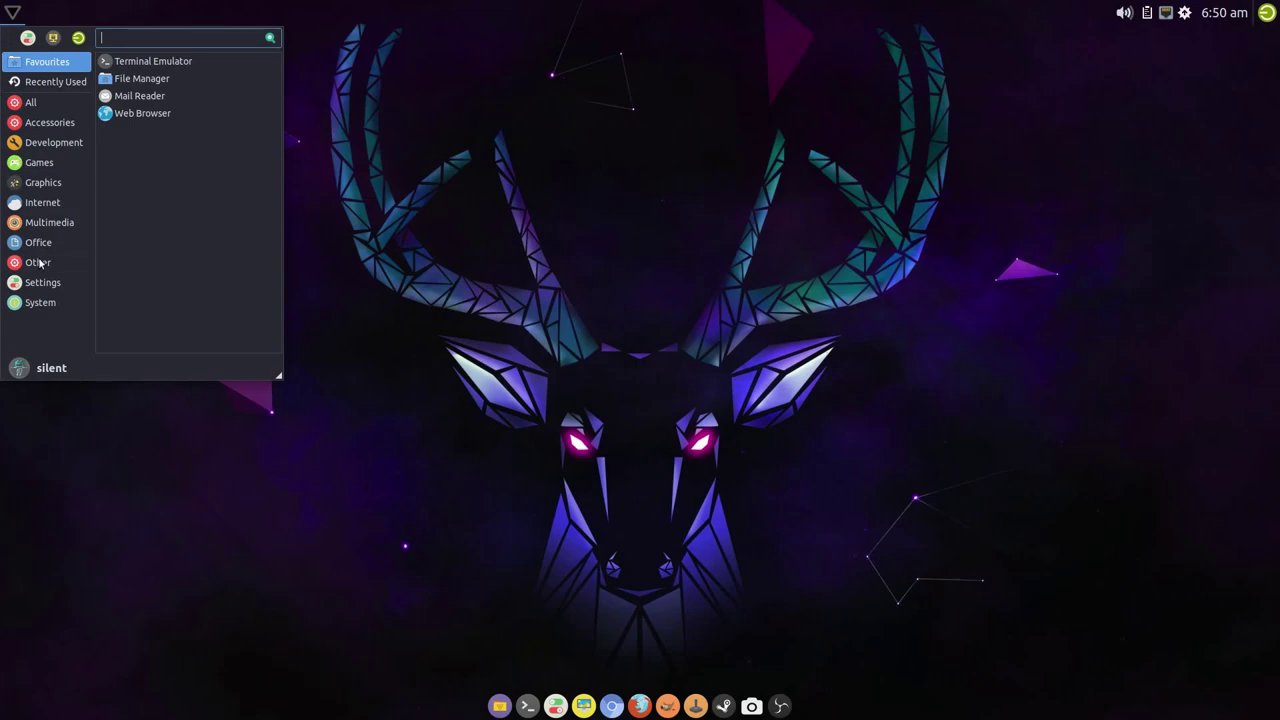
left_click(38, 262)
right_click(177, 66)
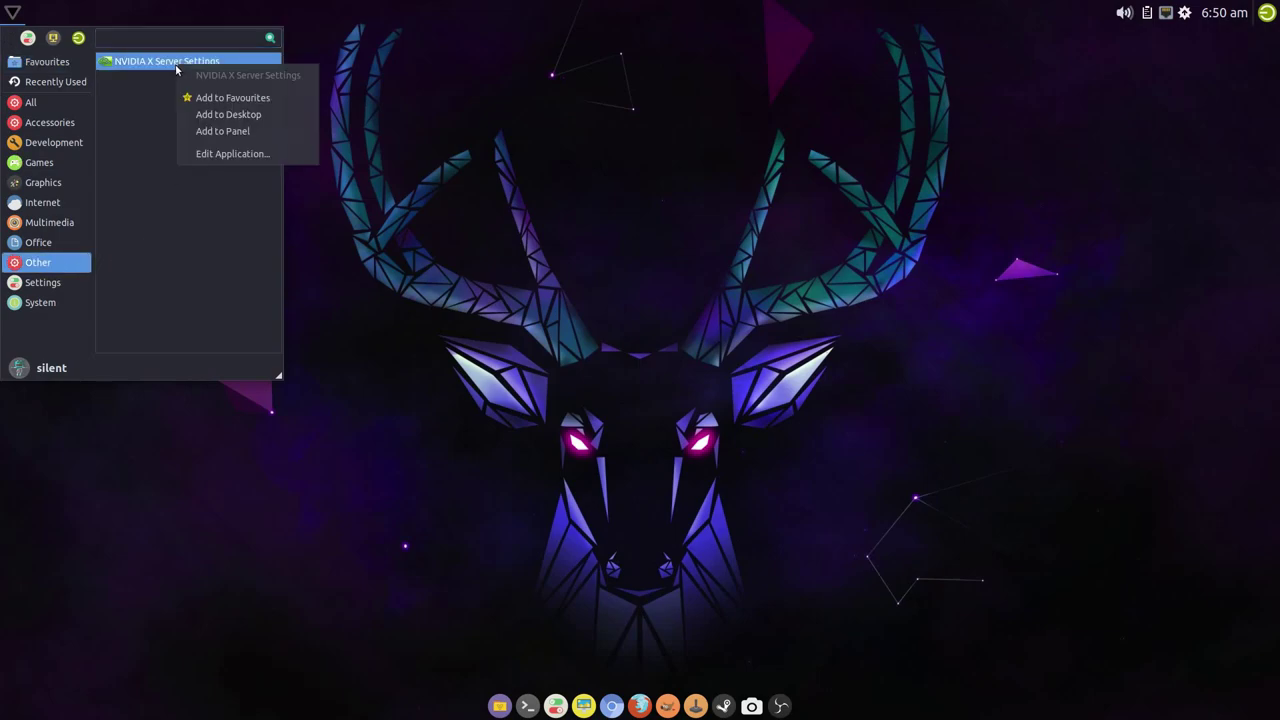
left_click(210, 154)
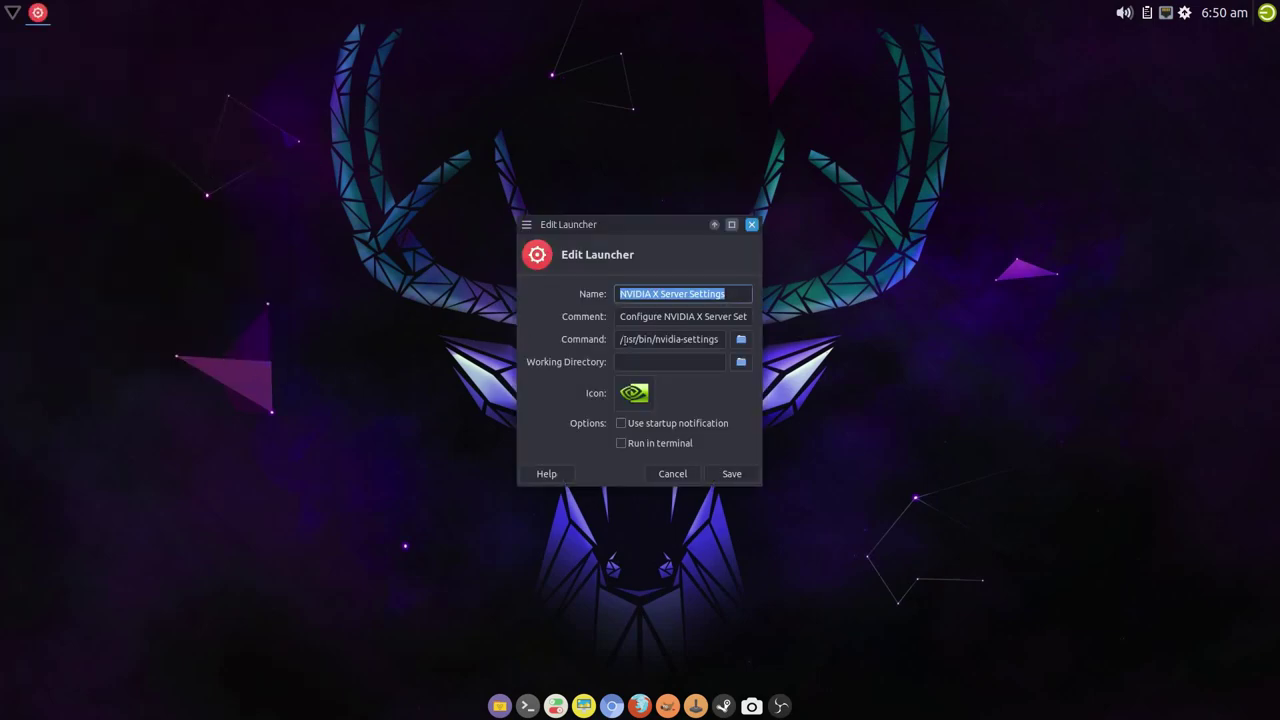
left_click(618, 341)
type("g")
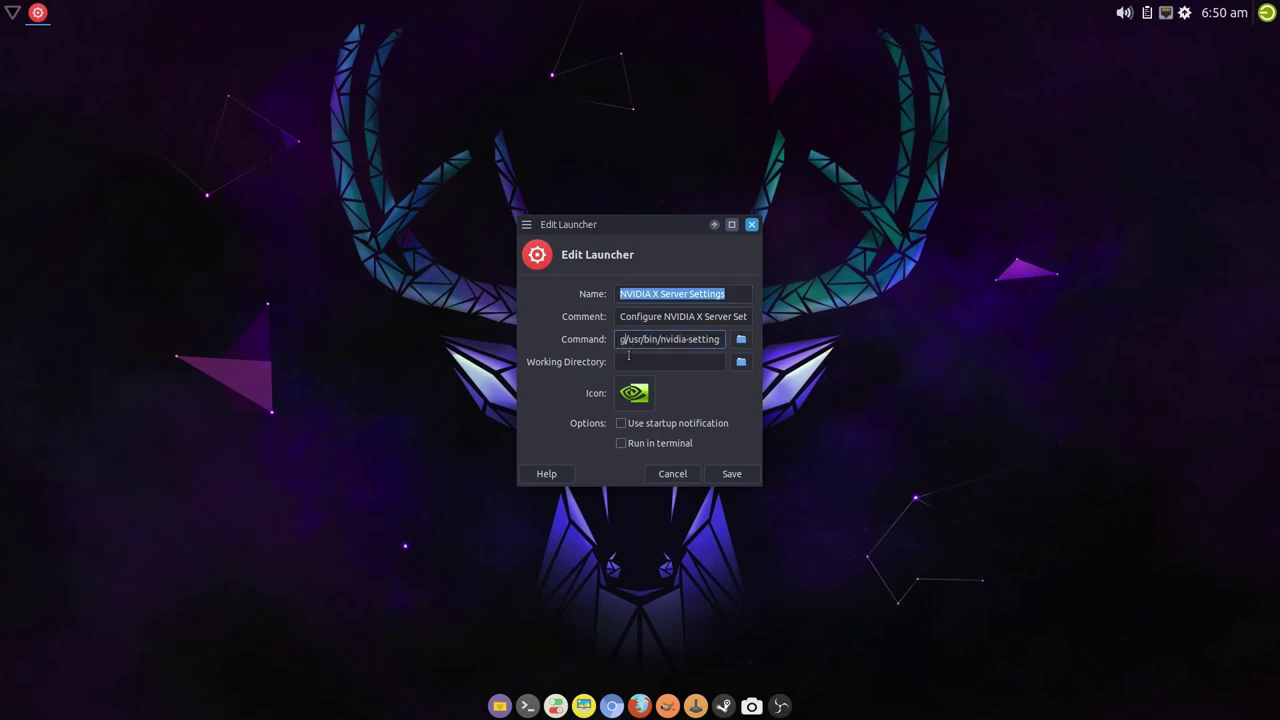
type("ksu")
left_click(729, 477)
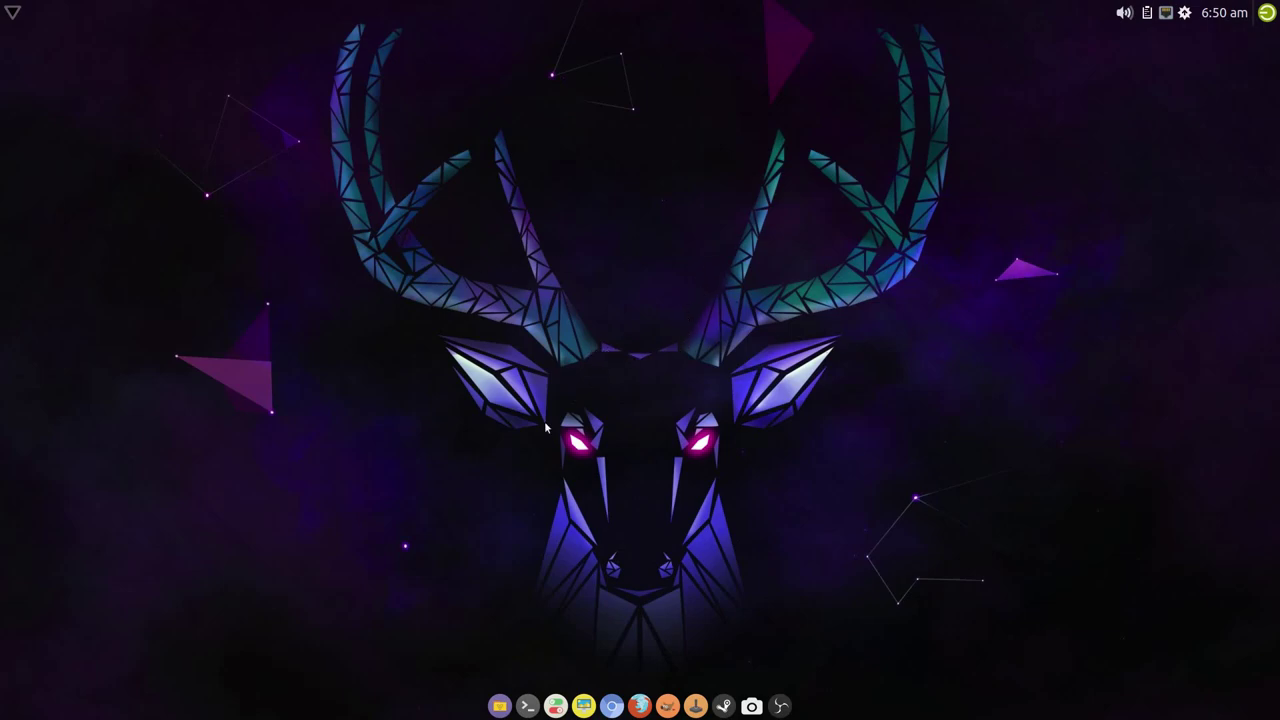
- Launch GParted from the desktop menu's System submenu and authenticate with the root password
right_click(337, 237)
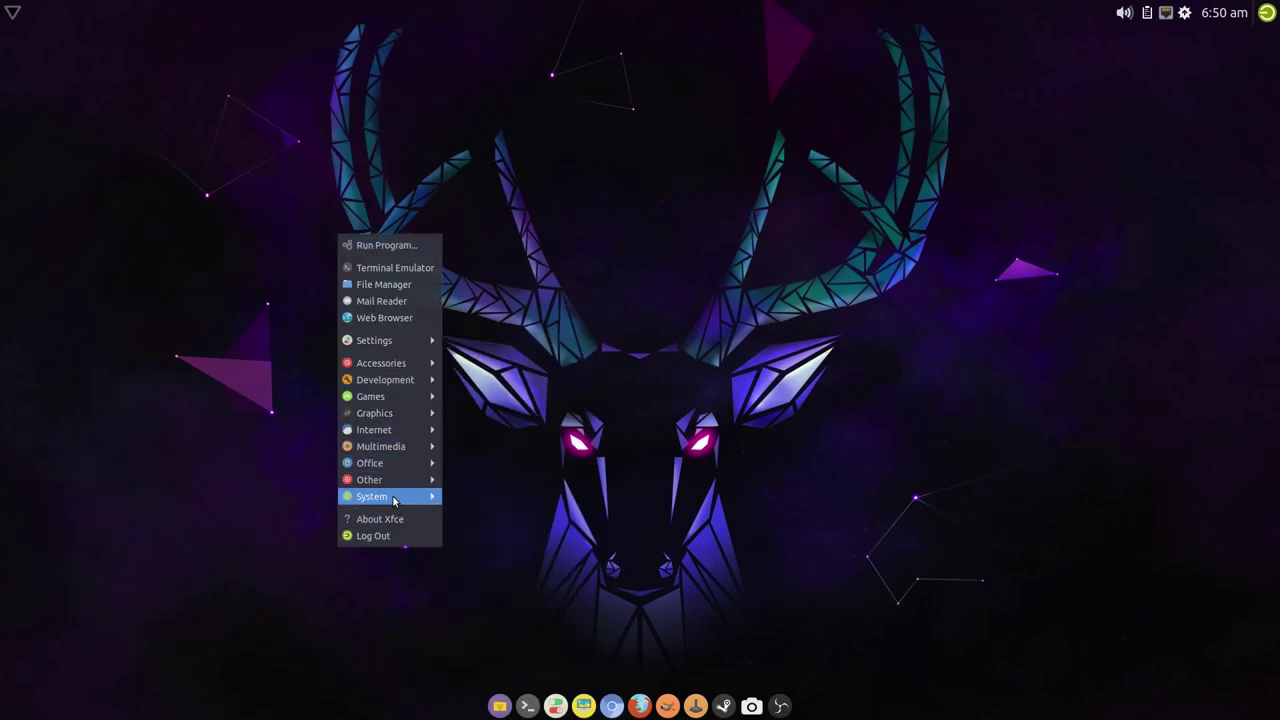
mouse_move(395, 499)
left_click(552, 508)
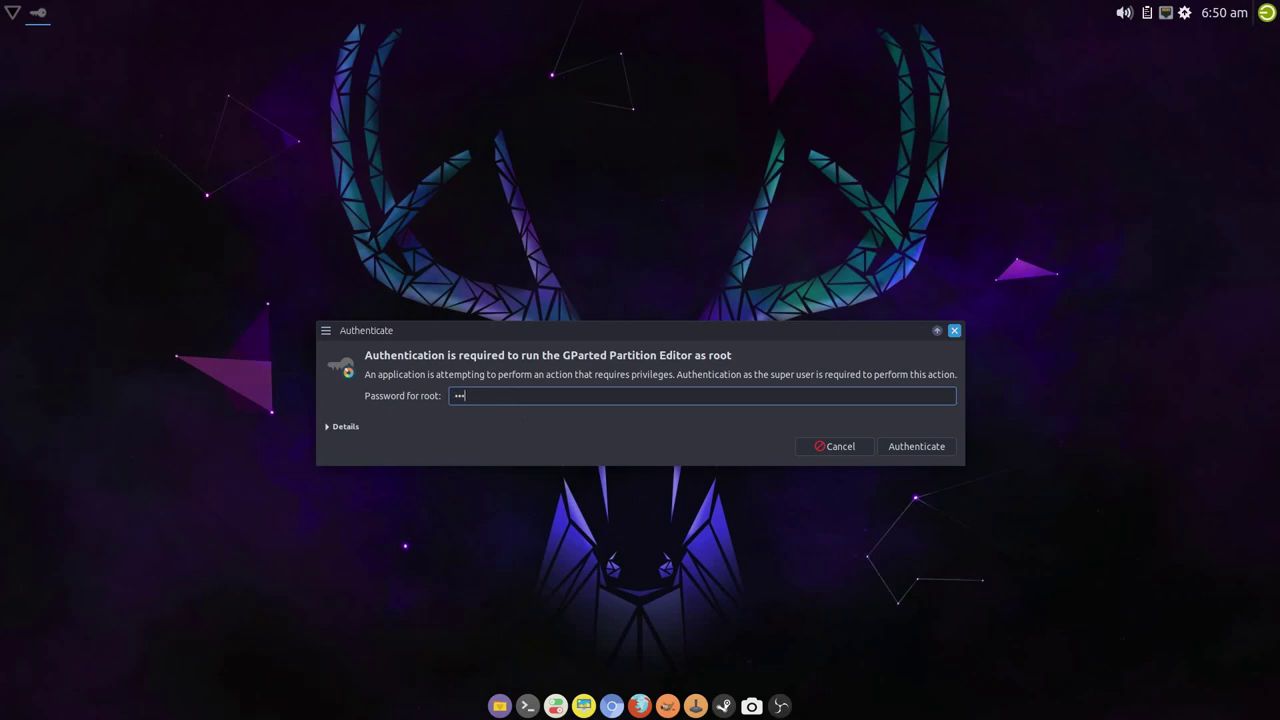
key("Return")
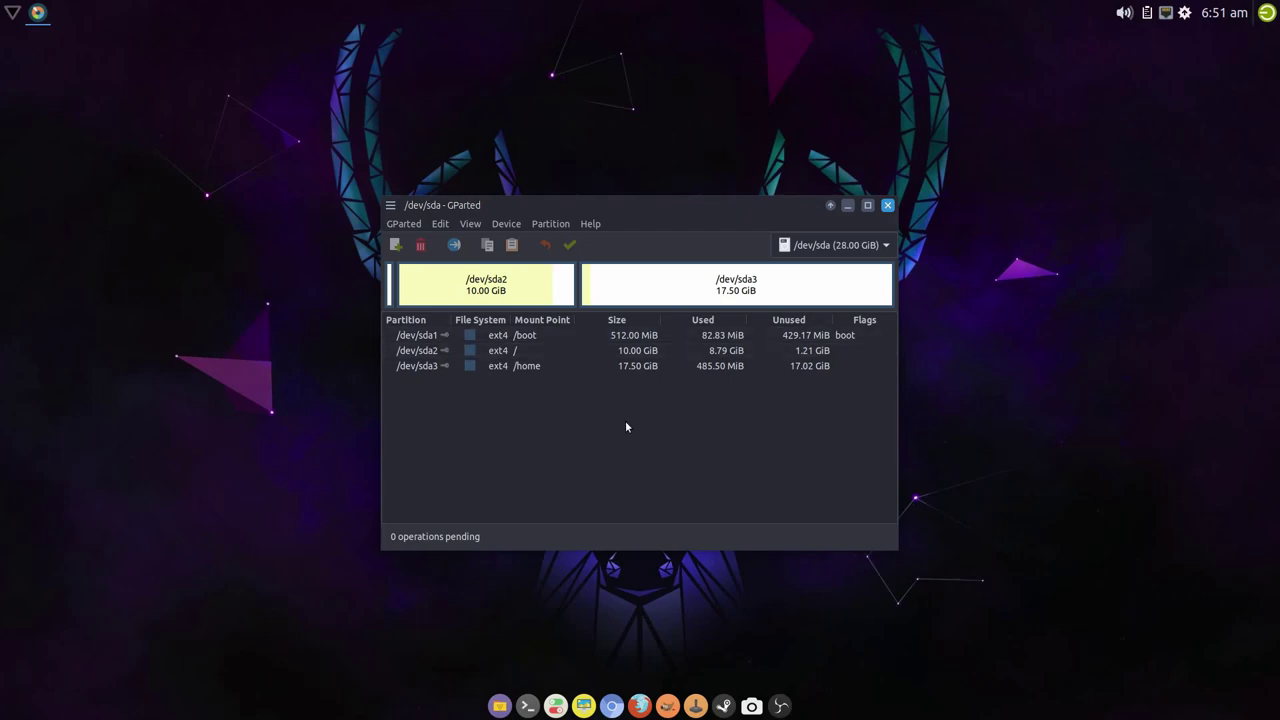
- Shut down the guest, load salientos-nvidia-v19.06.10-x86_64.iso into the optical drive, and start the VM
left_click(887, 206)
left_click(1267, 12)
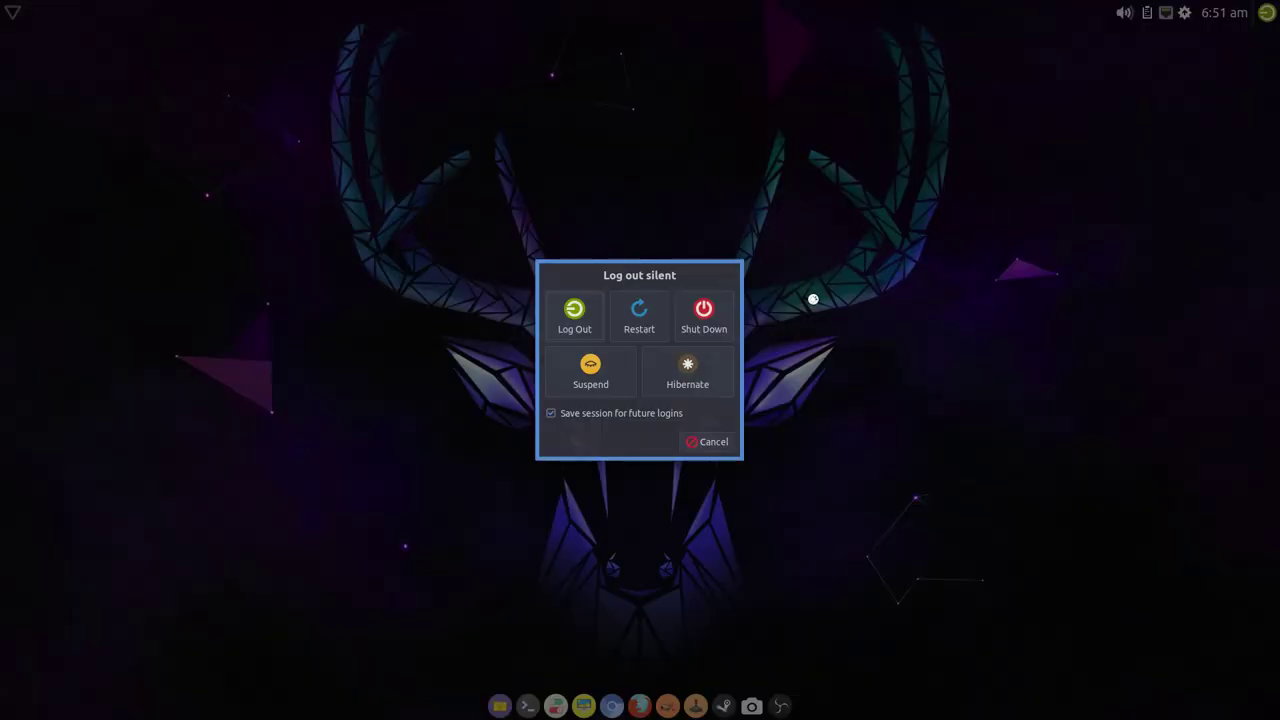
left_click(697, 312)
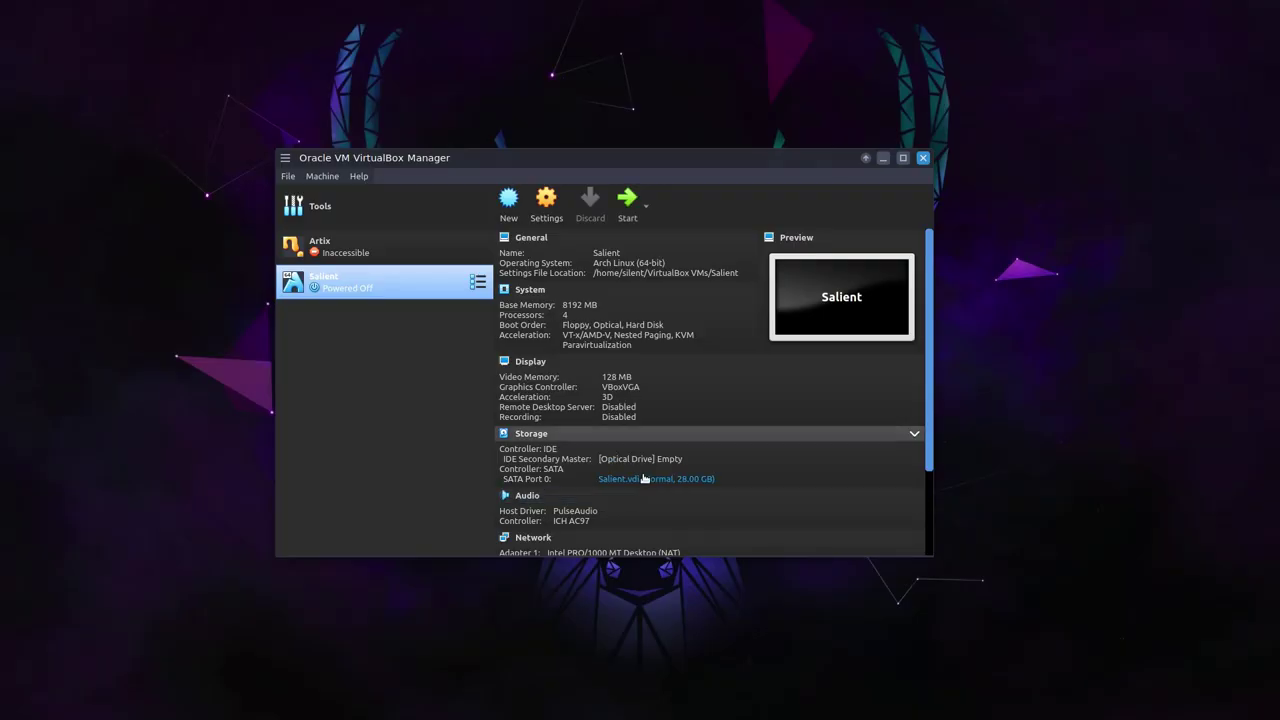
left_click(645, 460)
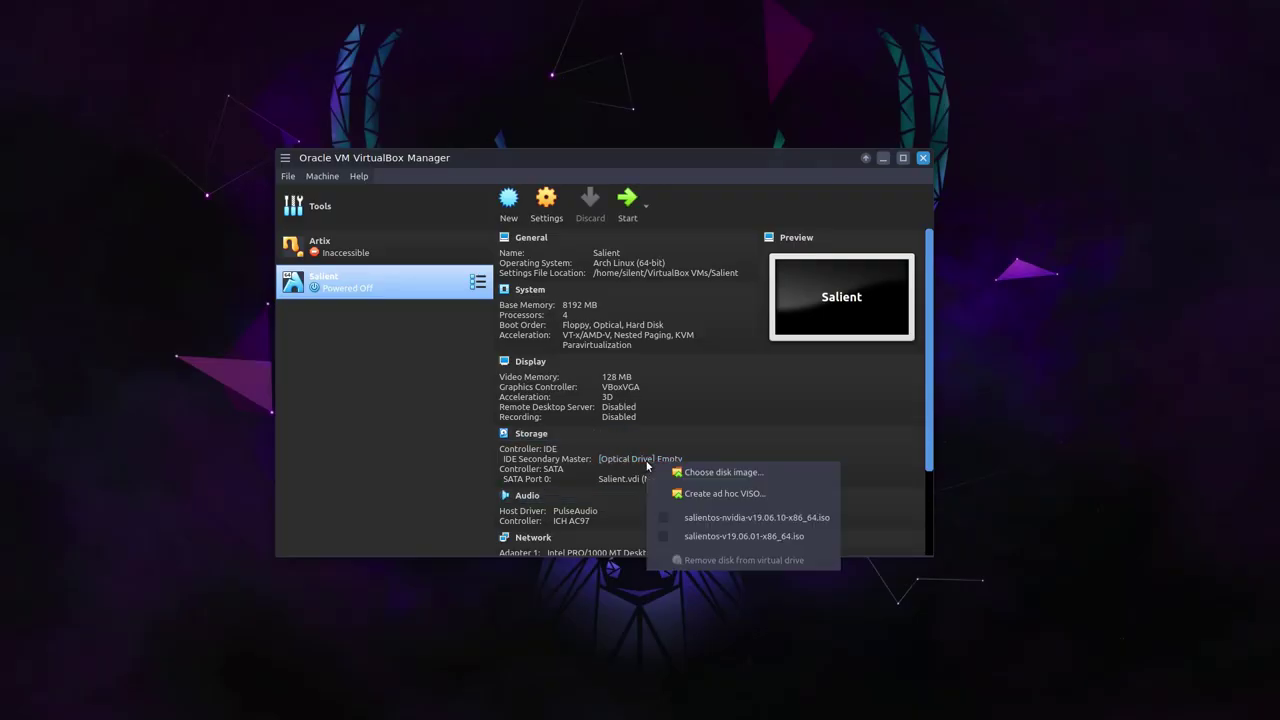
left_click(715, 518)
left_click(627, 200)
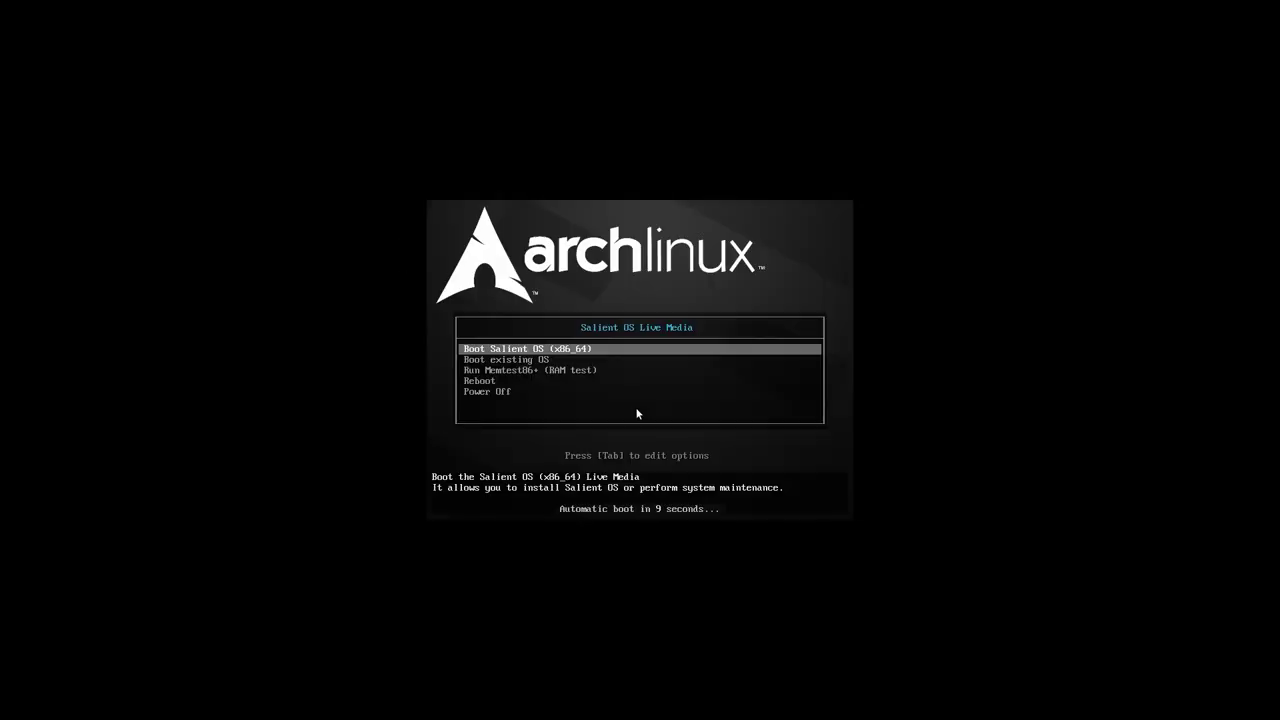
- Halt the boot countdown and move through the Live Media boot entries
key("Down")
key("Down")
key("Down")
key("Down")
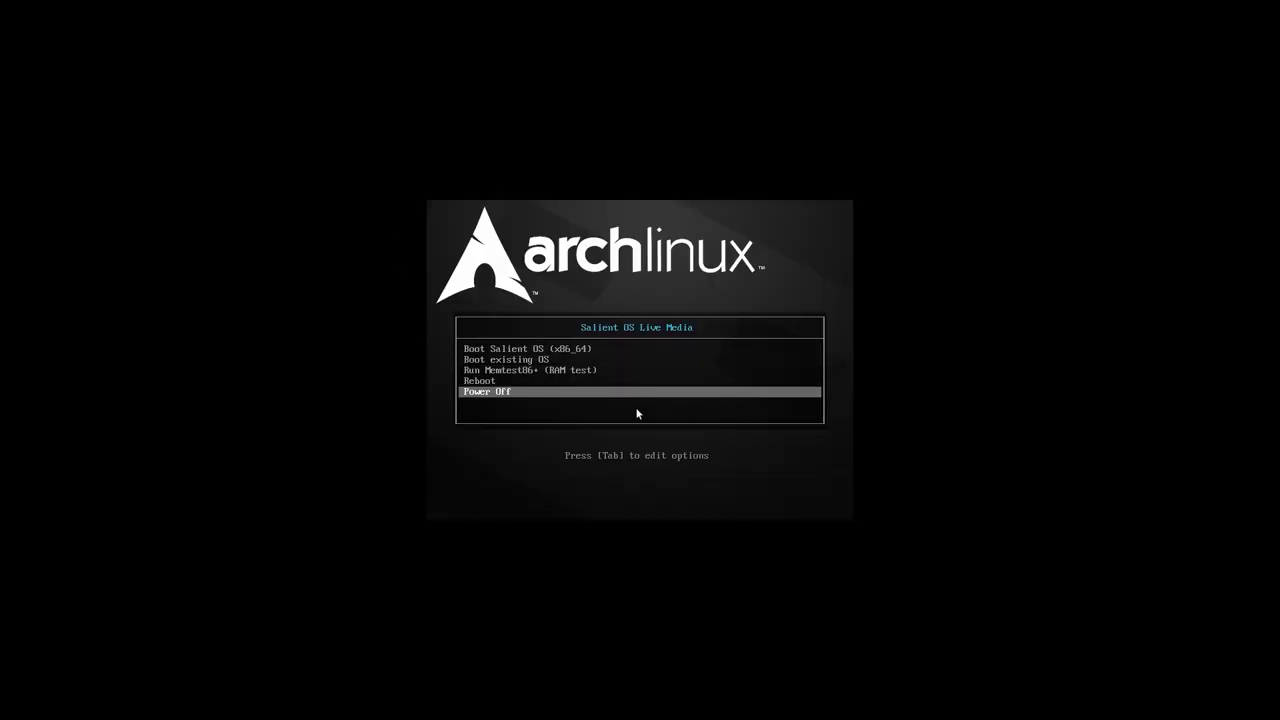
key("Up")
key("Up")
key("Up")
key("Up")
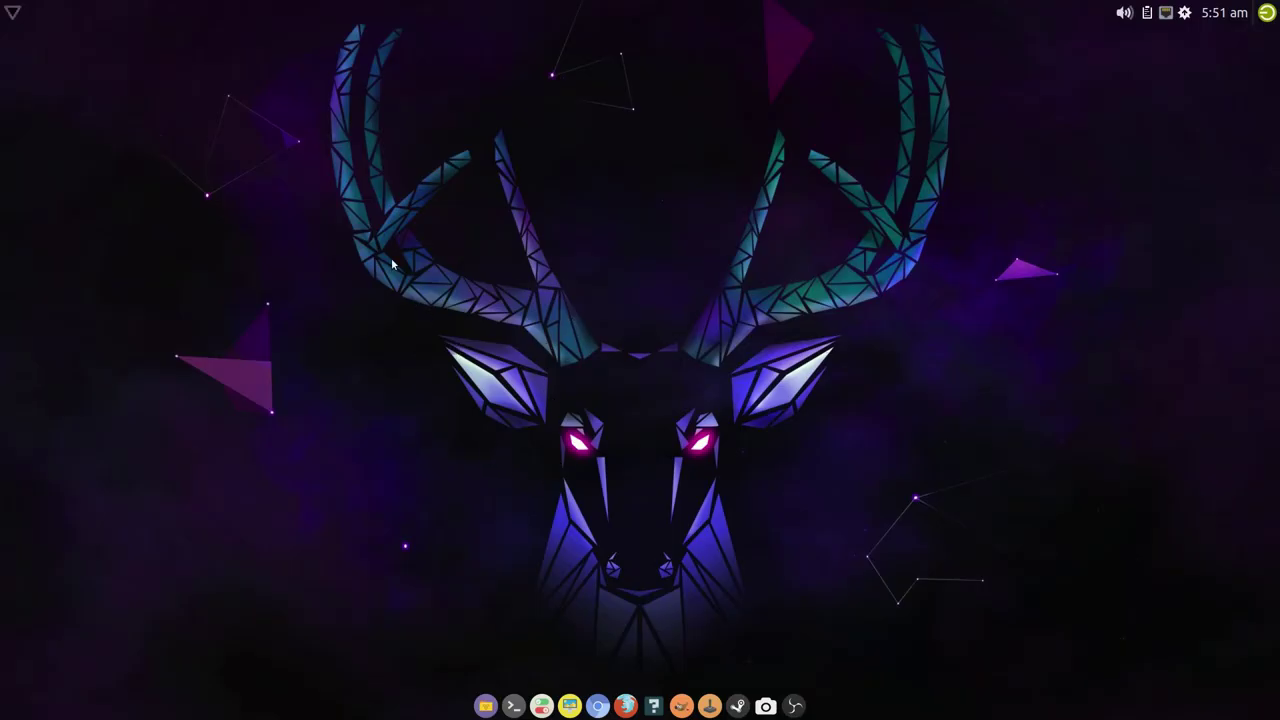
- Launch GParted from the desktop menu and look over the /dev/sda partitions
right_click(386, 272)
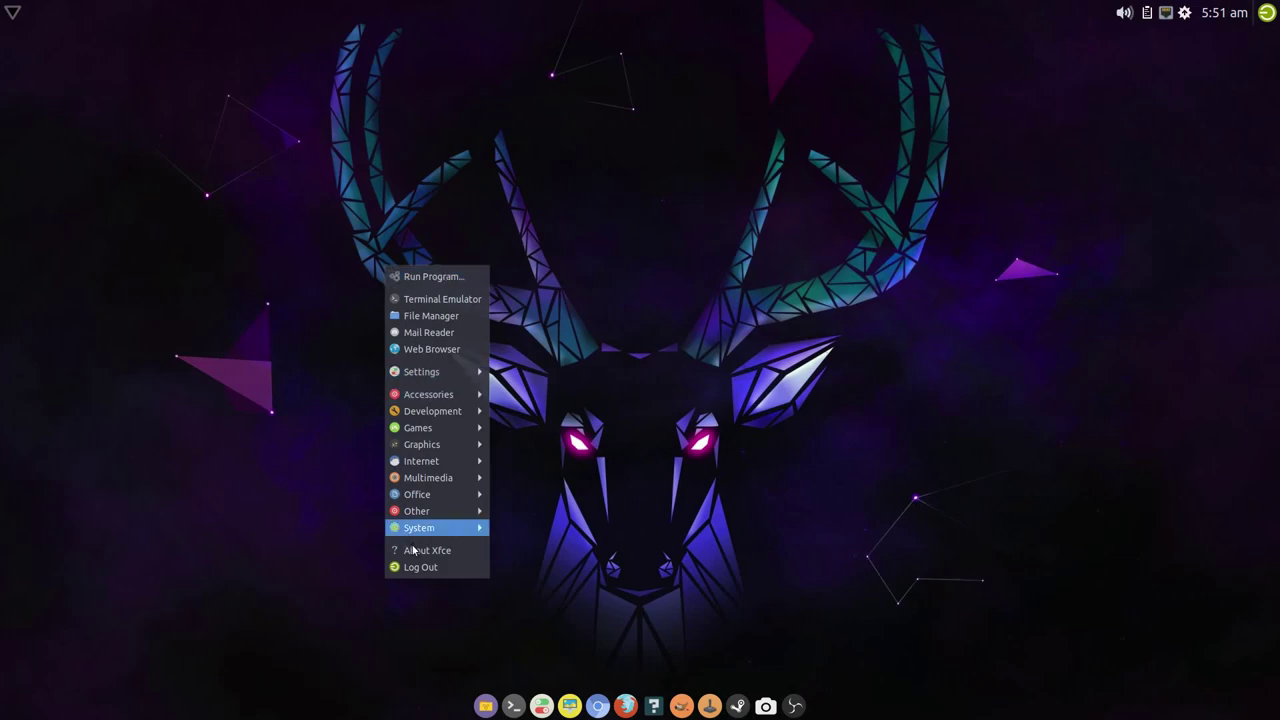
mouse_move(430, 528)
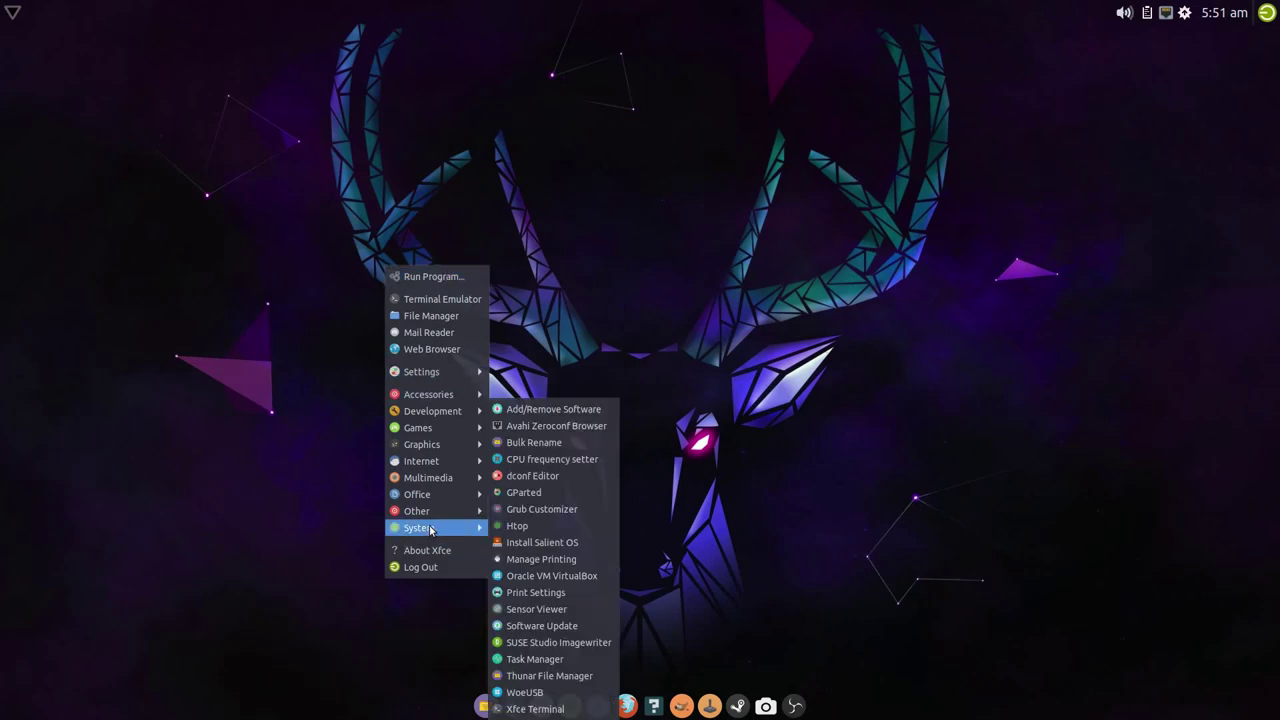
left_click(580, 493)
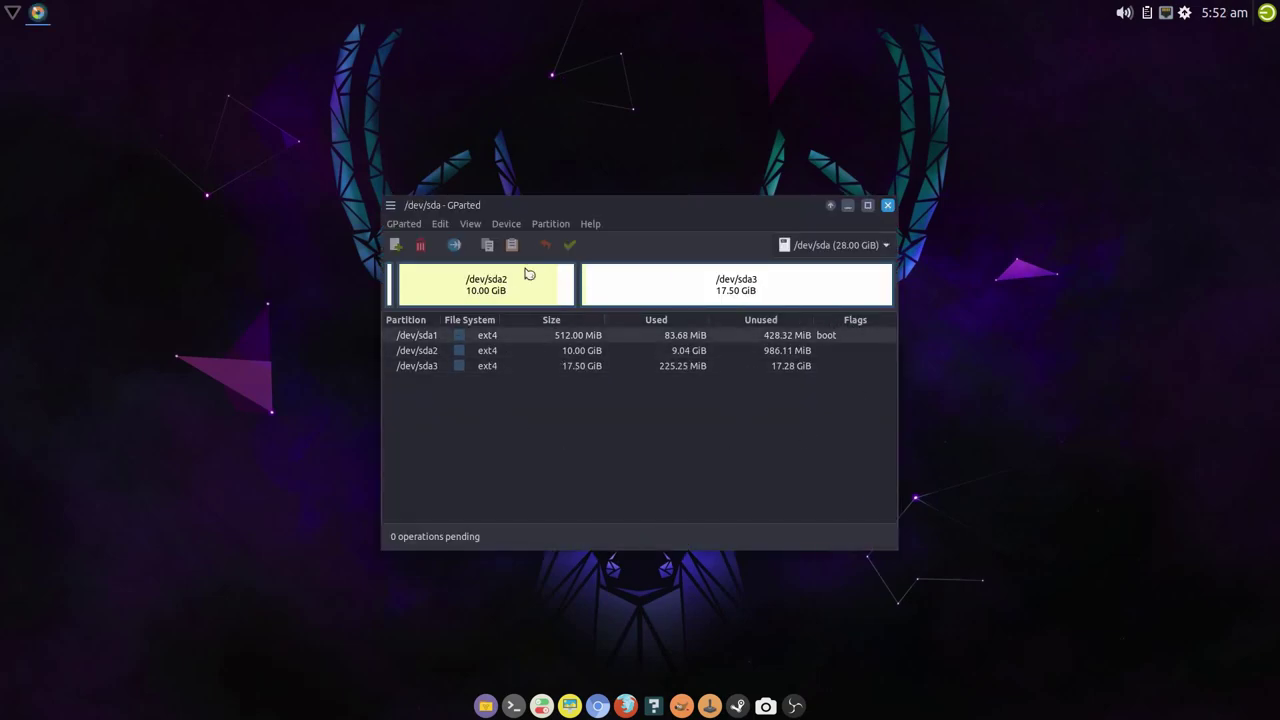
left_click(569, 366)
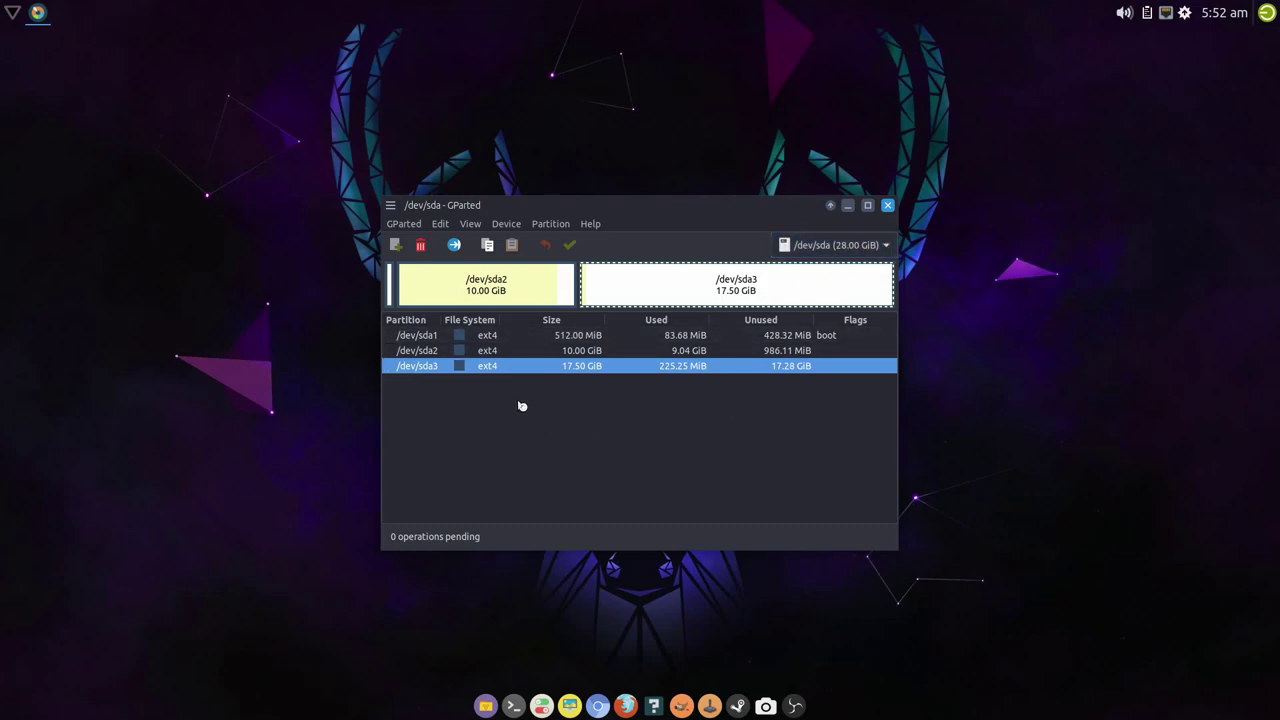
left_click(555, 340)
left_click(580, 353)
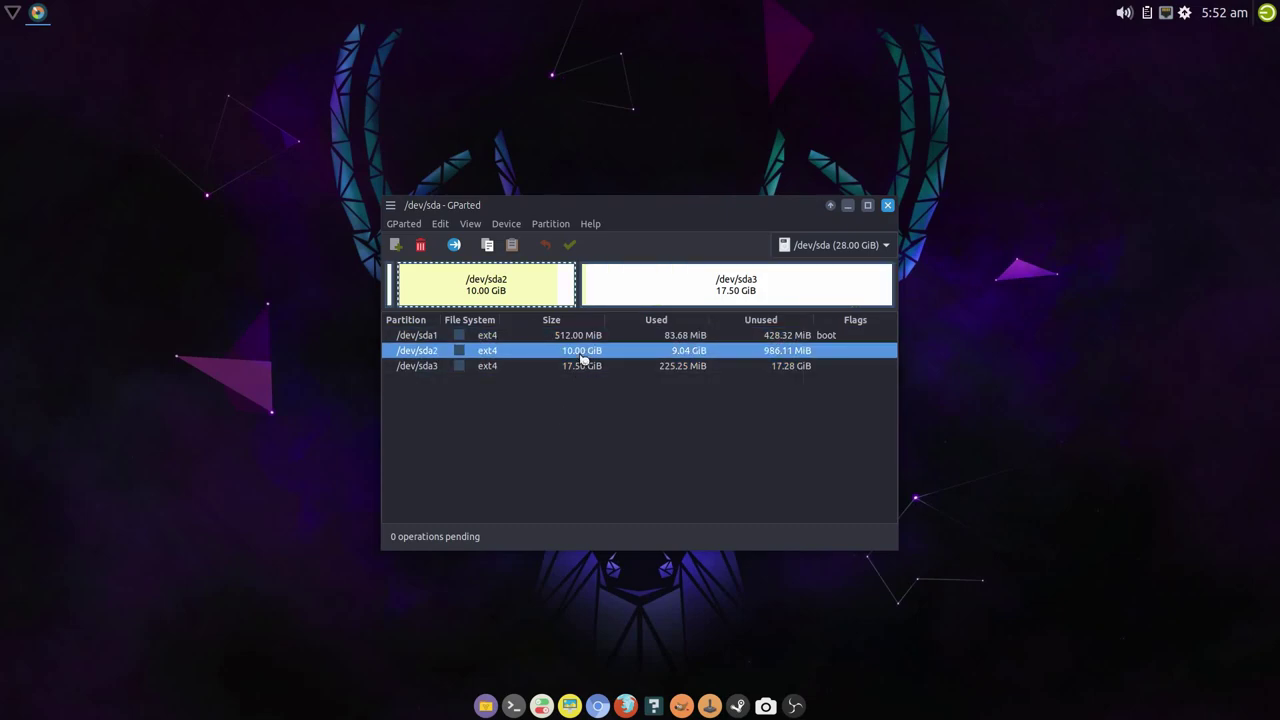
left_click(585, 366)
left_click(587, 336)
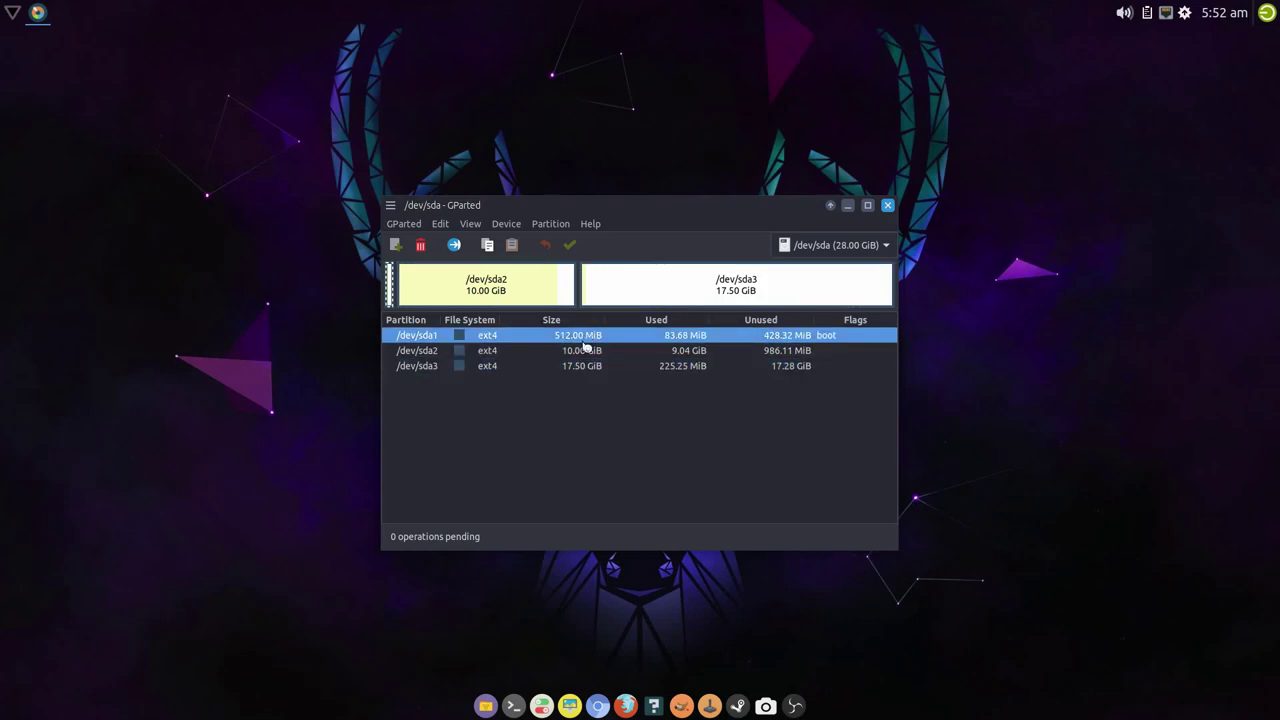
- Delete /dev/sda1, /dev/sda2 and /dev/sda3 and apply the deletions to the disk
left_click(421, 246)
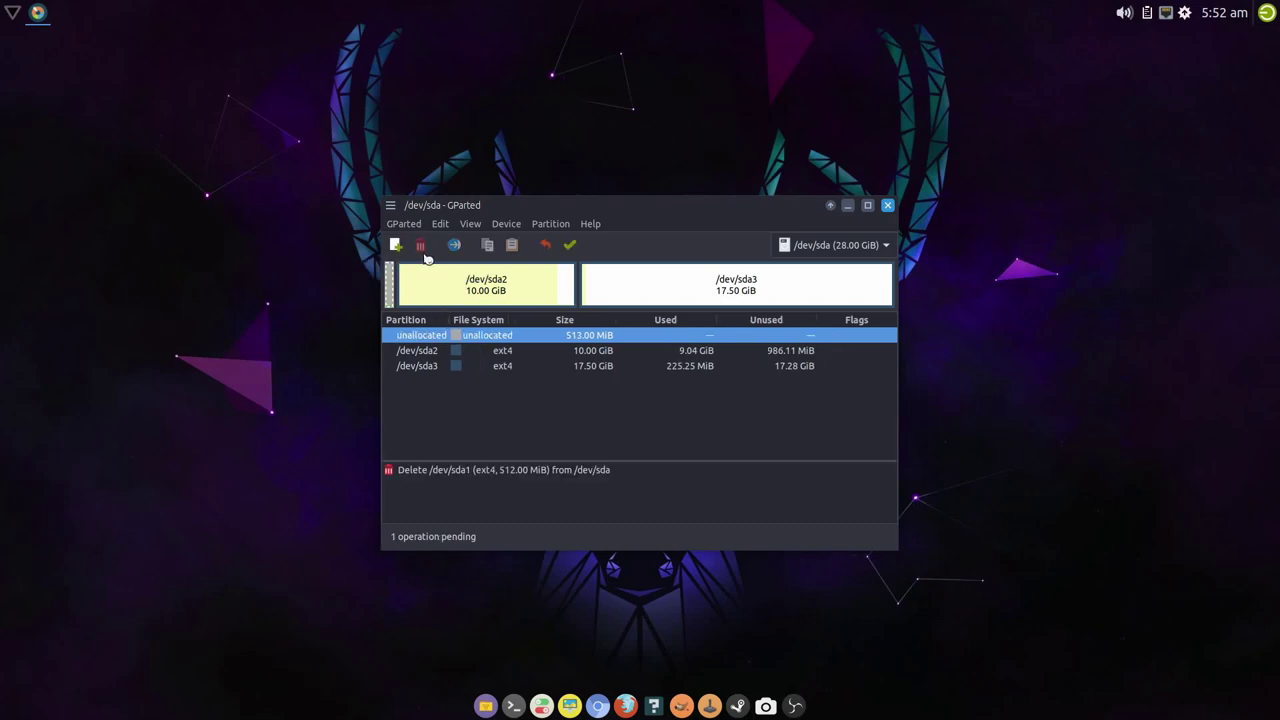
left_click(568, 351)
left_click(421, 246)
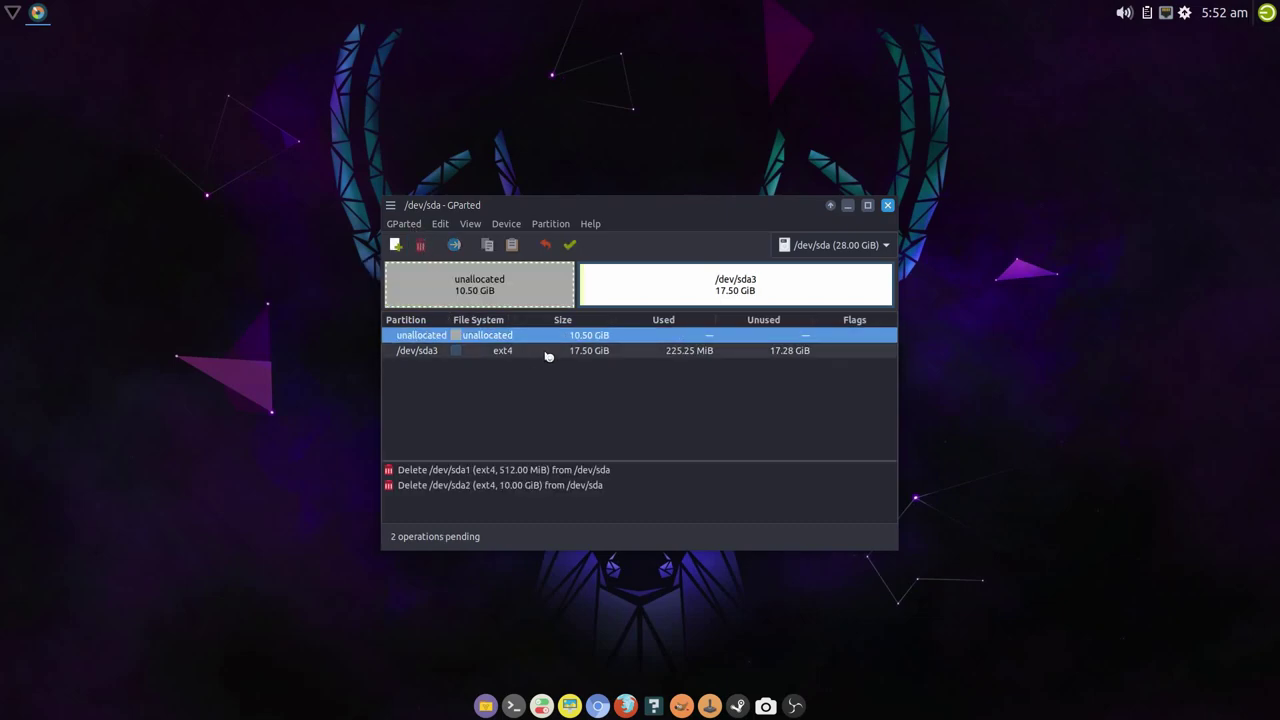
left_click(556, 351)
left_click(423, 246)
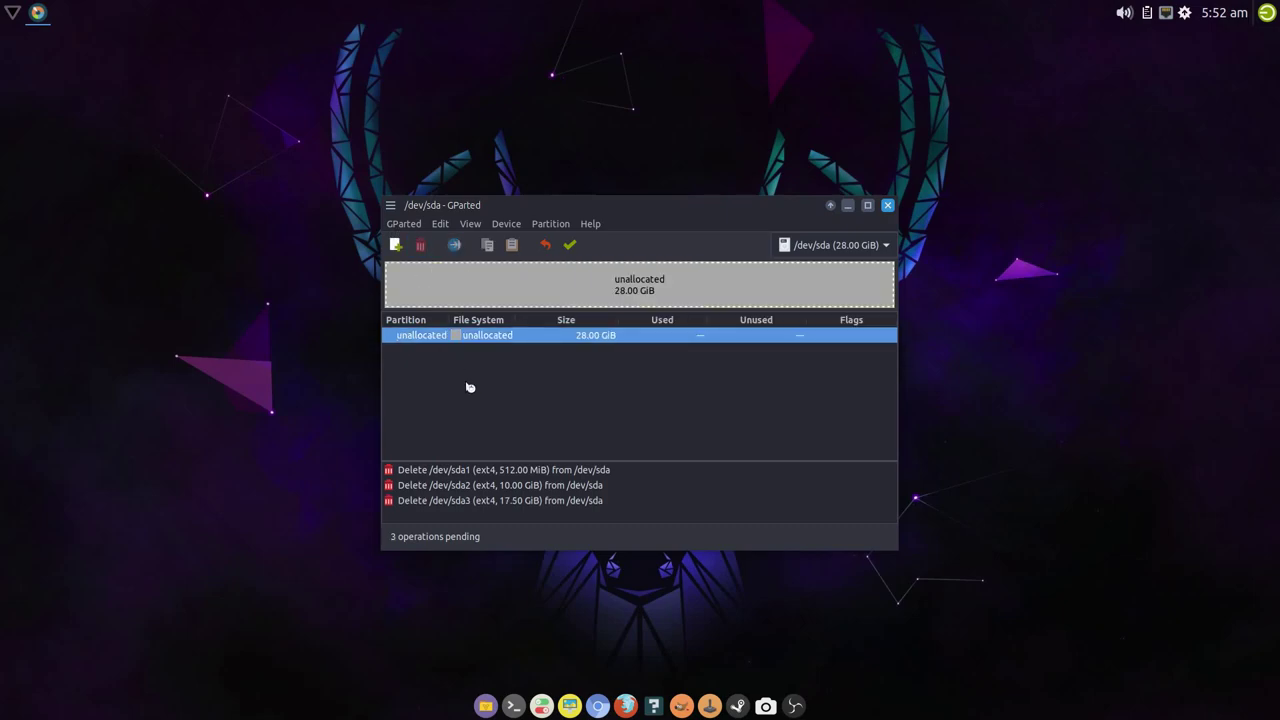
left_click(569, 245)
left_click(738, 434)
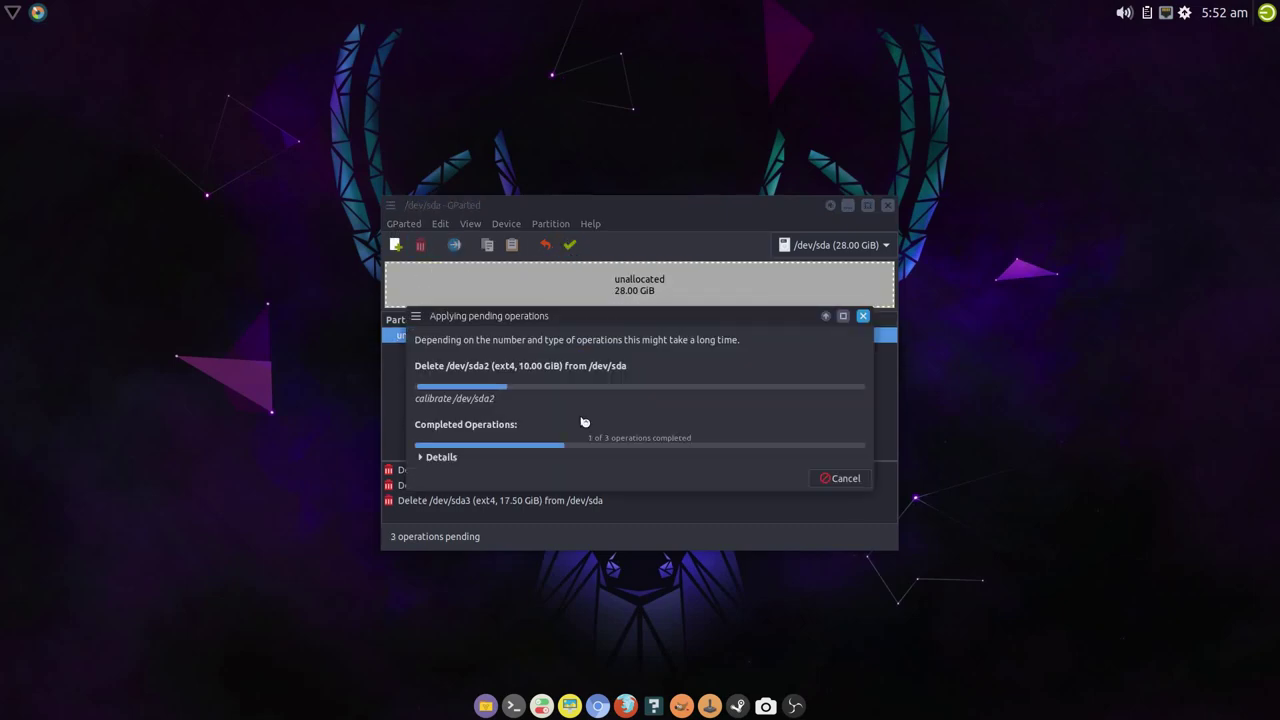
left_click(840, 478)
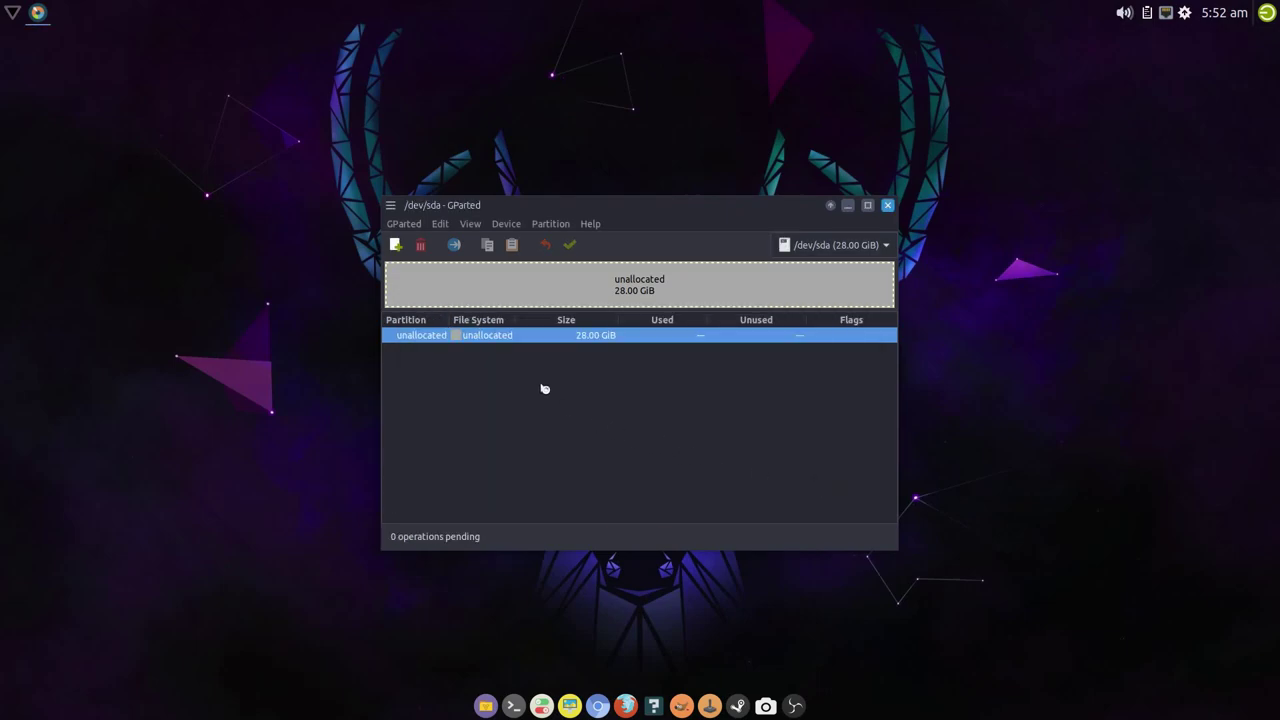
- Create a 512 MiB ext4 partition at the start of the unallocated space
right_click(503, 337)
left_click(527, 344)
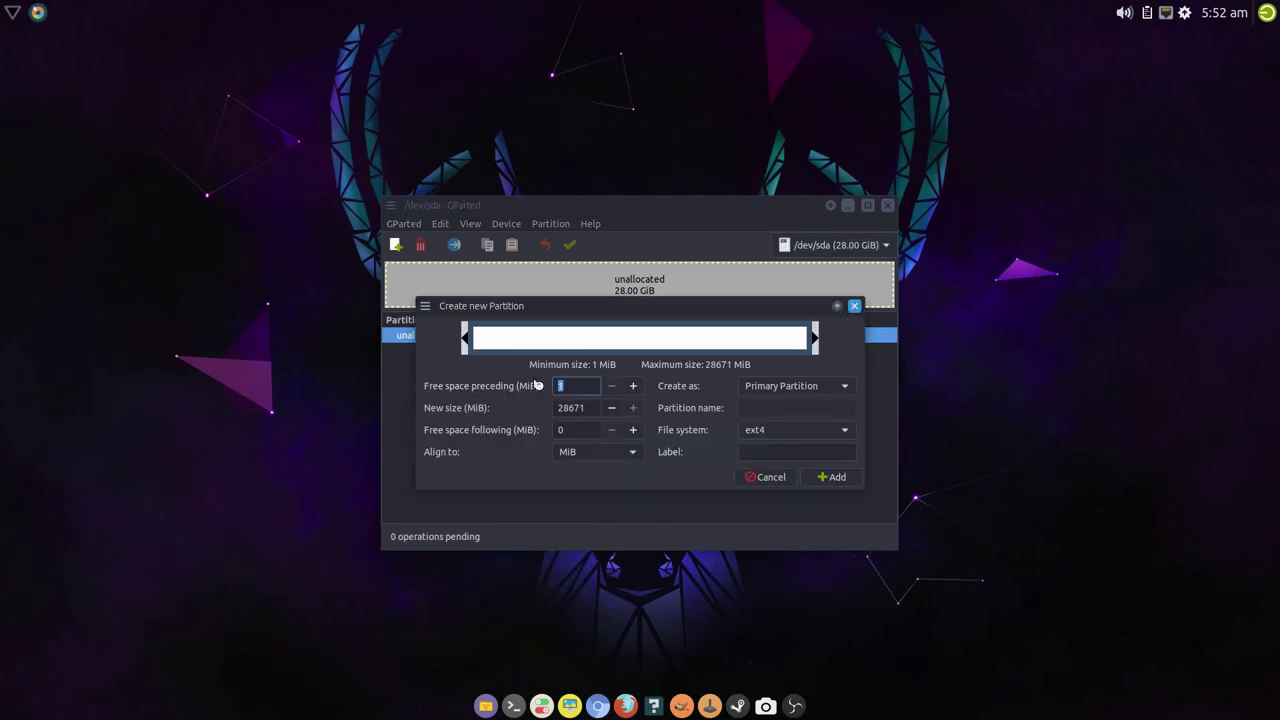
key("Tab")
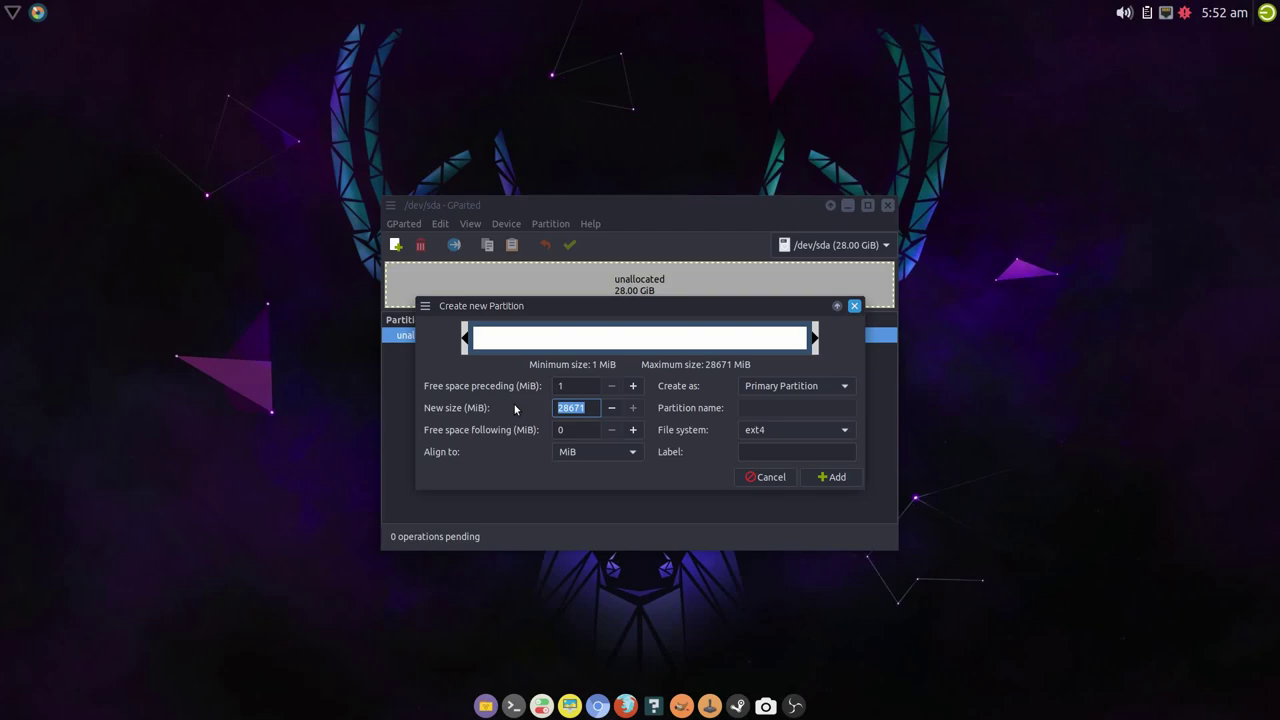
type("512")
key("Tab")
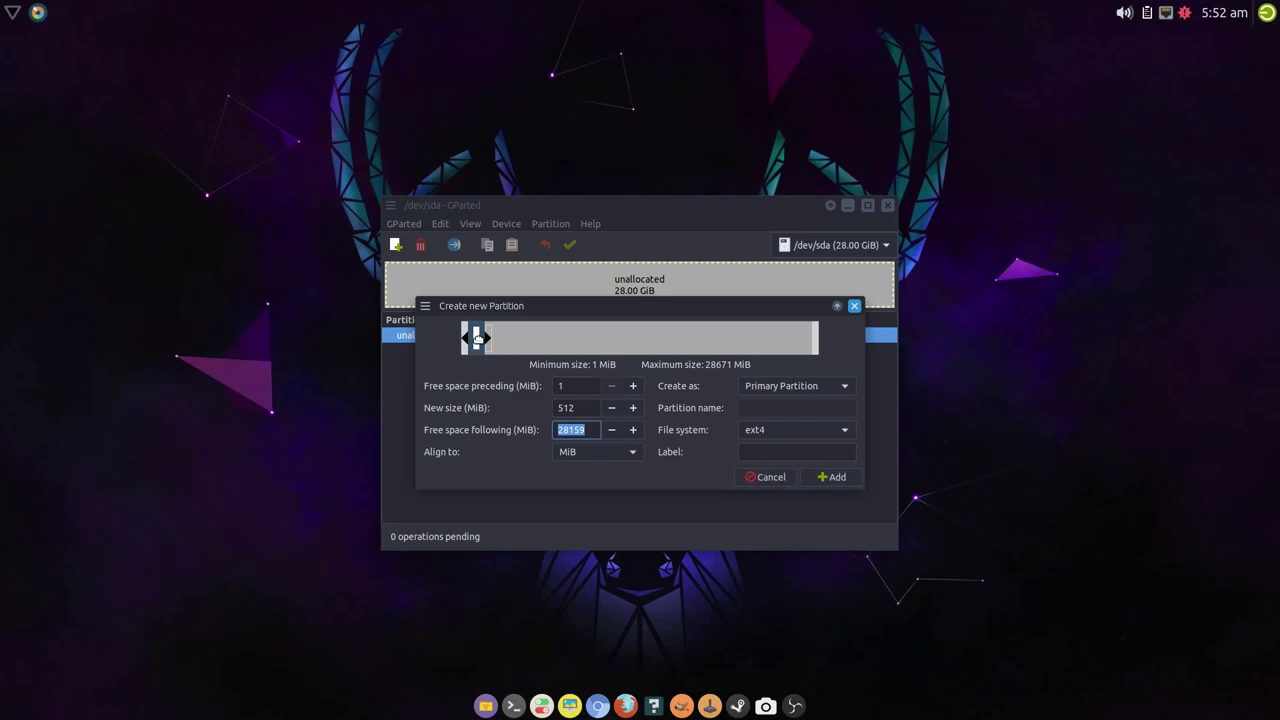
left_click(832, 477)
- Add a second ext4 partition of 10240 MiB (10 GiB)
right_click(533, 350)
left_click(557, 360)
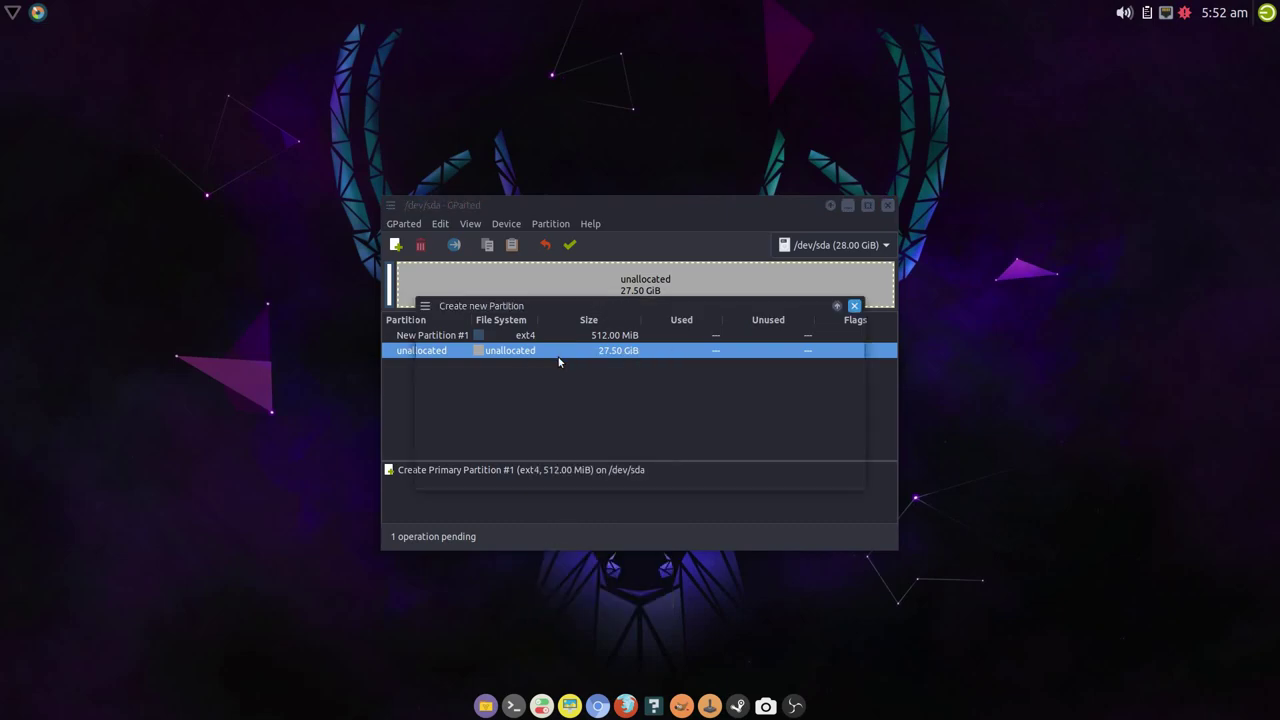
key("Tab")
type("1")
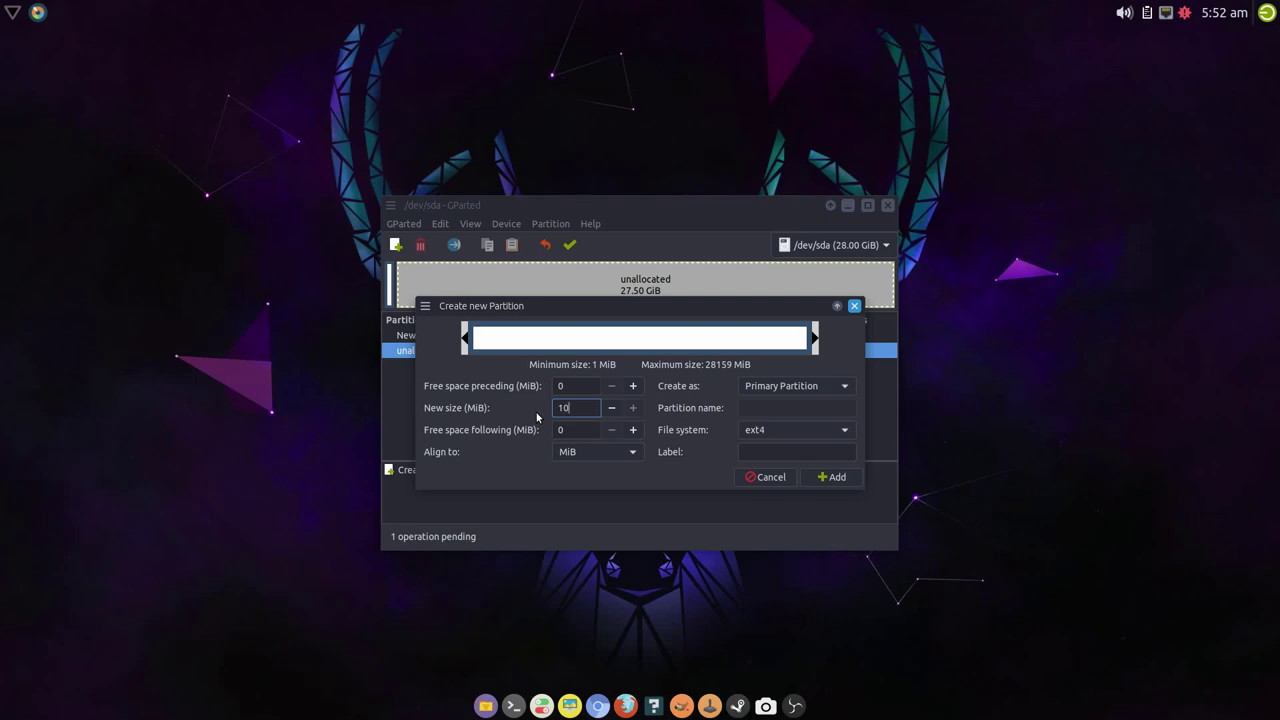
type("024")
key("BackSpace")
type("0")
left_click(832, 477)
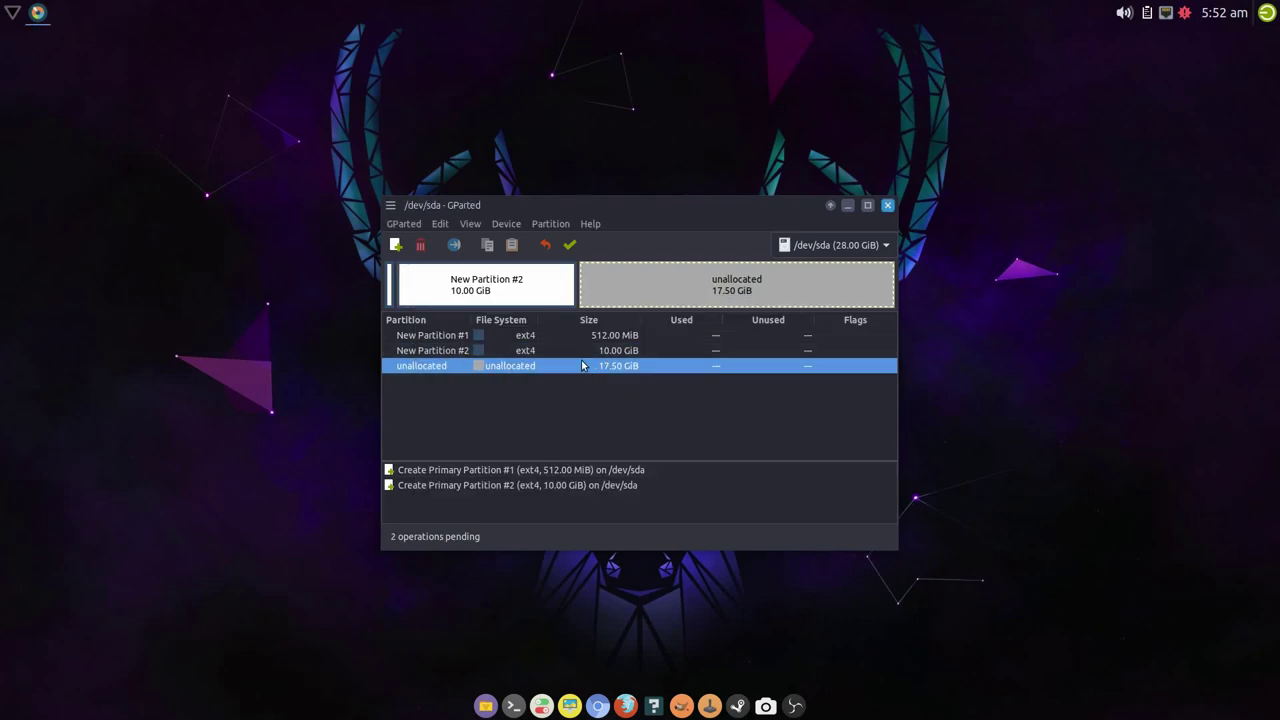
- Add a third partition filling the remaining 17.5 GiB and apply all three partitions
right_click(578, 368)
left_click(592, 376)
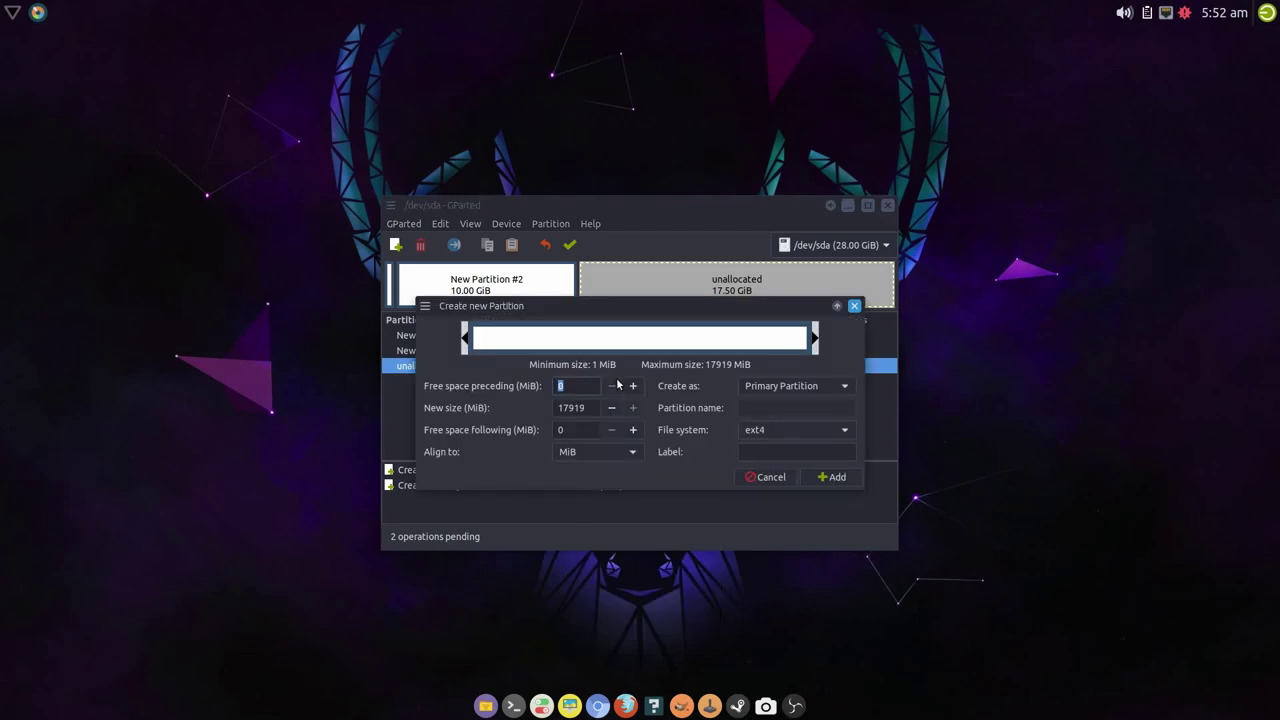
left_click(818, 478)
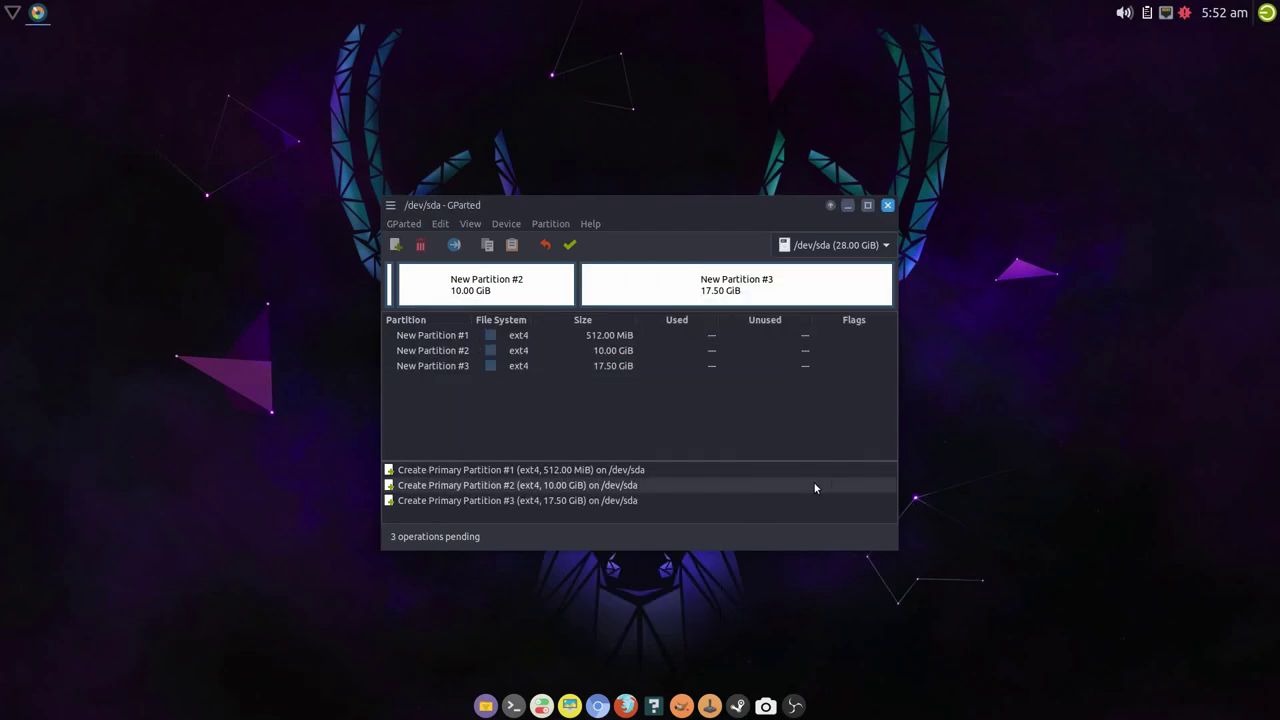
left_click(572, 337)
right_click(572, 340)
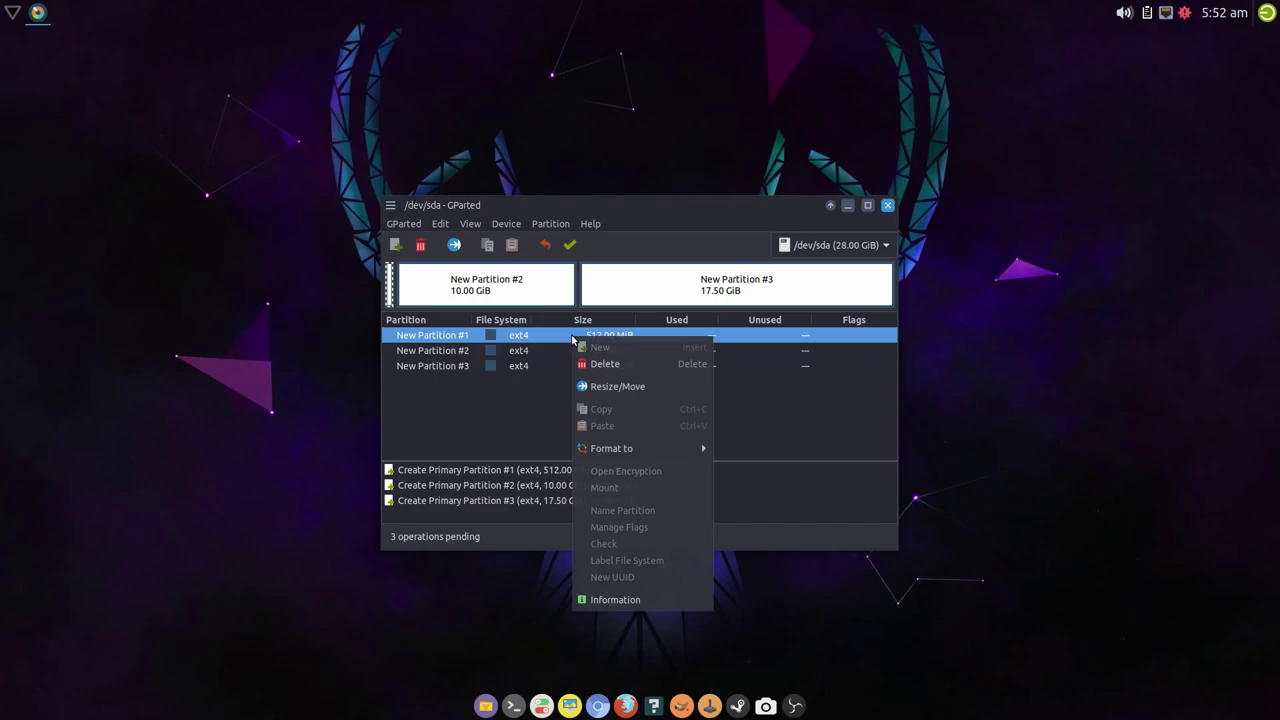
left_click(661, 245)
left_click(569, 245)
left_click(745, 437)
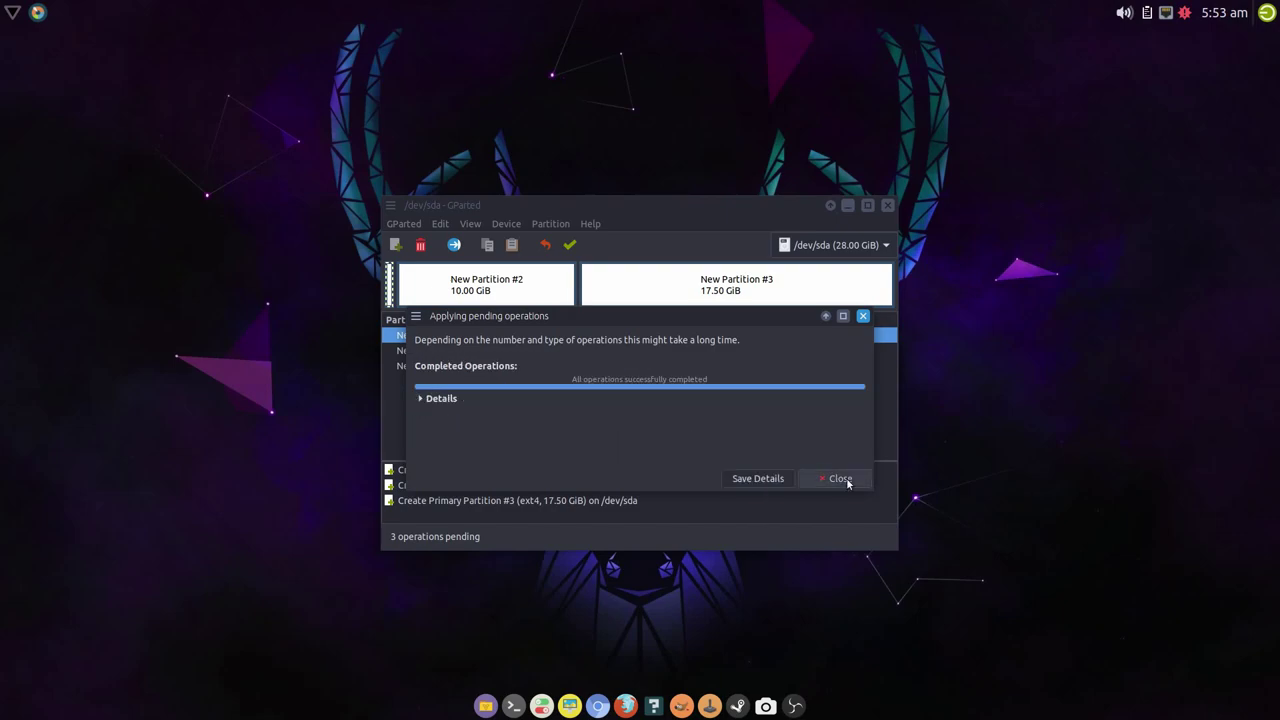
left_click(836, 478)
- Turn on the boot flag for /dev/sda1
right_click(569, 342)
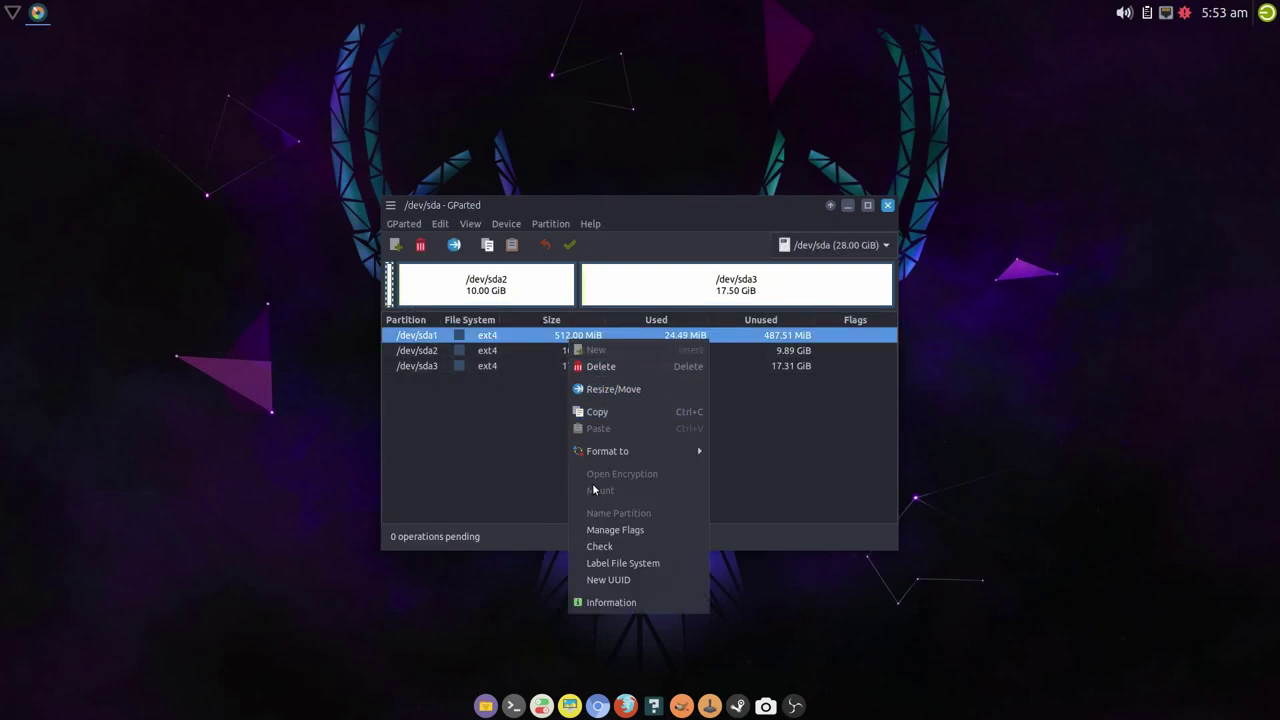
left_click(595, 530)
left_click(550, 412)
left_click(716, 567)
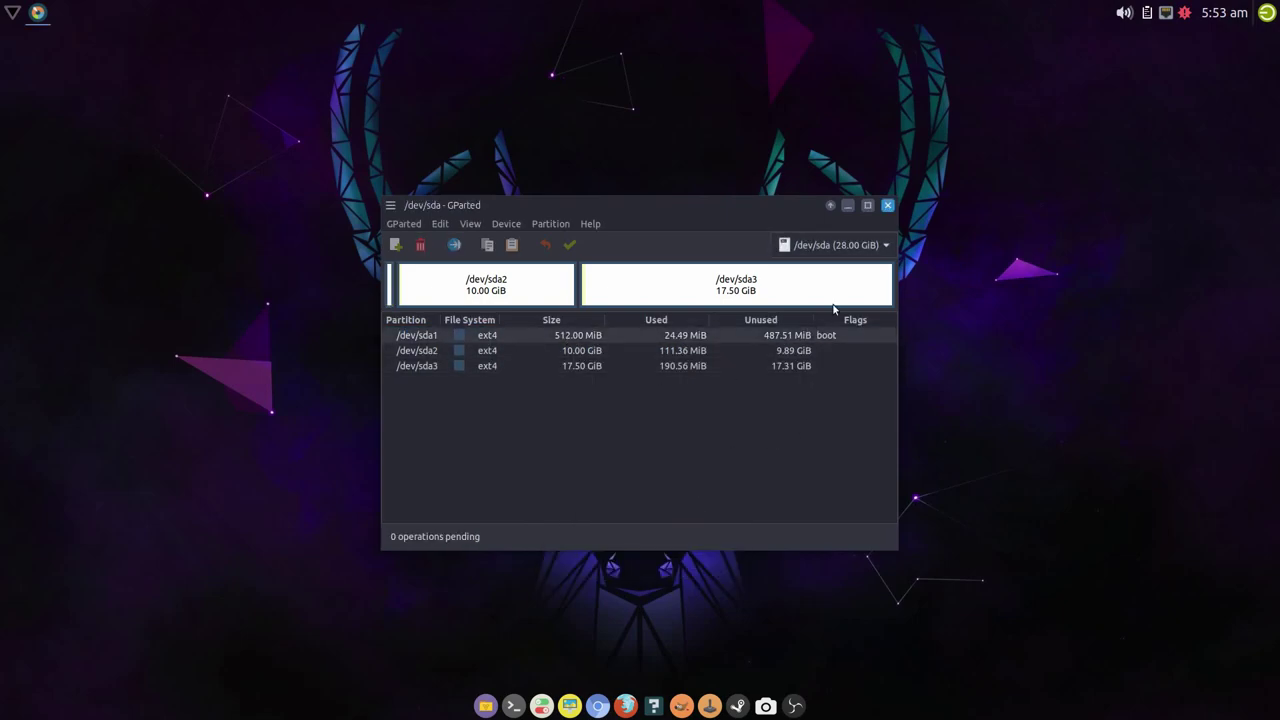
- Close GParted and launch the Salient OS installer from the desktop menu
left_click(887, 205)
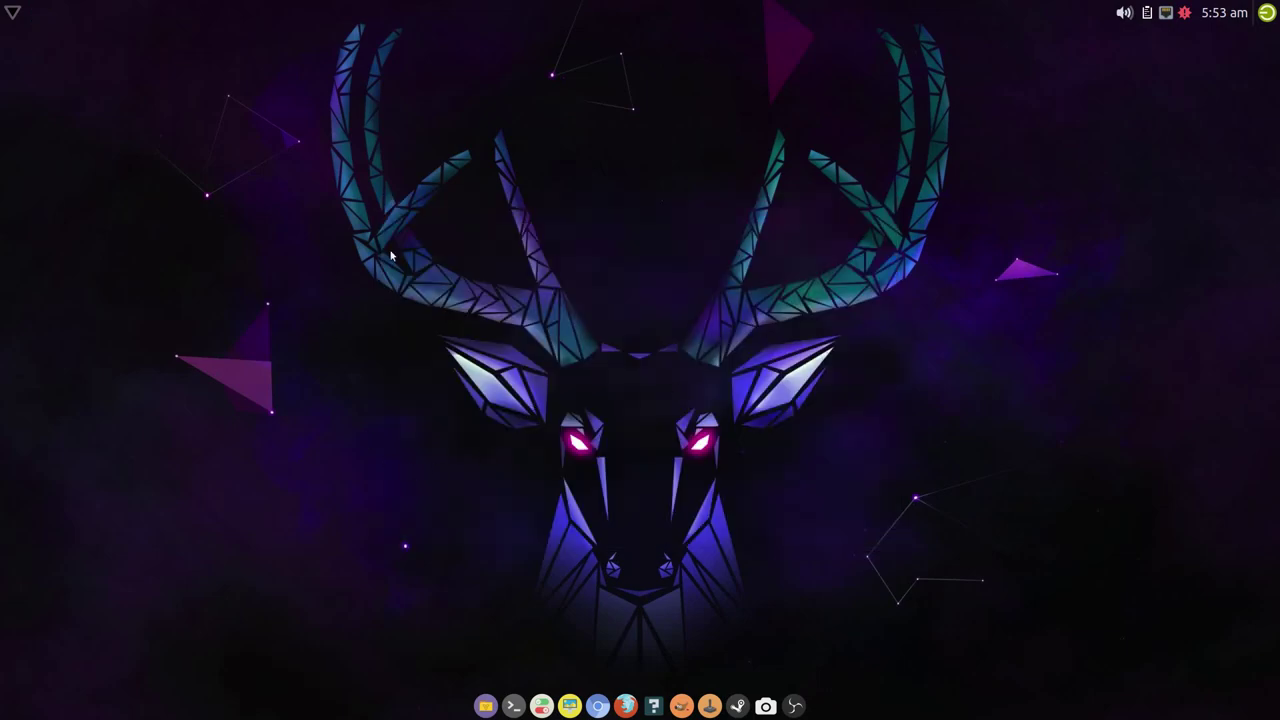
right_click(385, 287)
mouse_move(430, 544)
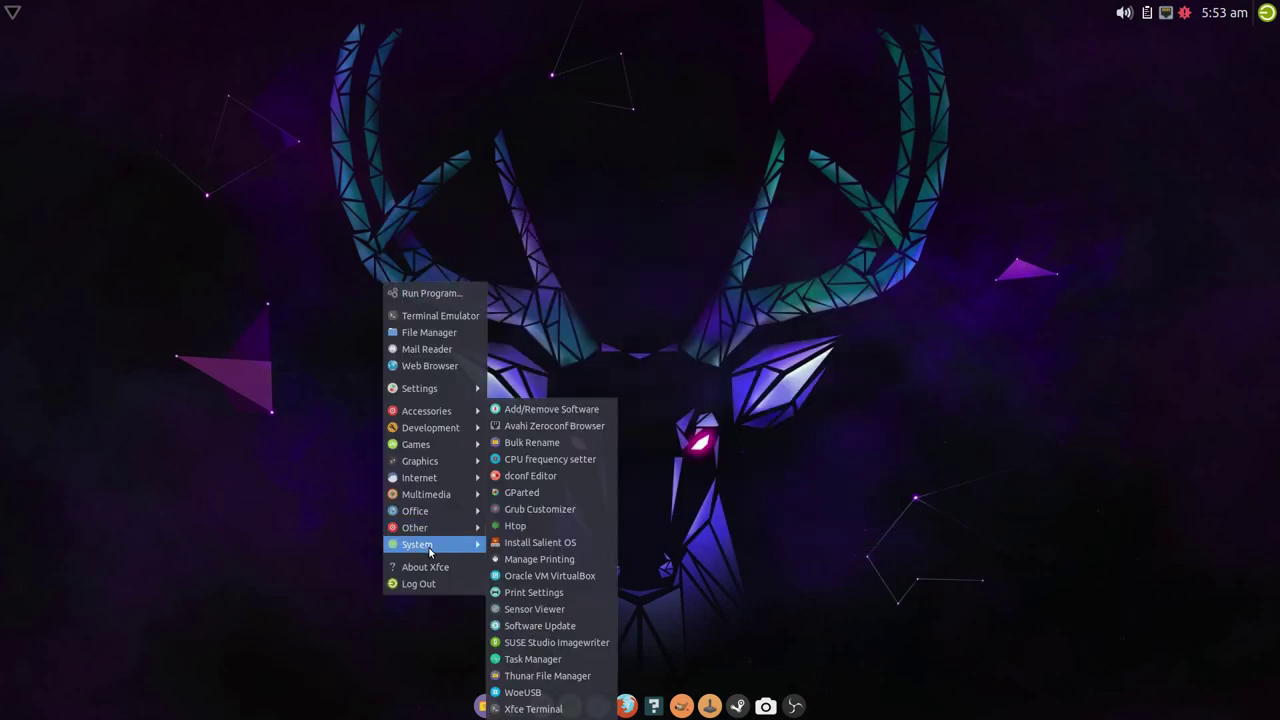
left_click(540, 542)
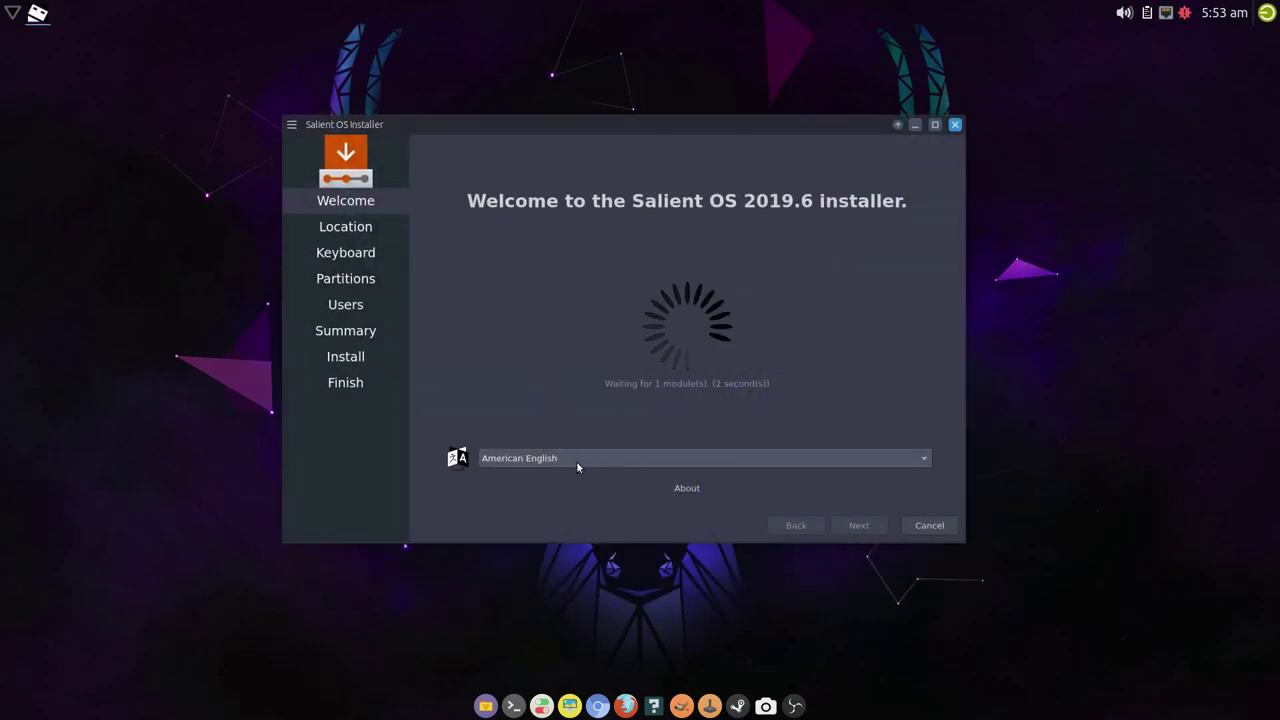
- Choose British English (United Kingdom) and advance to manual partitioning
left_click(576, 461)
left_click(590, 131)
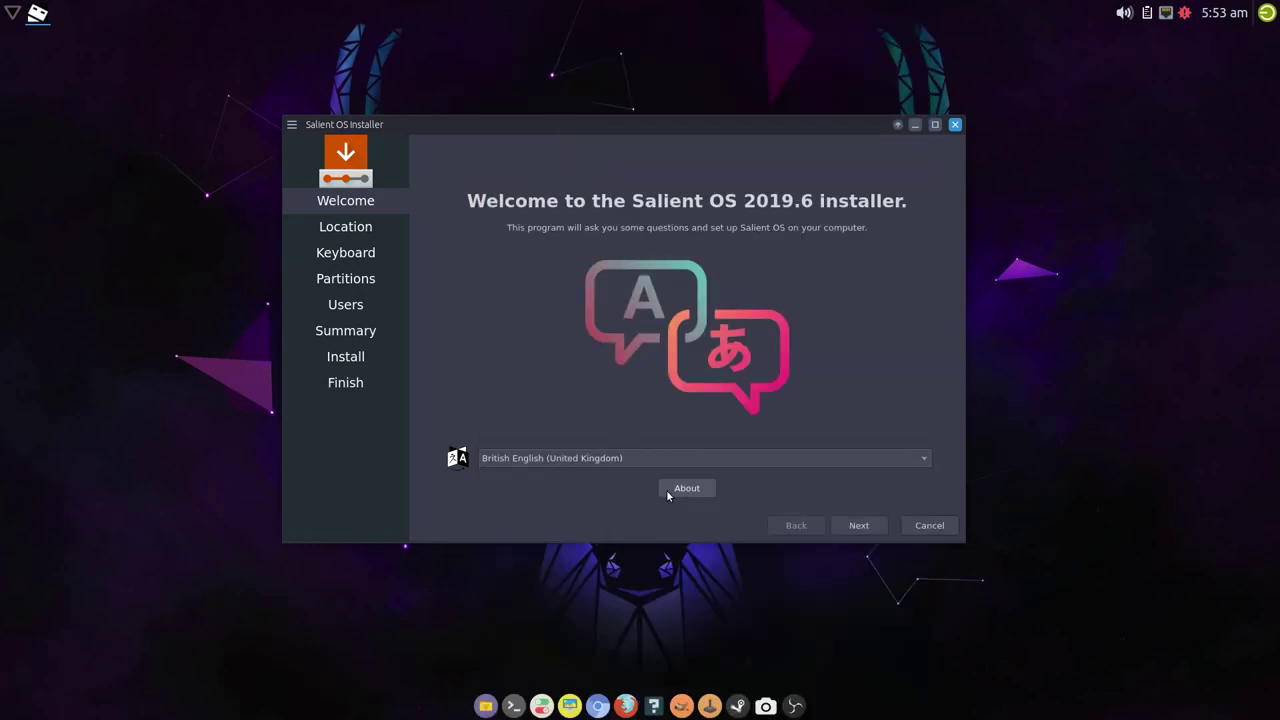
left_click(882, 522)
left_click(880, 523)
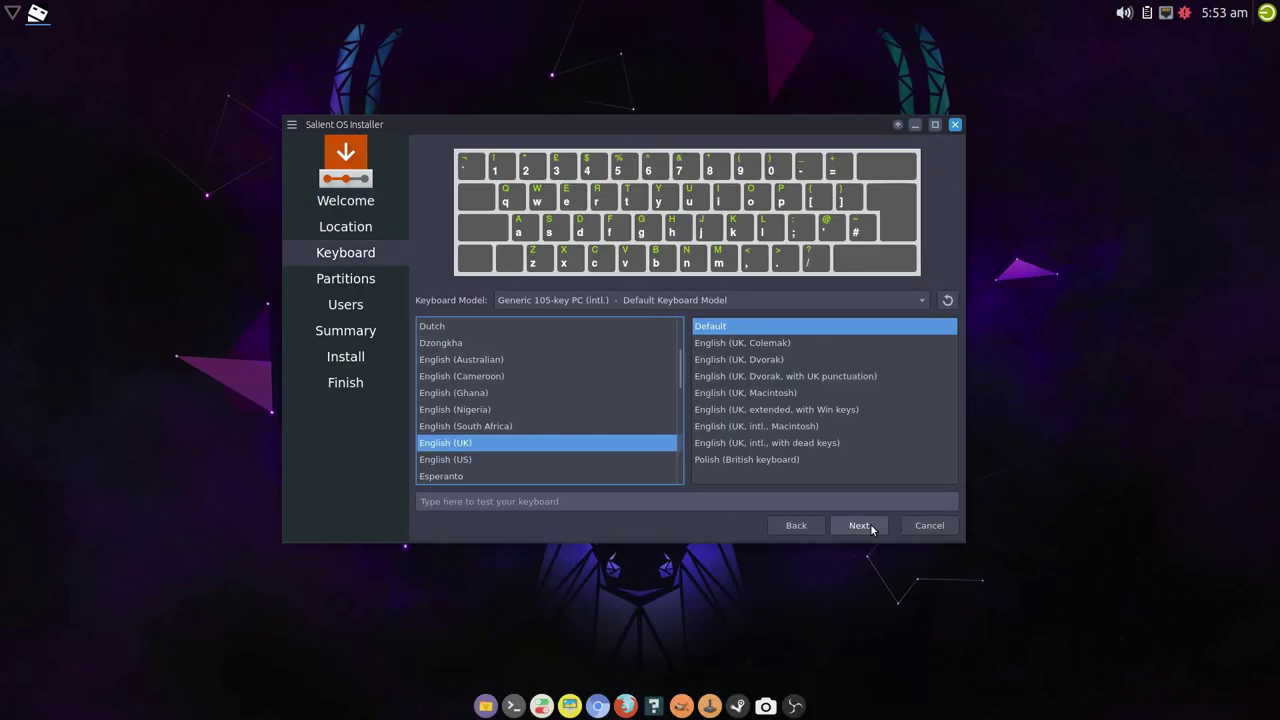
left_click(880, 523)
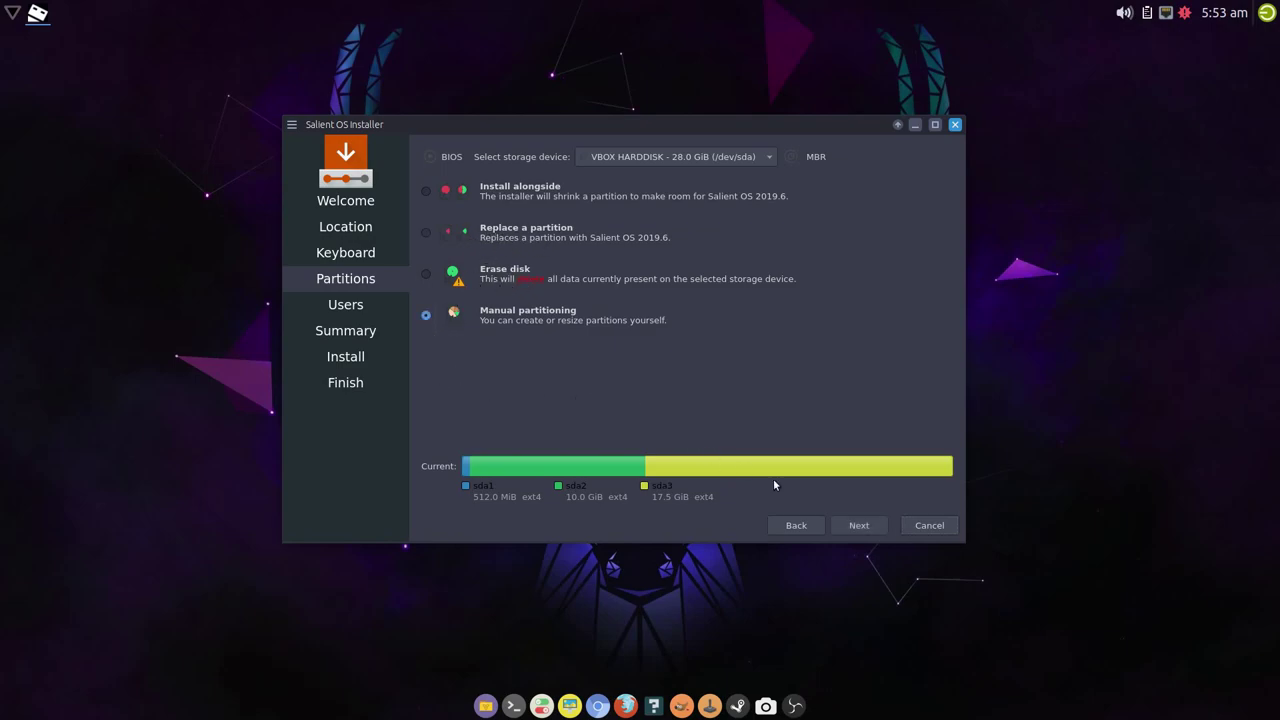
left_click(857, 525)
- Set /dev/sda1 to mount at /boot
left_click(575, 259)
left_click(844, 435)
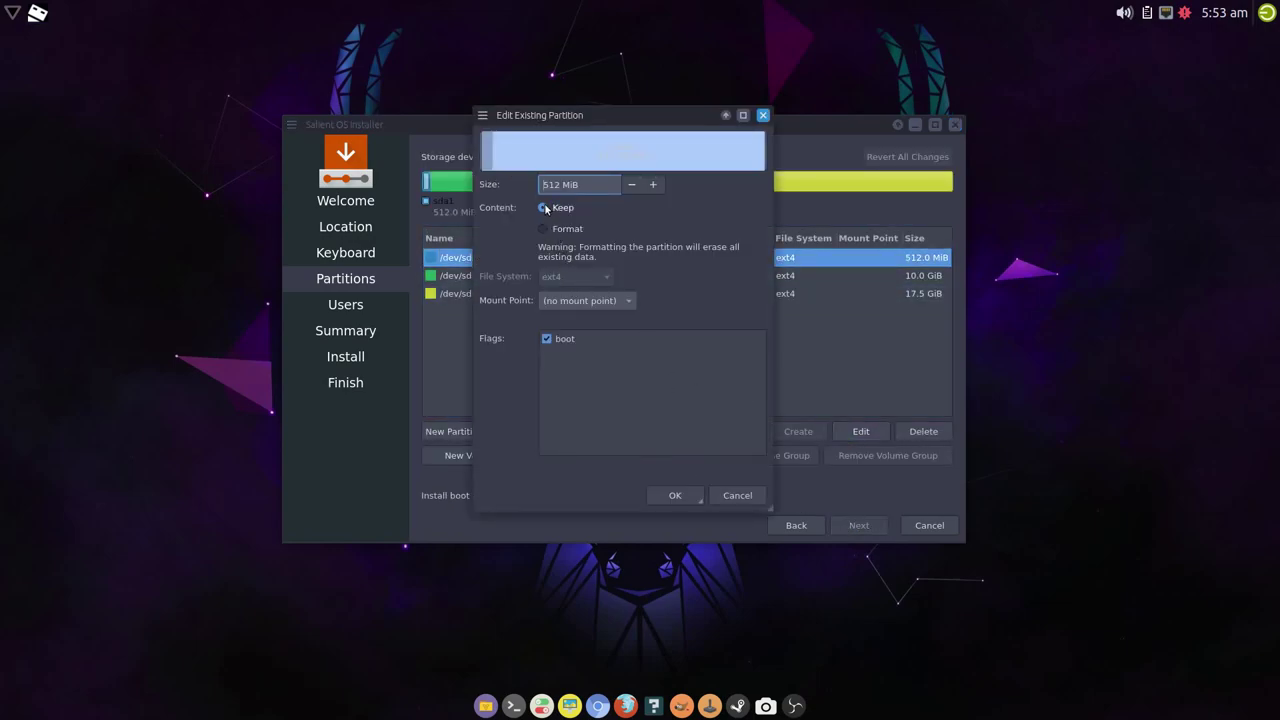
left_click(624, 303)
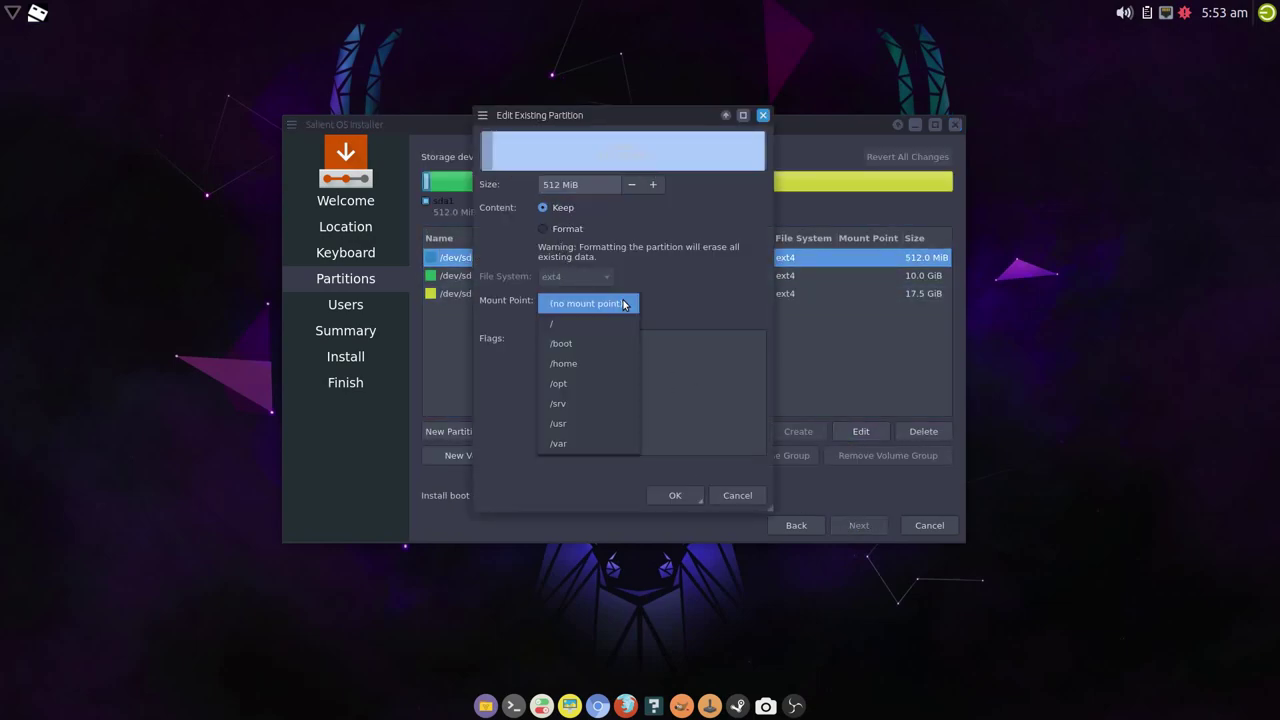
left_click(576, 345)
left_click(675, 495)
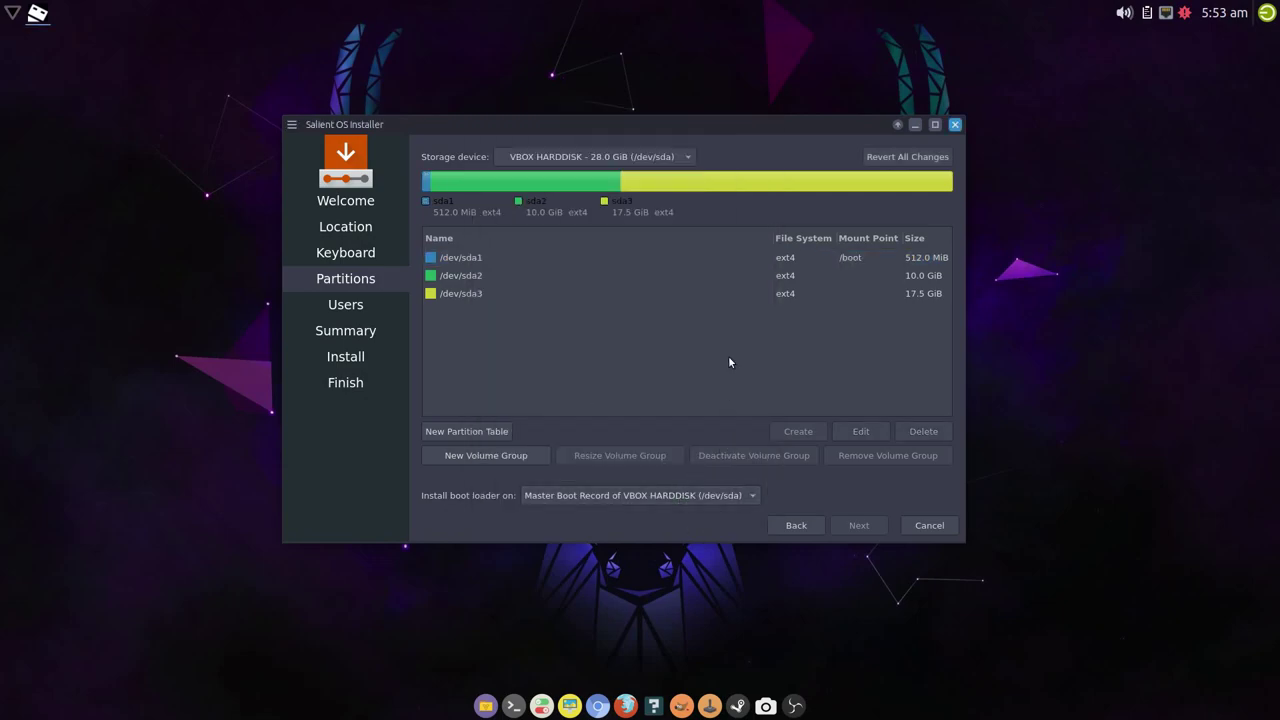
- Mount /dev/sda2 as root / and /dev/sda3 at /home
left_click(745, 283)
left_click(860, 431)
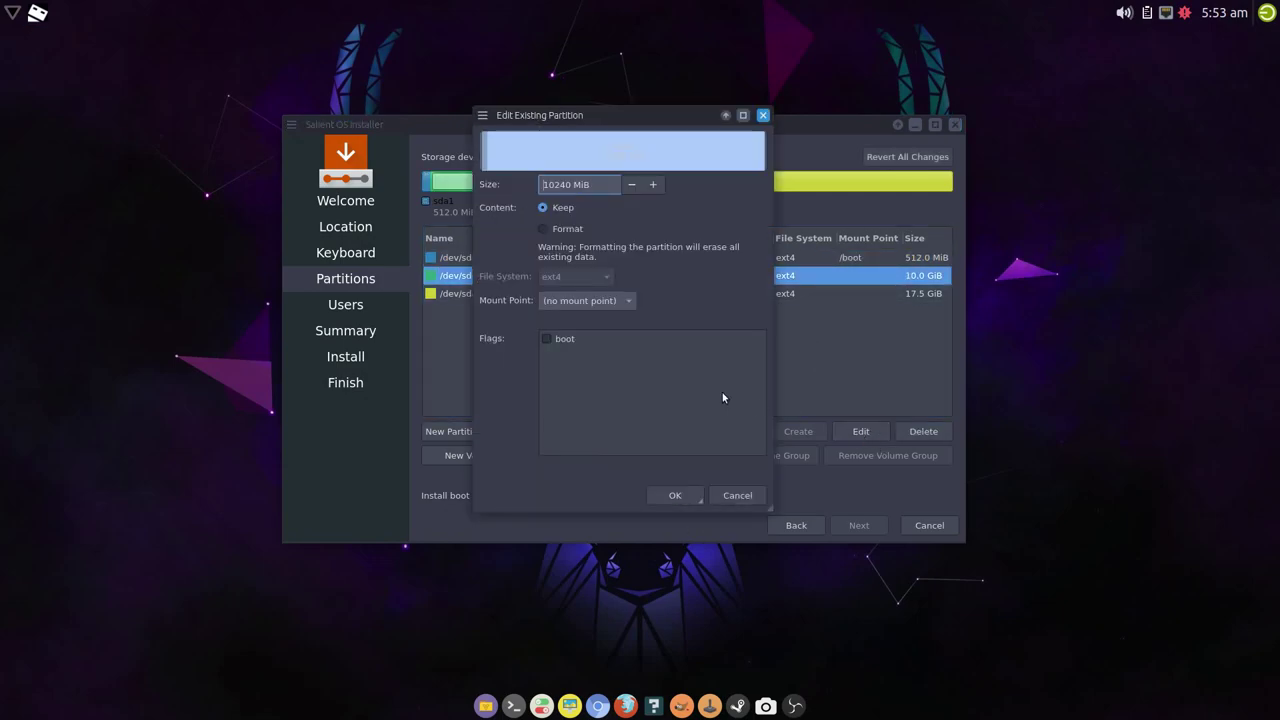
left_click(630, 300)
left_click(584, 323)
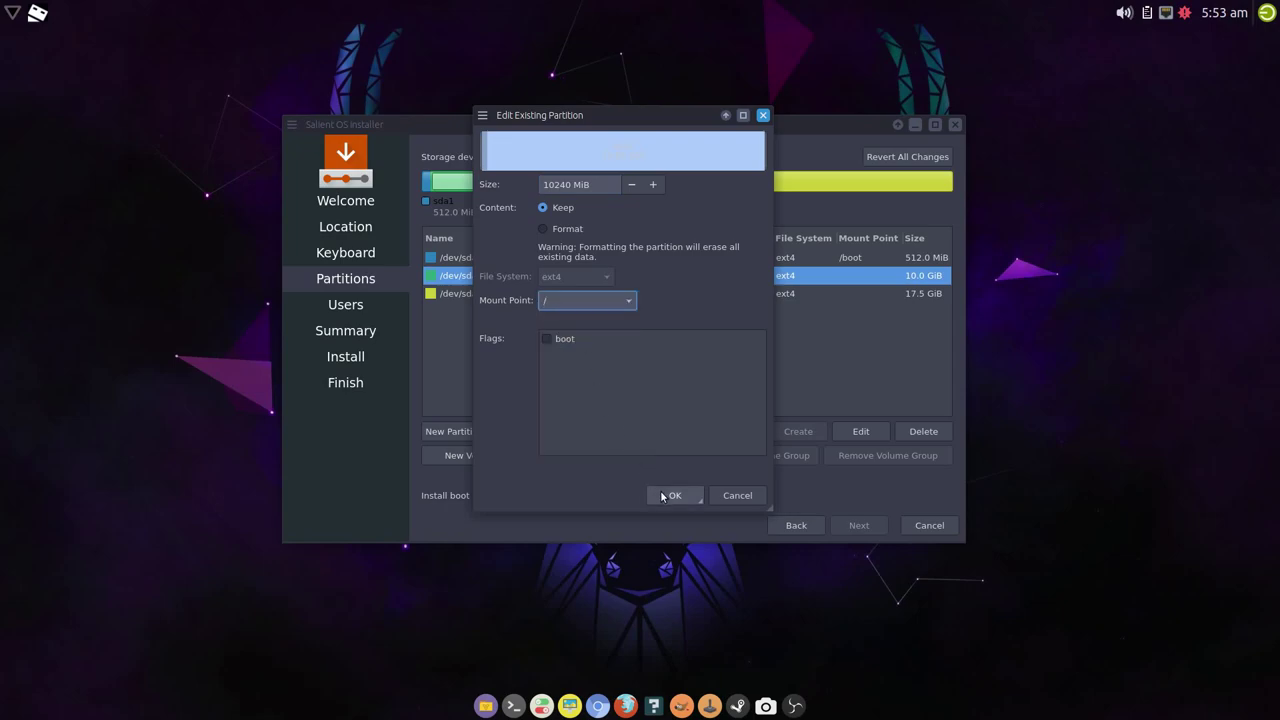
left_click(675, 495)
left_click(712, 294)
left_click(860, 431)
left_click(628, 300)
left_click(597, 368)
left_click(675, 495)
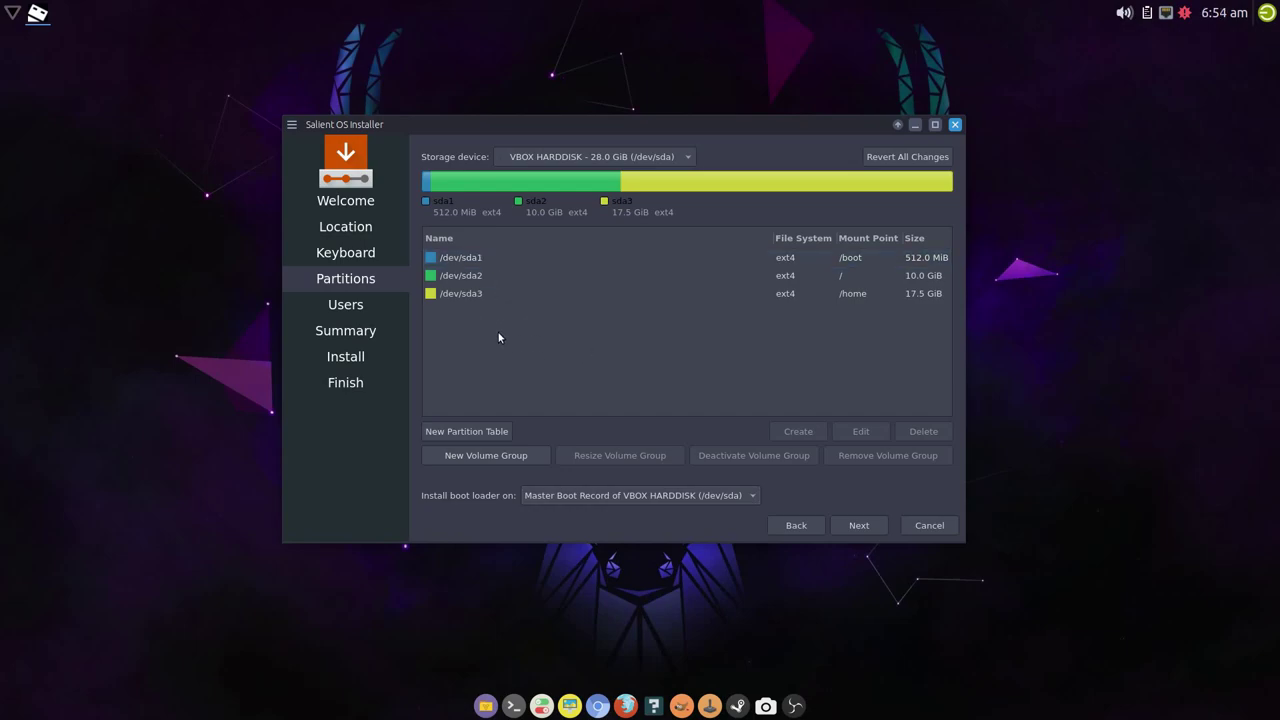
- Switch to erasing the whole disk and try the swap and hibernation swap options
left_click(811, 527)
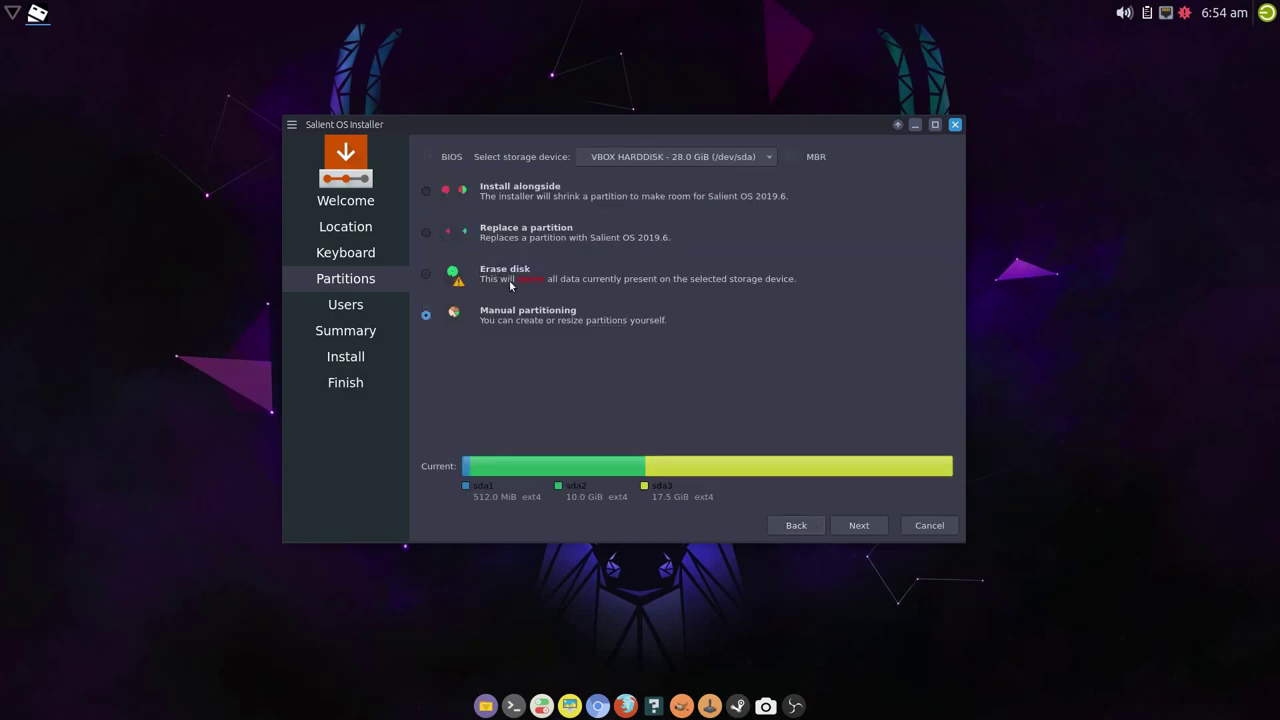
left_click(507, 273)
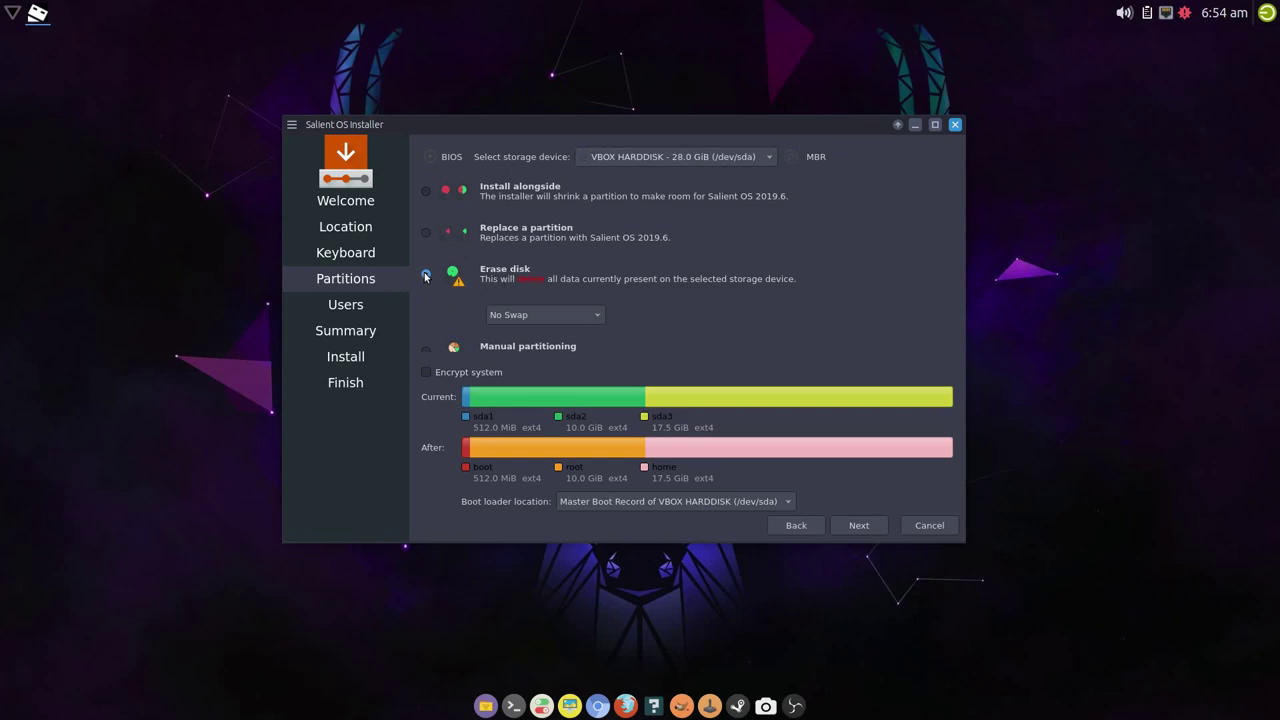
left_click(548, 314)
left_click(585, 338)
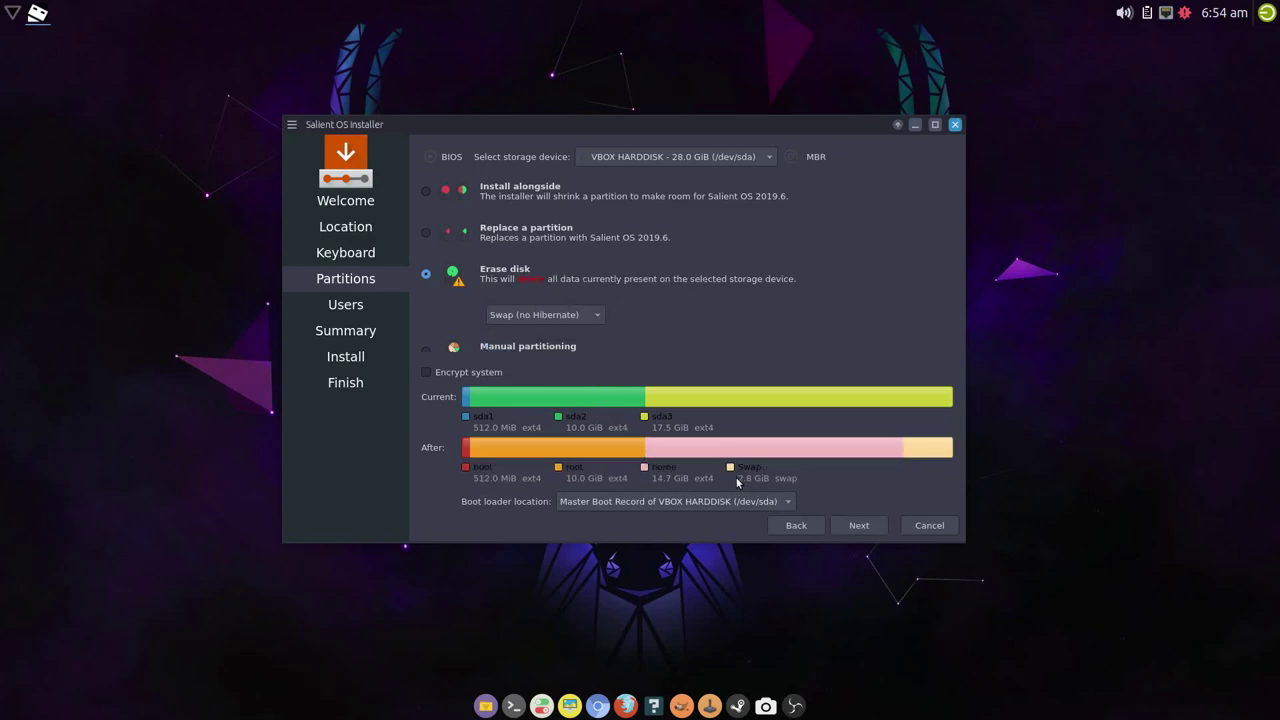
left_click(597, 317)
left_click(584, 339)
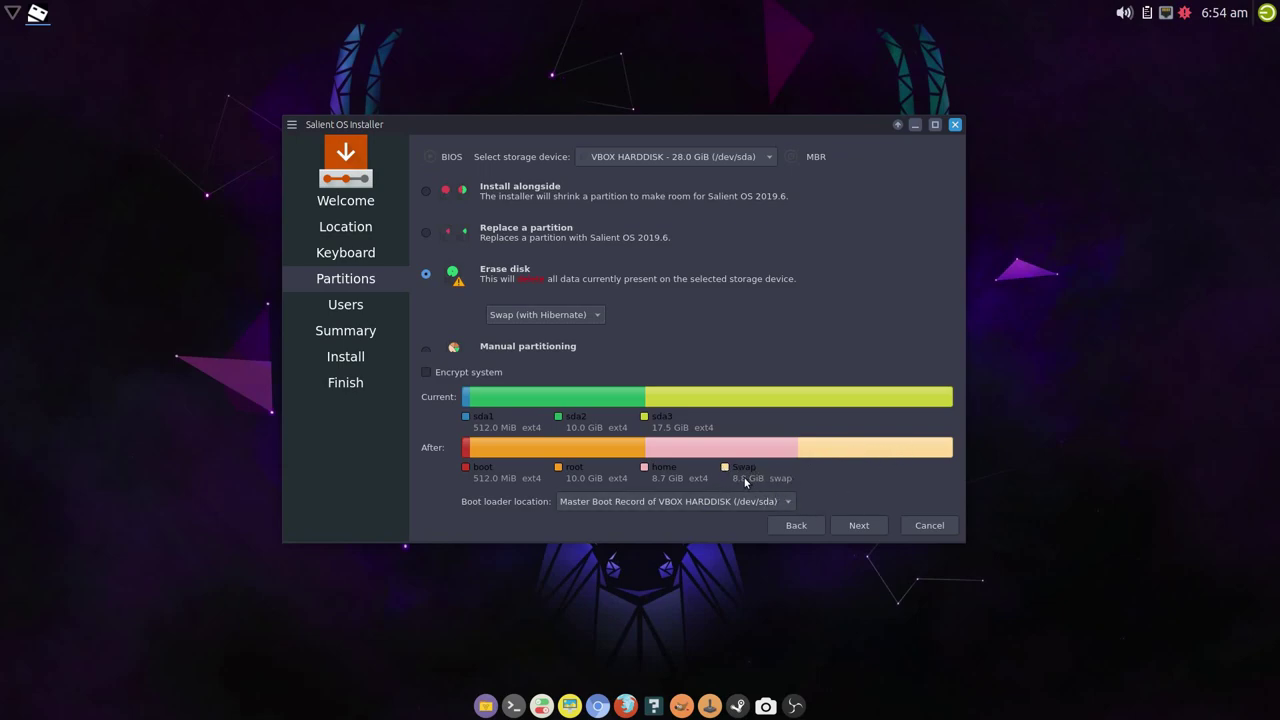
- Set the erase-disk swap option to No Swap
mouse_move(745, 482)
left_click_drag(683, 123, 652, 131)
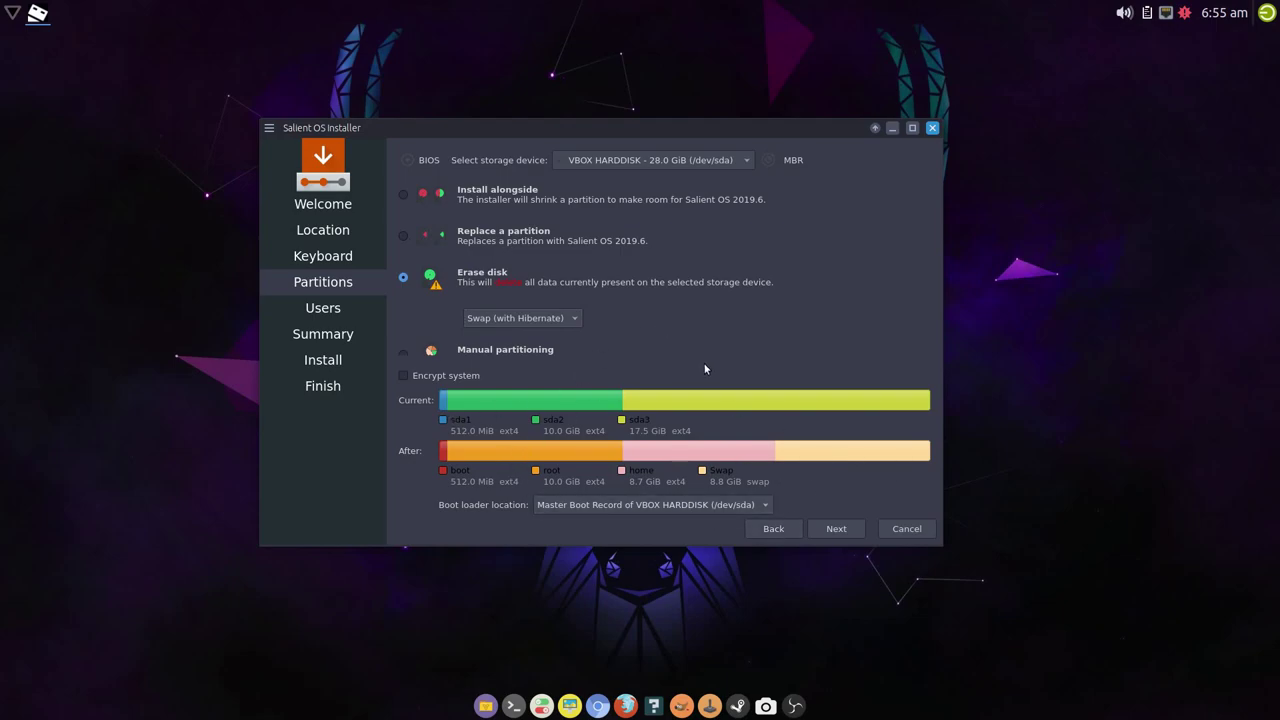
left_click(535, 318)
left_click(530, 281)
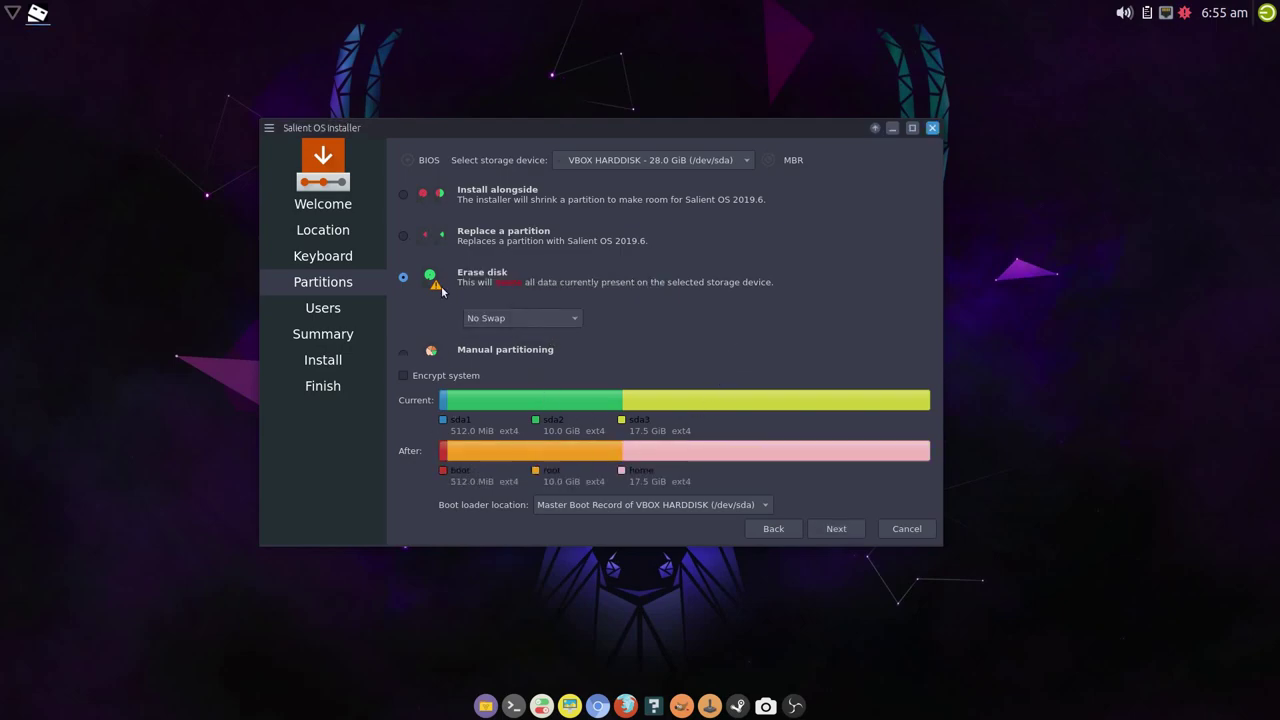
- Put the boot loader on the Boot Partition (/boot)
left_click(757, 505)
left_click(627, 530)
left_click(836, 528)
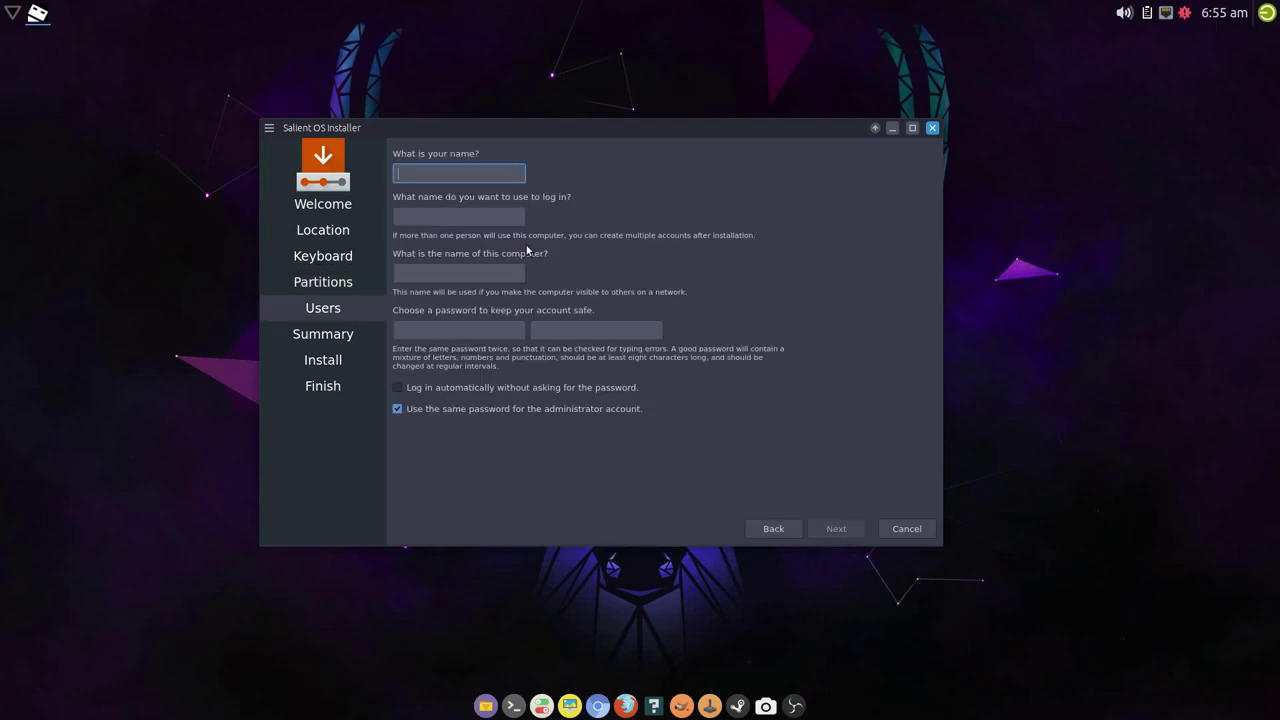
- Fill in the user name, login and computer name, then start installing from the summary
type("silent")
key("Tab")
key("Tab")
key("Tab")
type("123")
key("Tab")
type("123")
key("Tab")
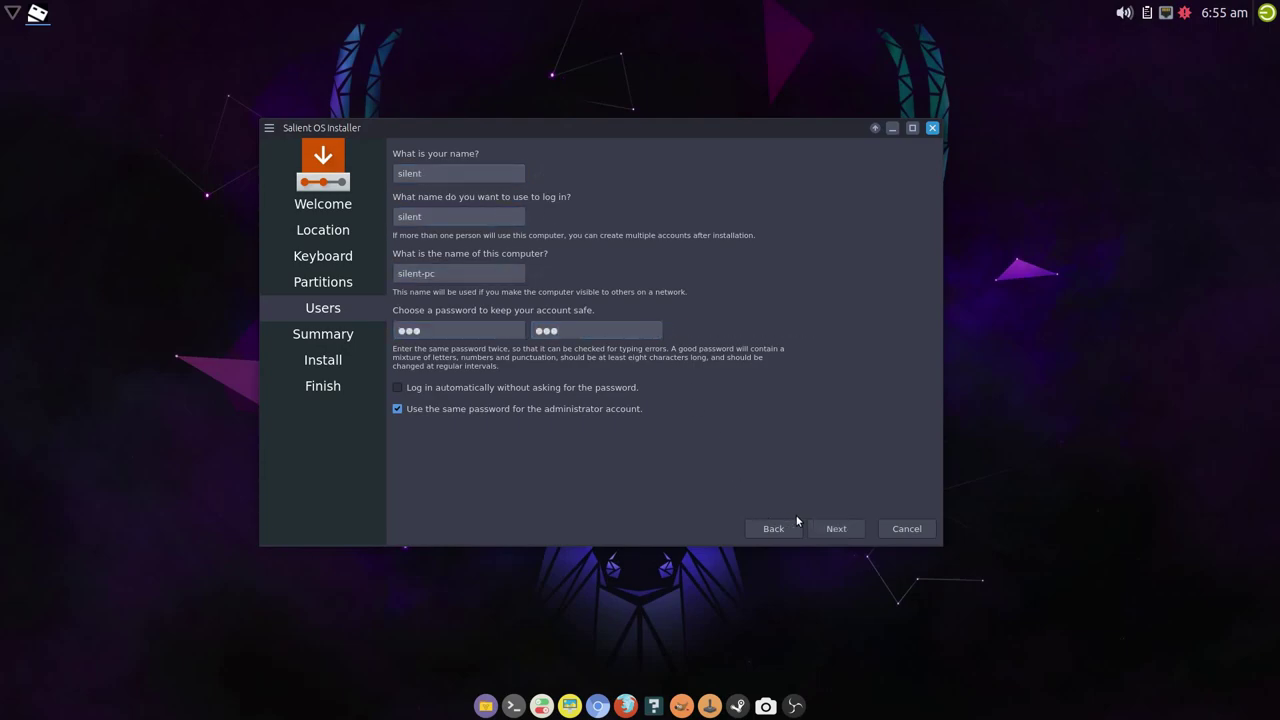
left_click(829, 529)
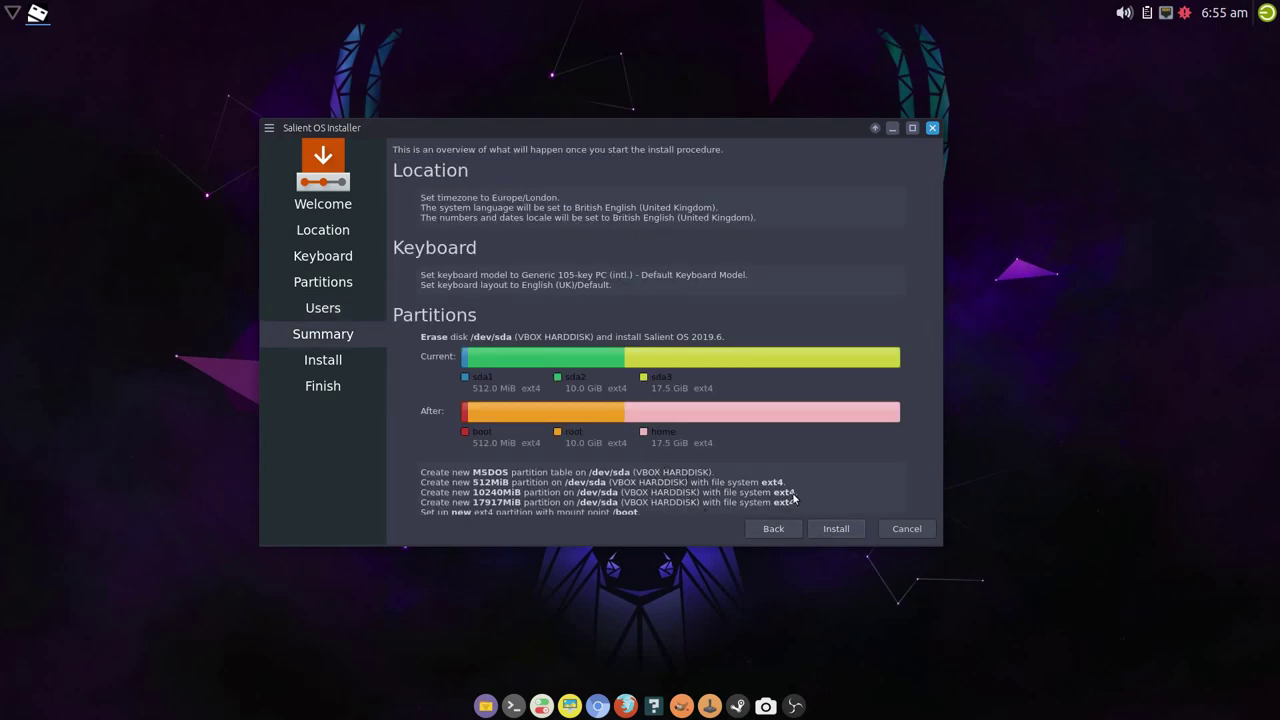
scroll(684, 479, "down", 1)
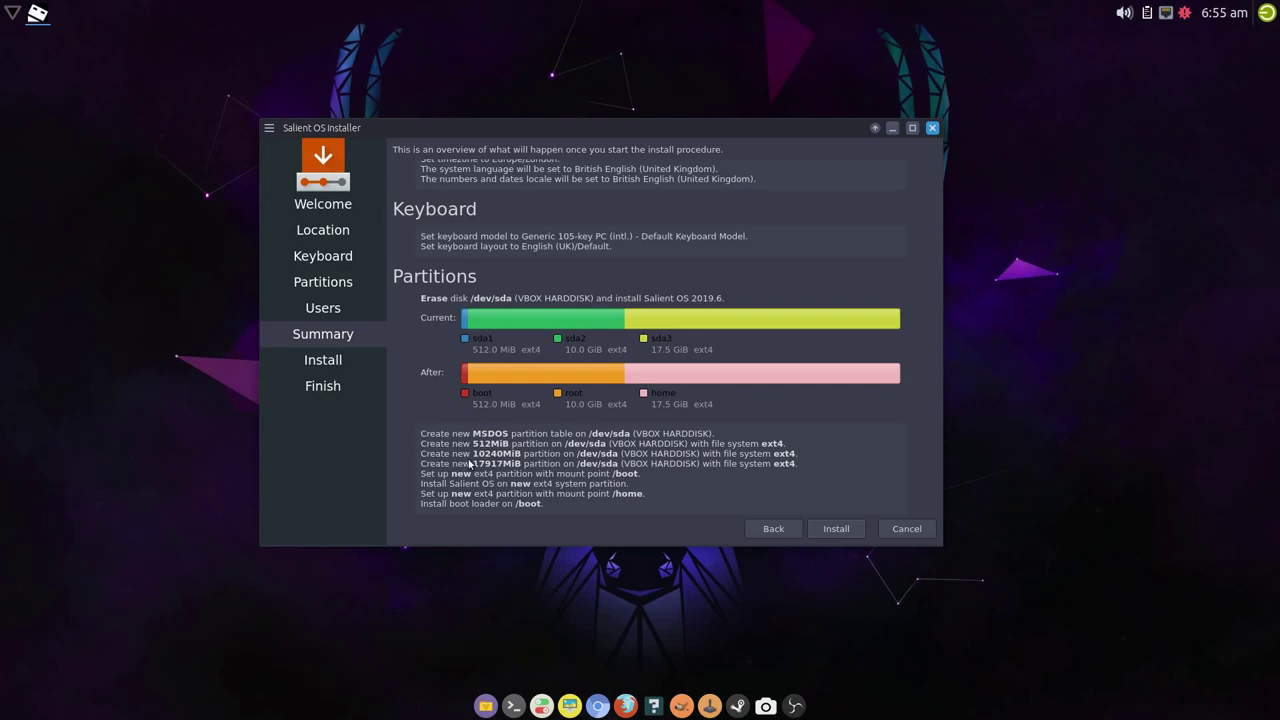
left_click(853, 533)
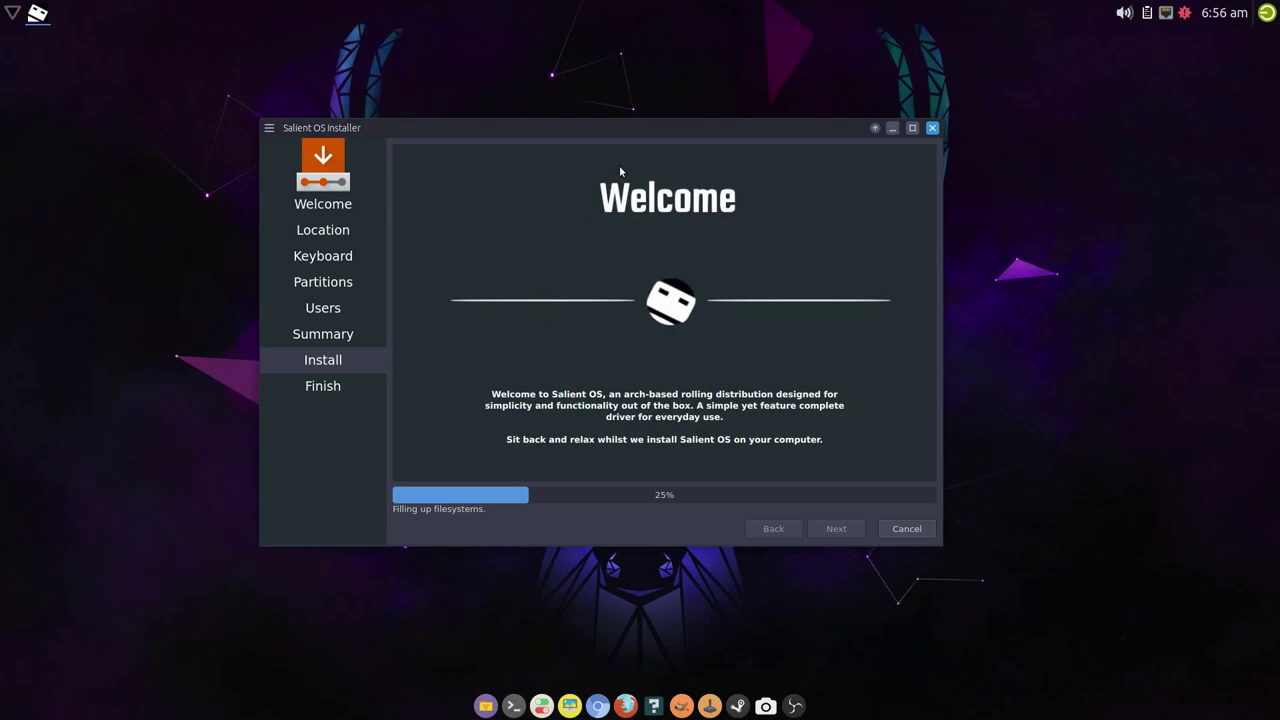
- Nudge the installer window up while installation progresses to 81%
left_click_drag(634, 126, 633, 119)
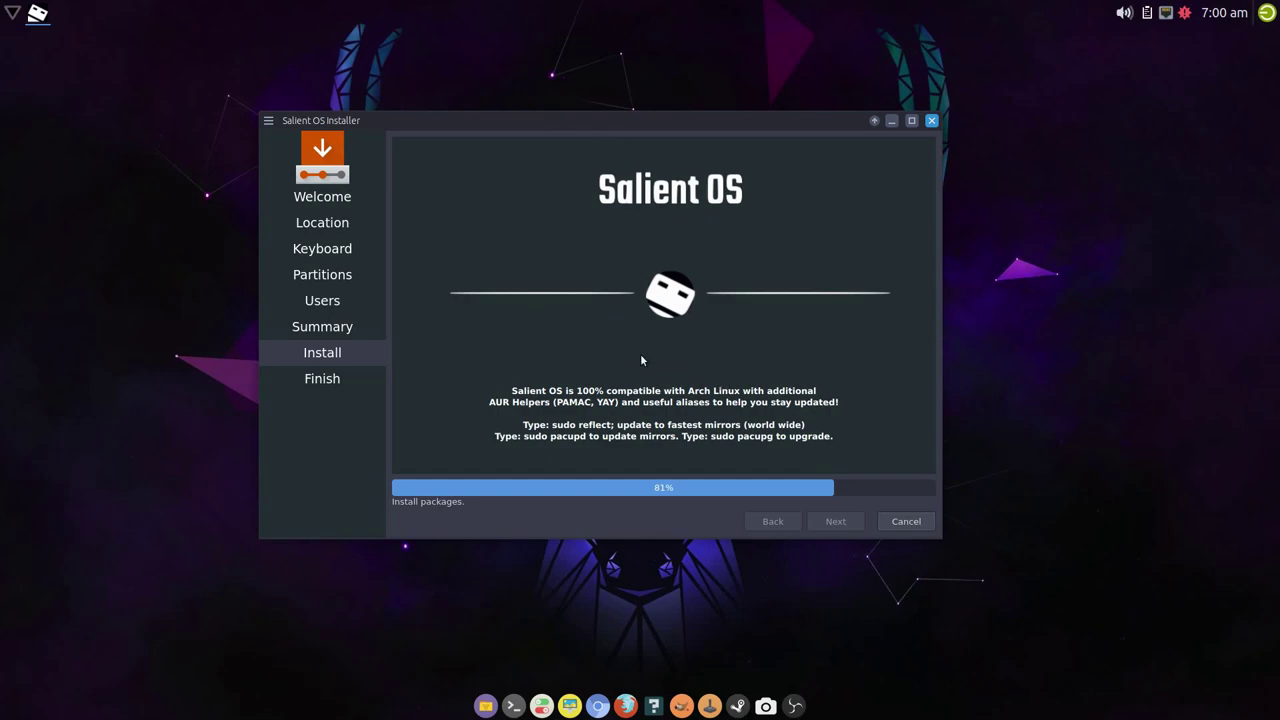
left_click(1185, 14)
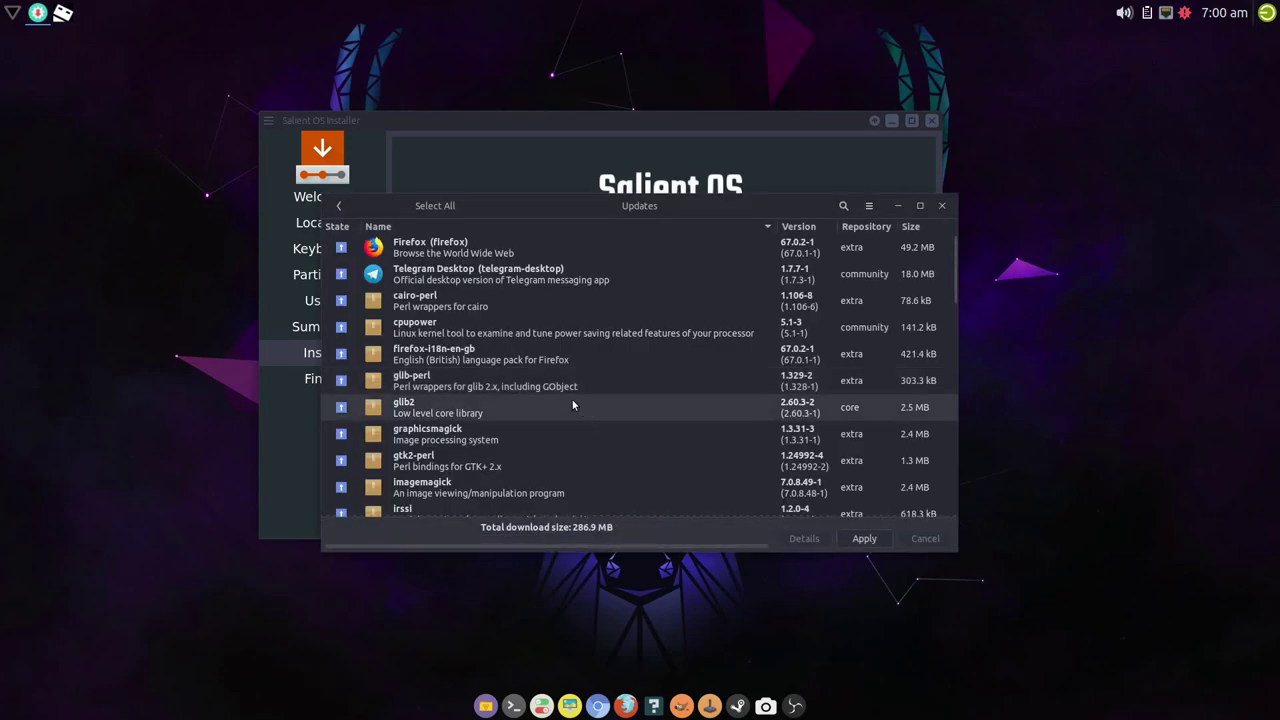
left_click(942, 205)
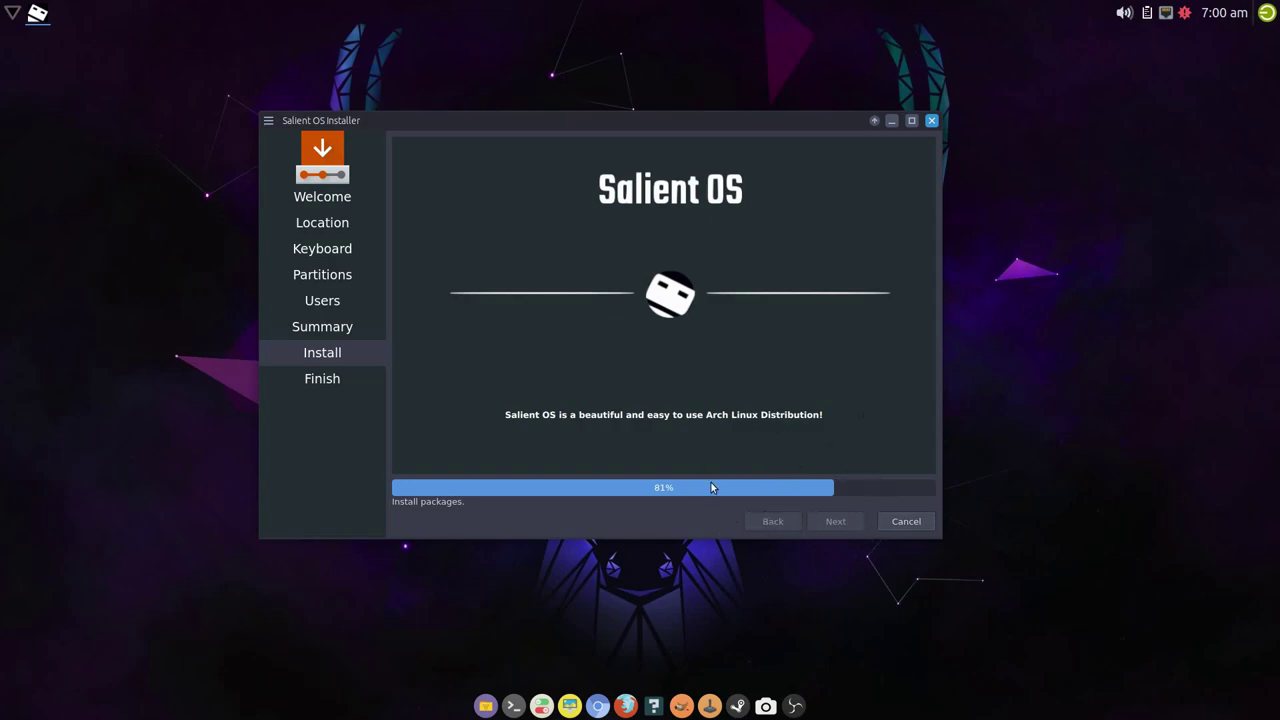
- Wait for the installation to complete, refocusing the installer on its All done page
left_click(108, 321)
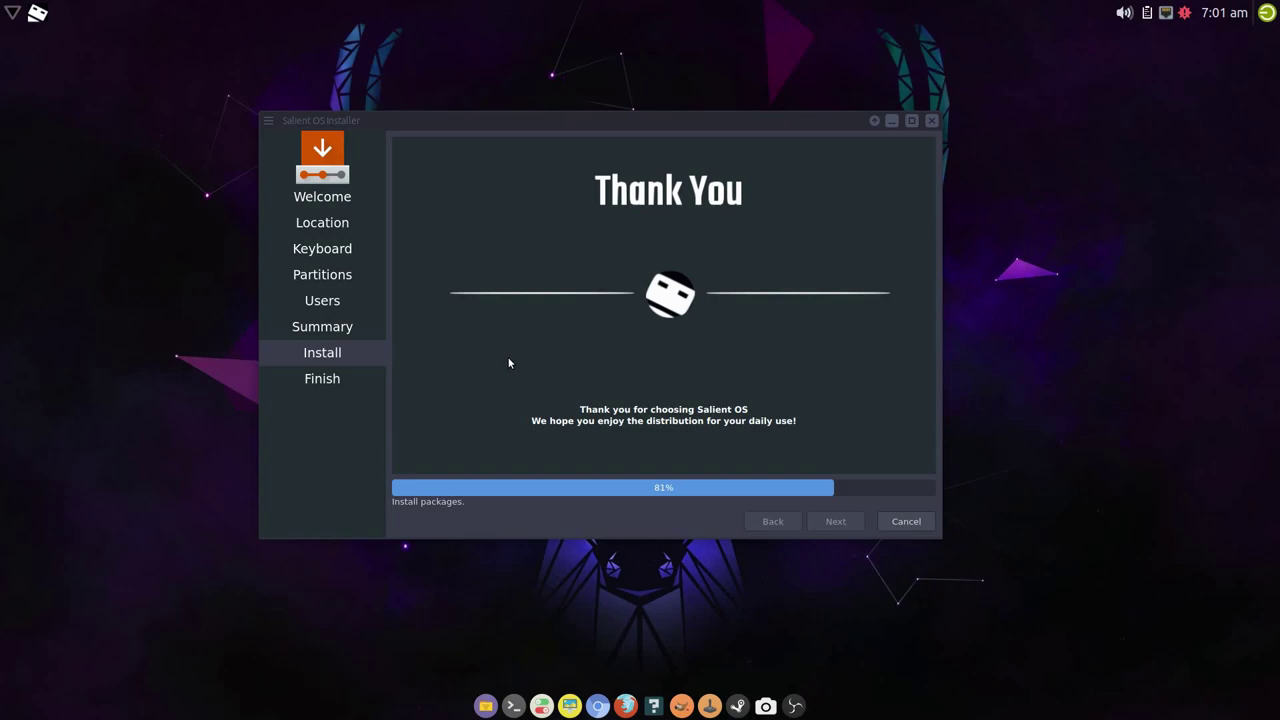
left_click(598, 529)
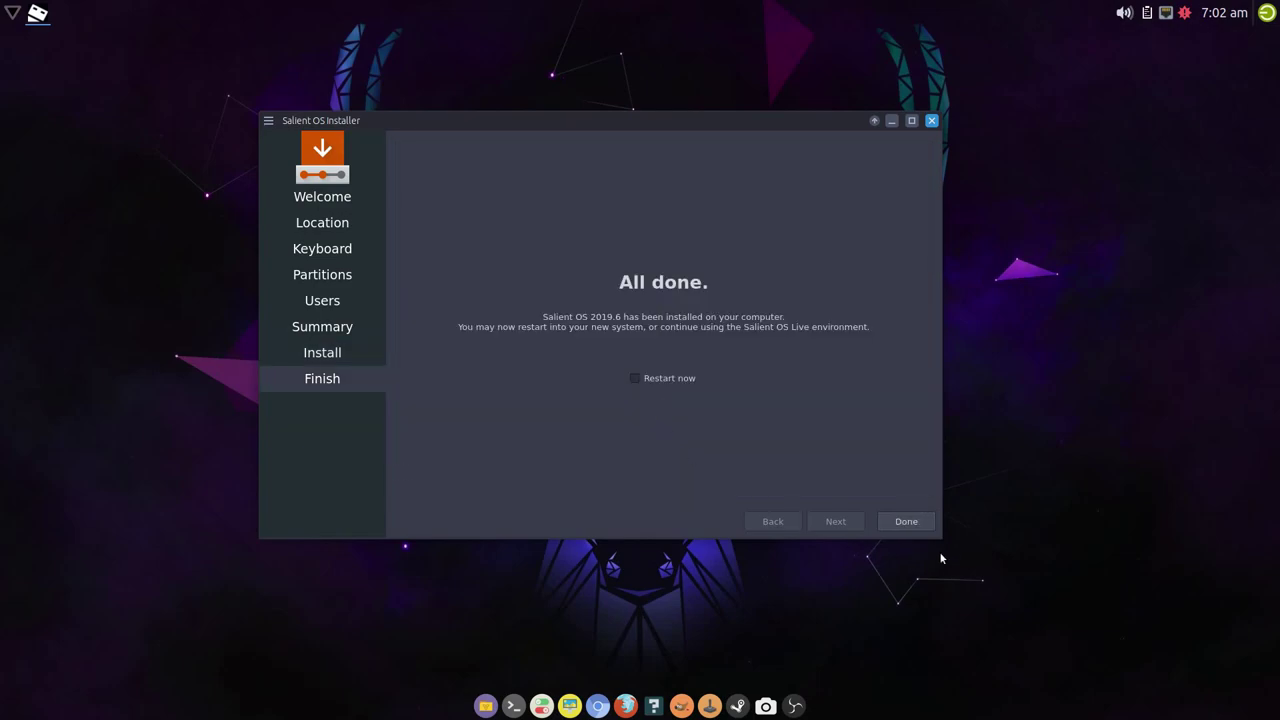
- Close the finished installer and launch GParted from the desktop menu
left_click(926, 523)
right_click(388, 312)
mouse_move(425, 568)
left_click(530, 492)
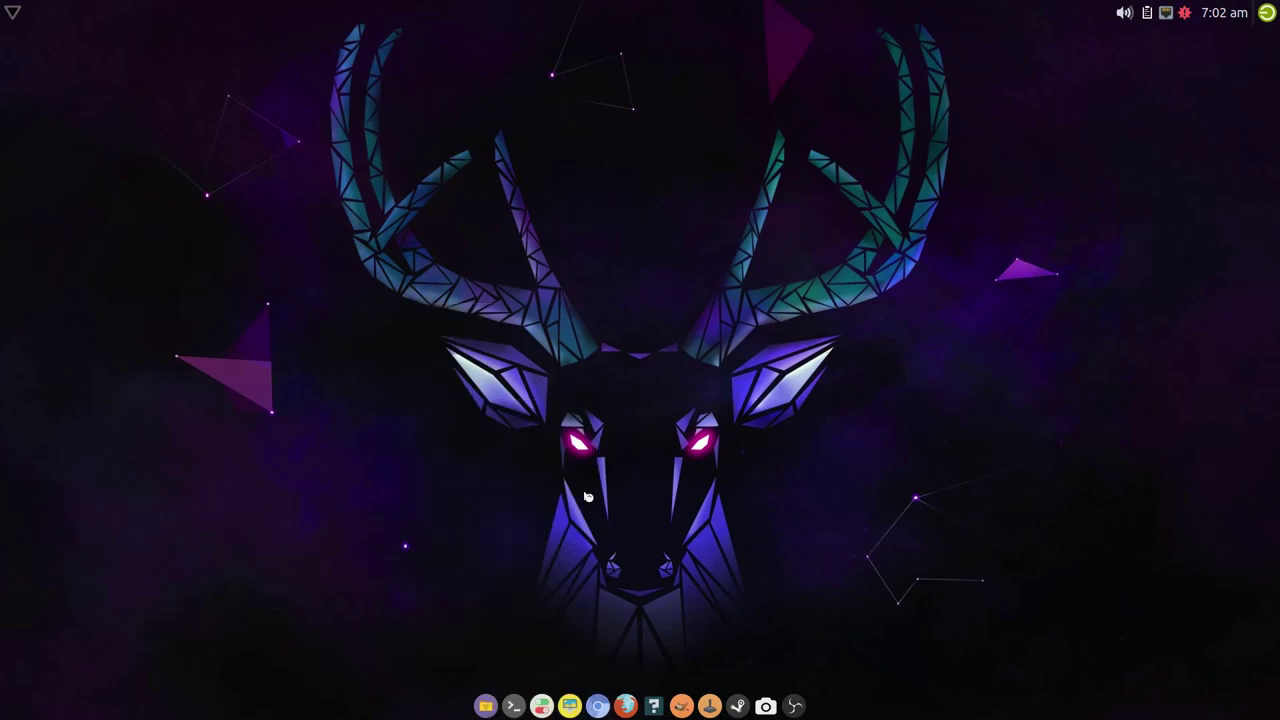
left_click(480, 381)
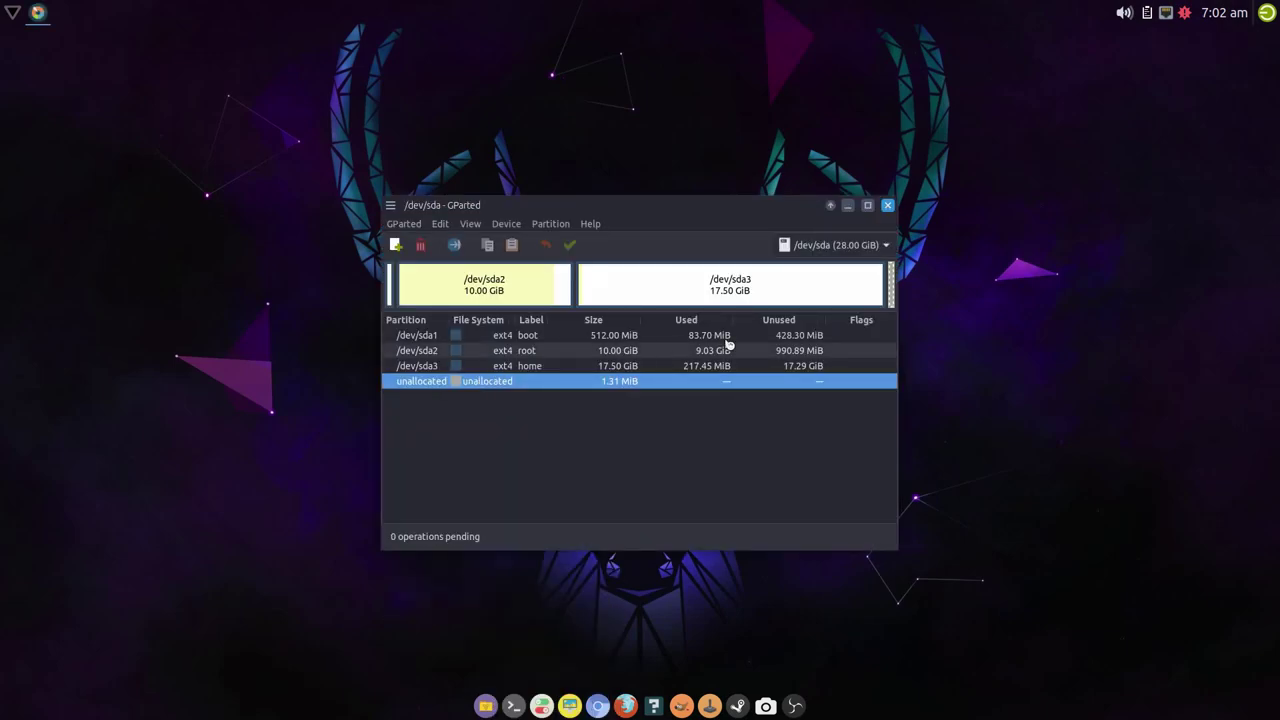
- Enable the boot flag on /dev/sda1 through Manage Flags
left_click(860, 337)
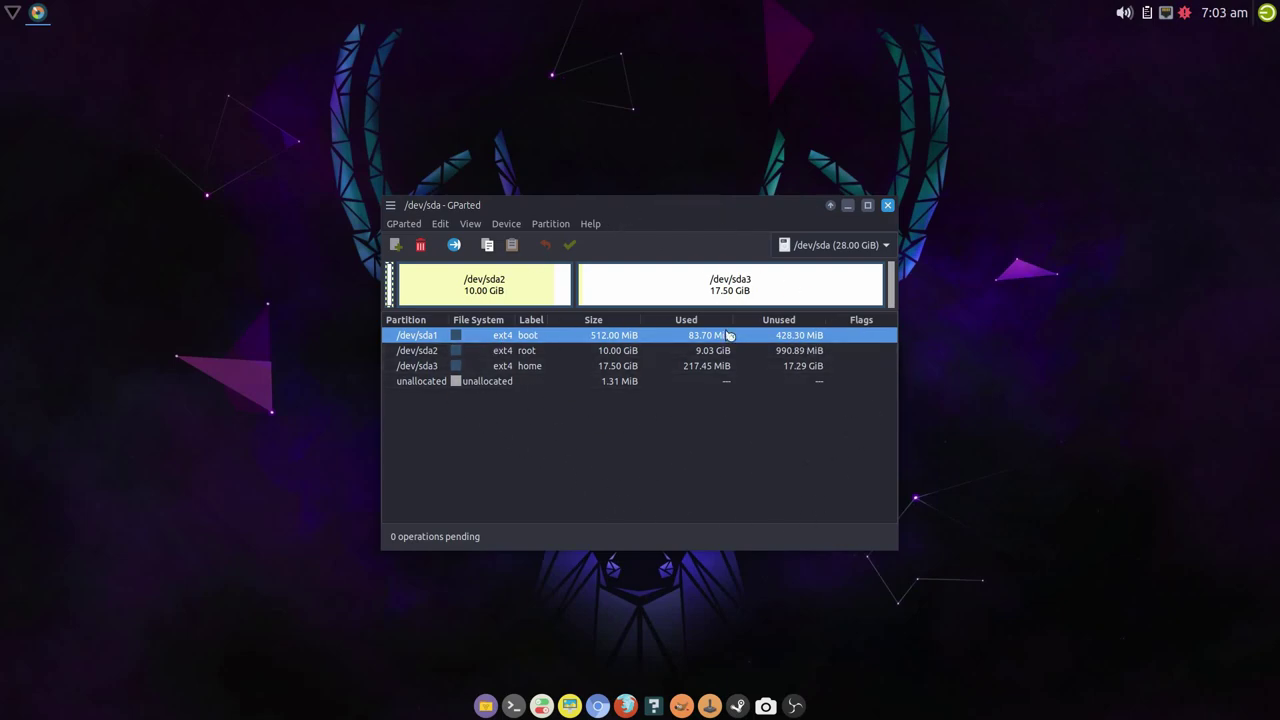
right_click(558, 335)
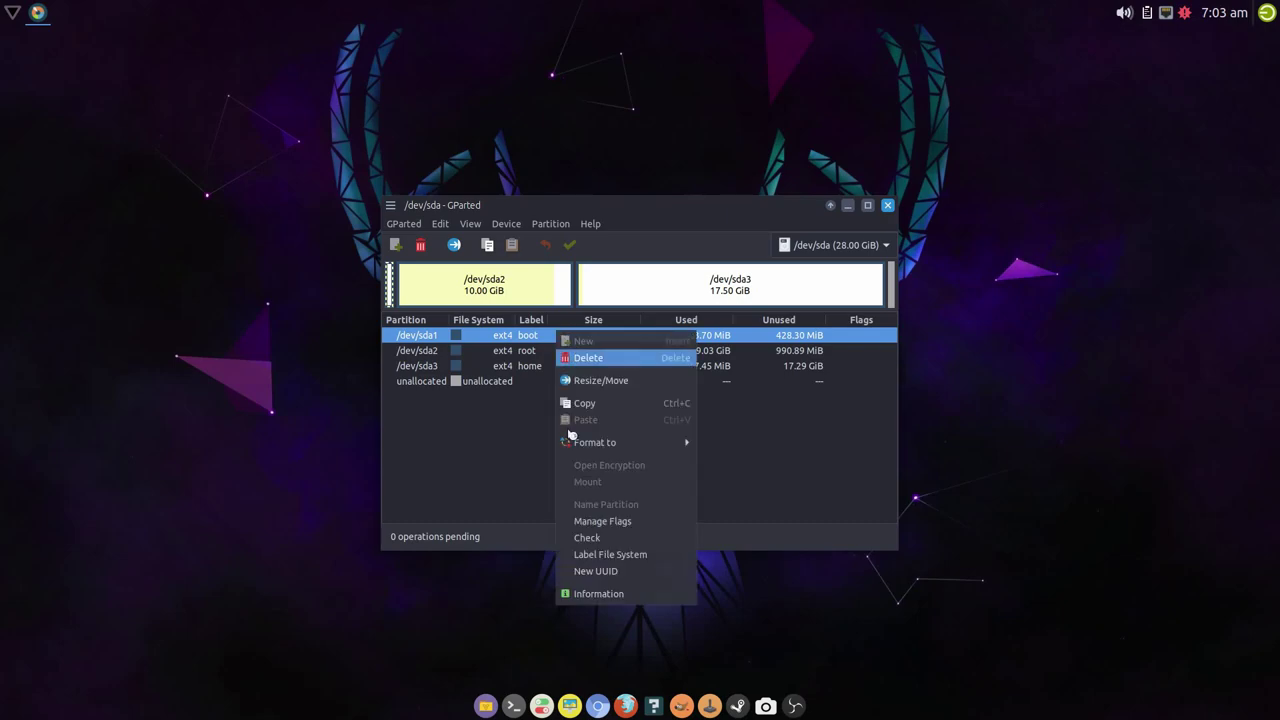
left_click(802, 473)
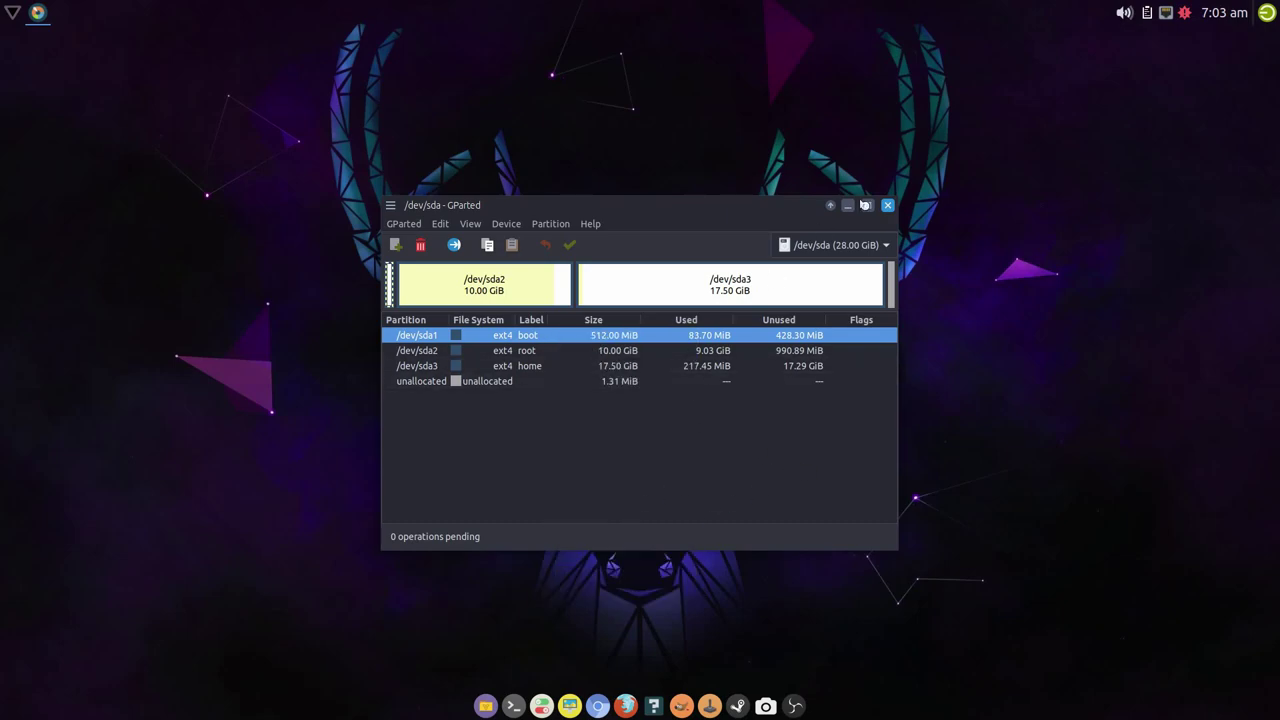
right_click(537, 336)
left_click(597, 528)
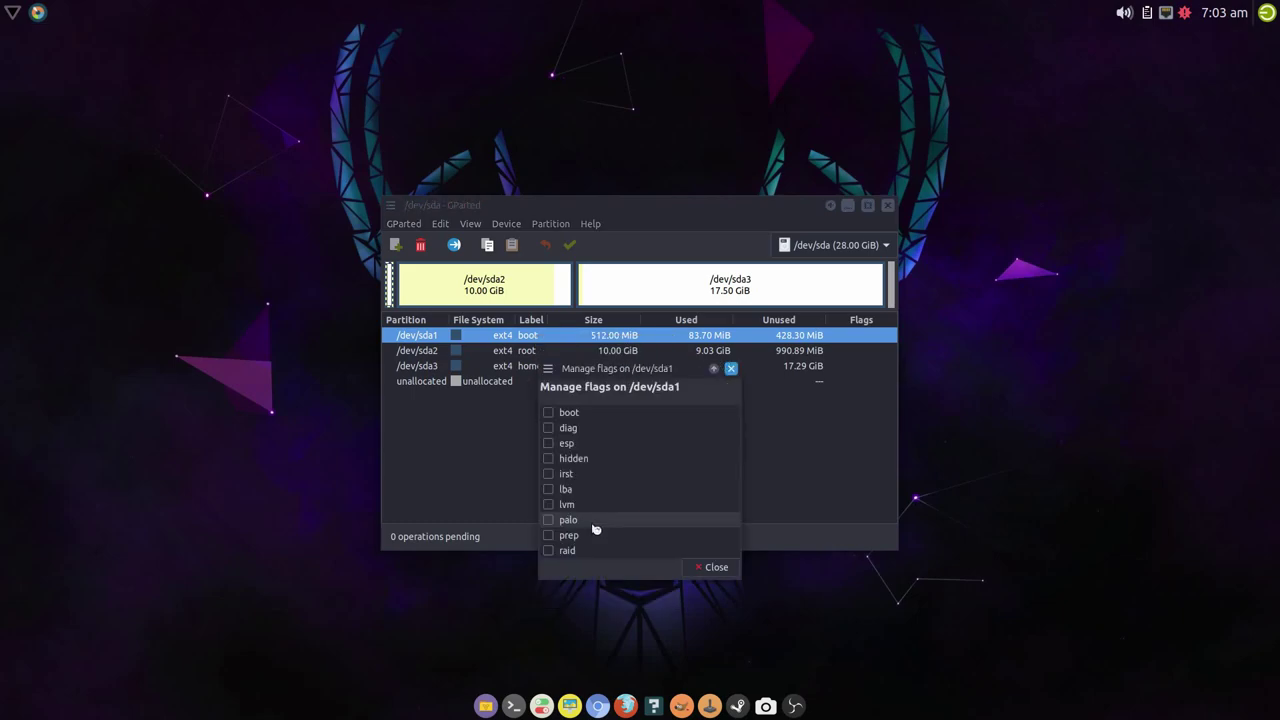
left_click(548, 412)
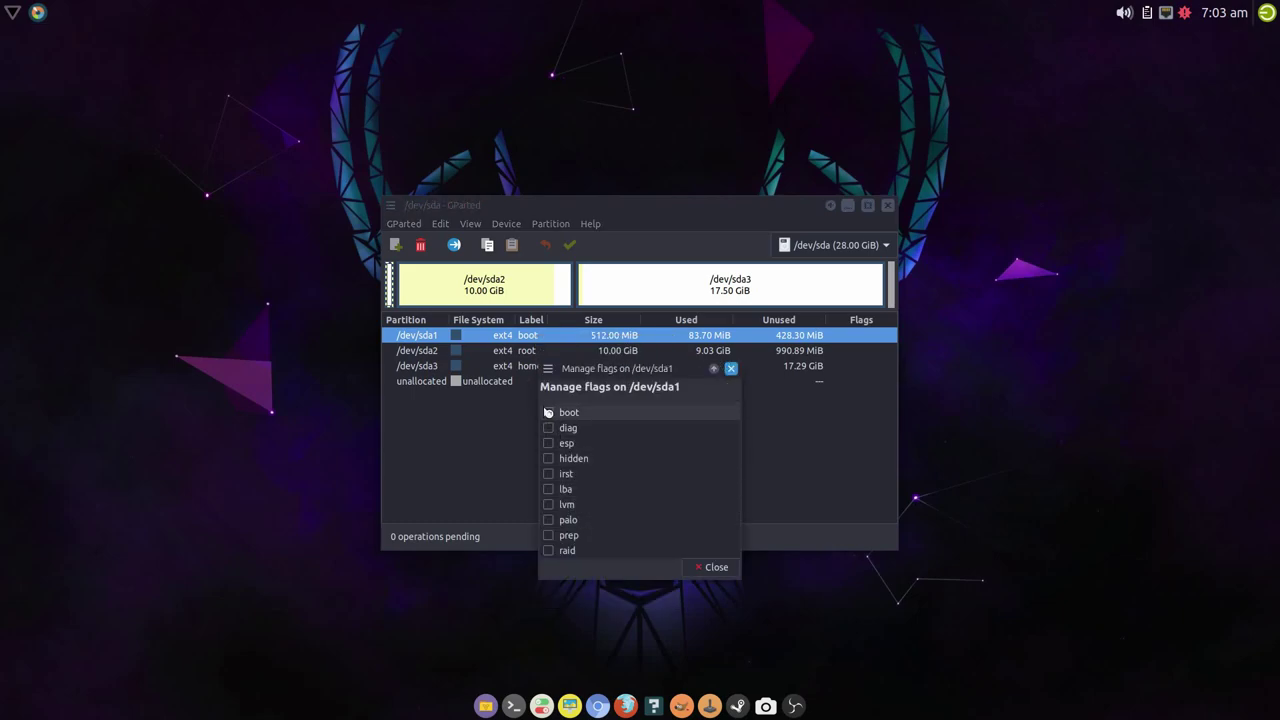
left_click(705, 567)
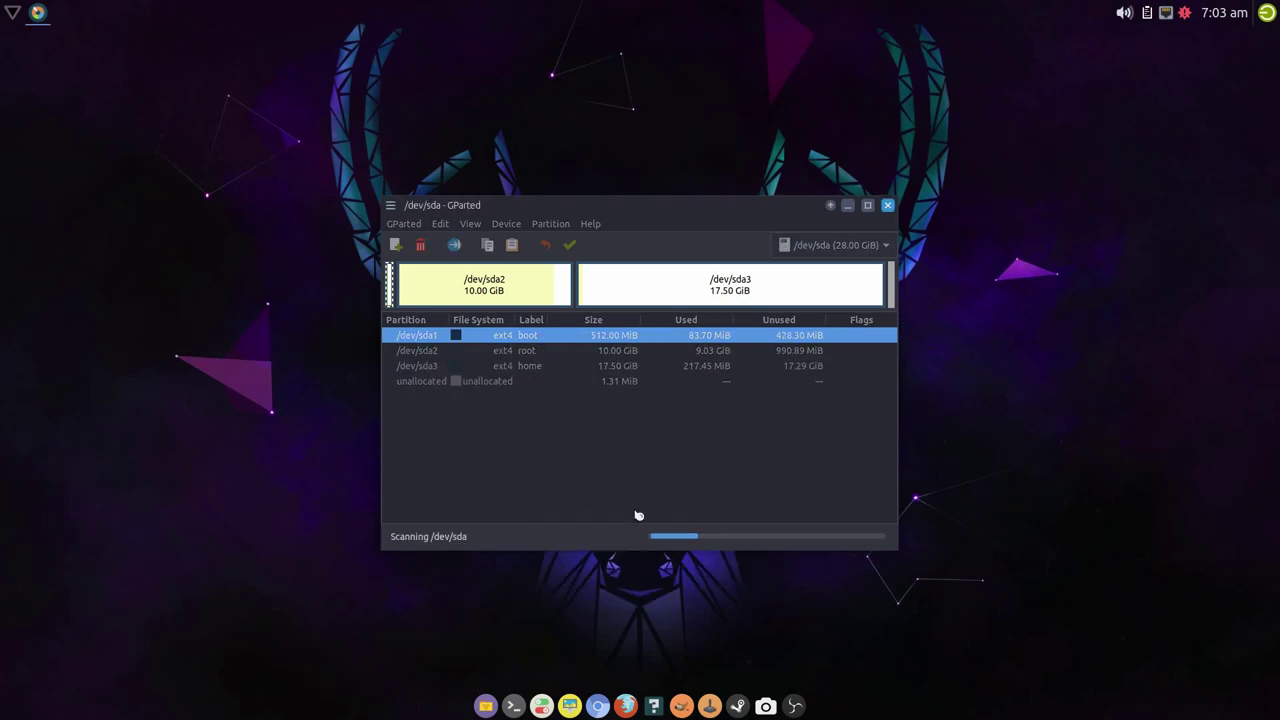
- Close GParted and shut down the live system
left_click(888, 205)
left_click(1272, 13)
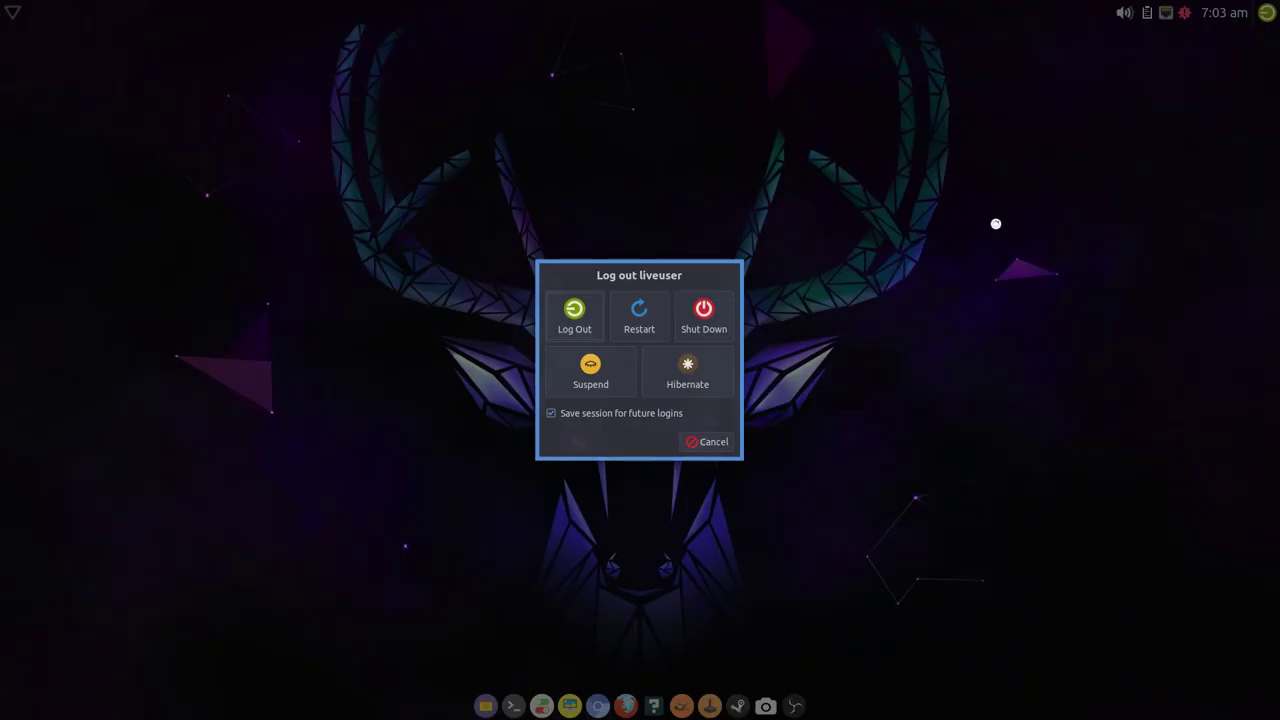
left_click(707, 325)
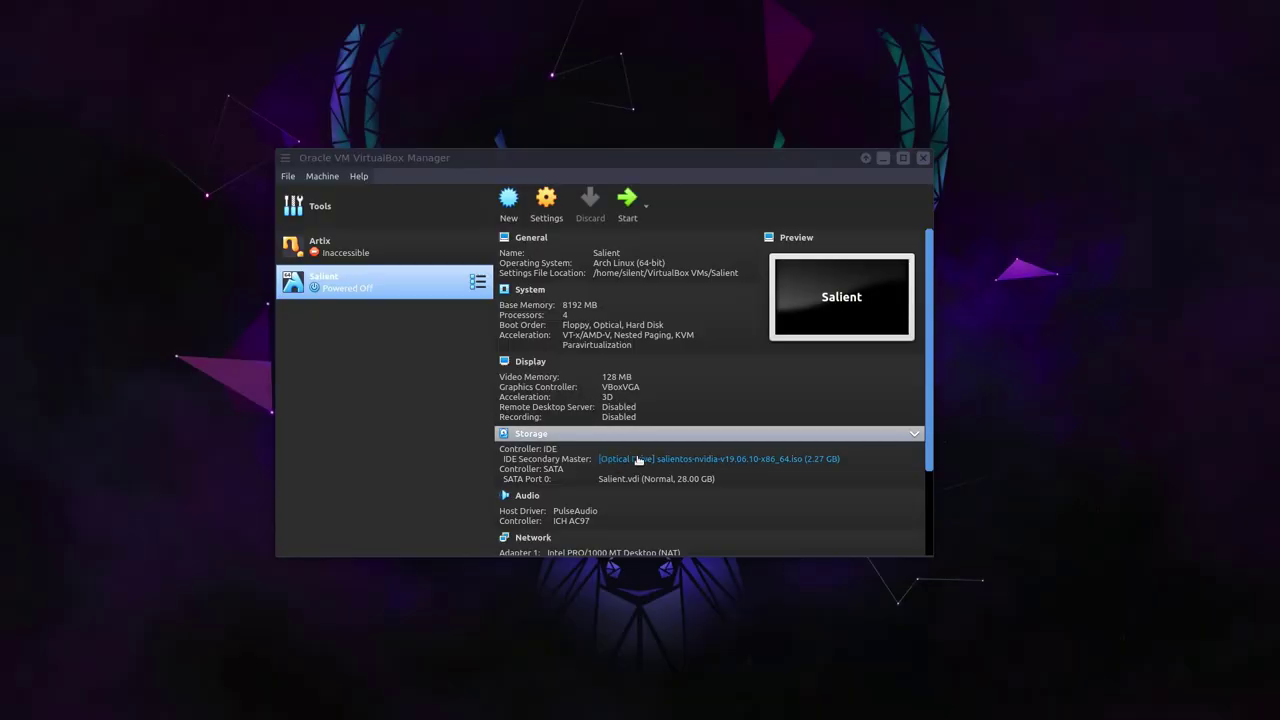
- Remove the Salient OS ISO from the VM's virtual optical drive
left_click(640, 459)
left_click(700, 555)
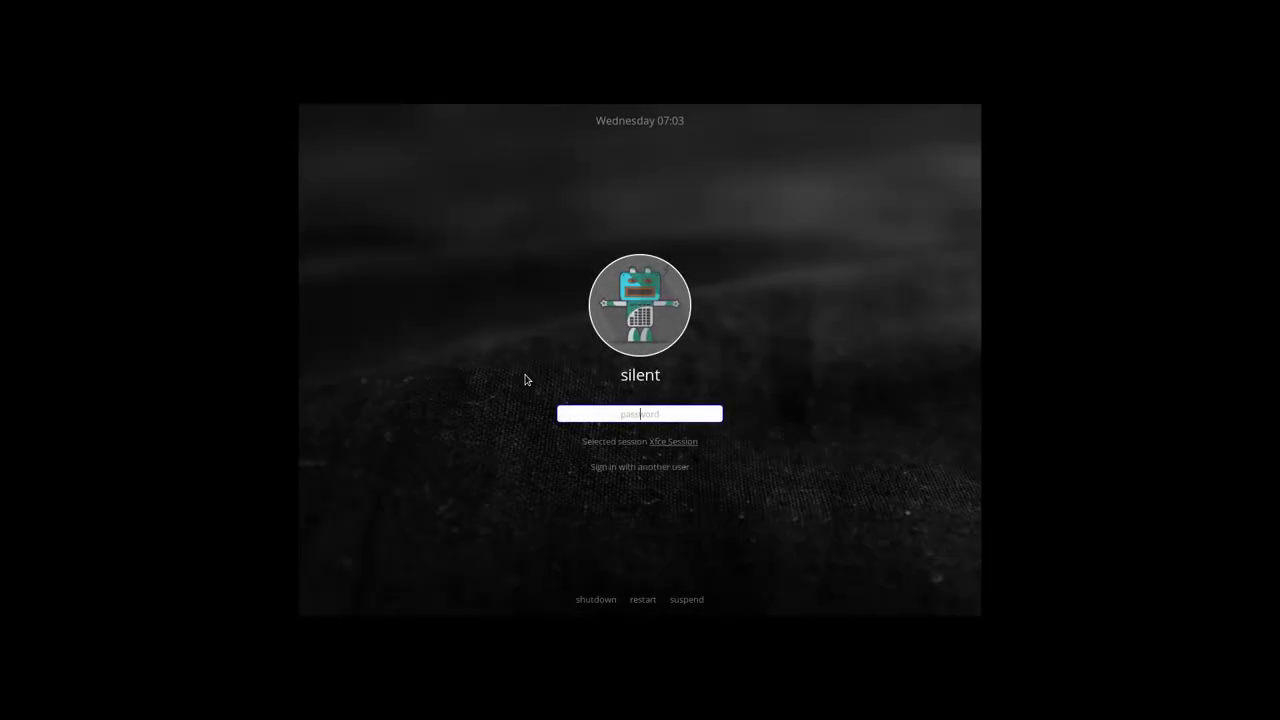
- Log in, open GParted with the root password to check the partitions, then close it
type("***")
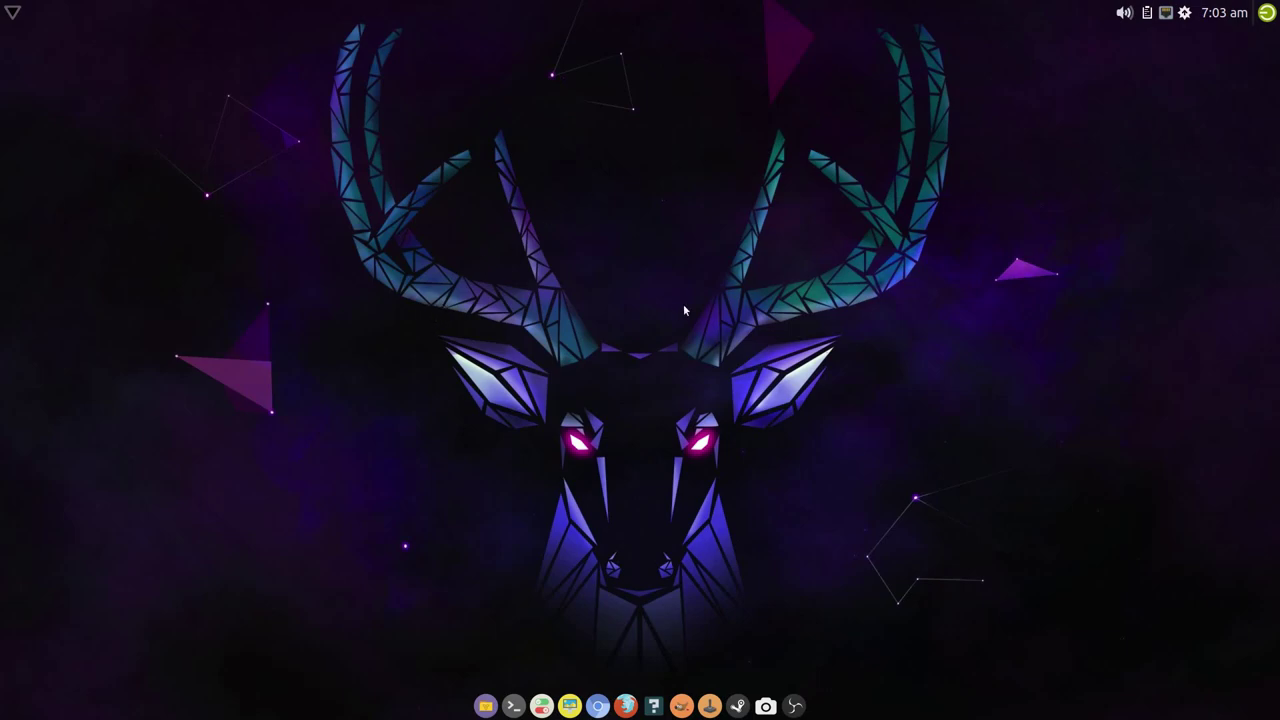
right_click(313, 236)
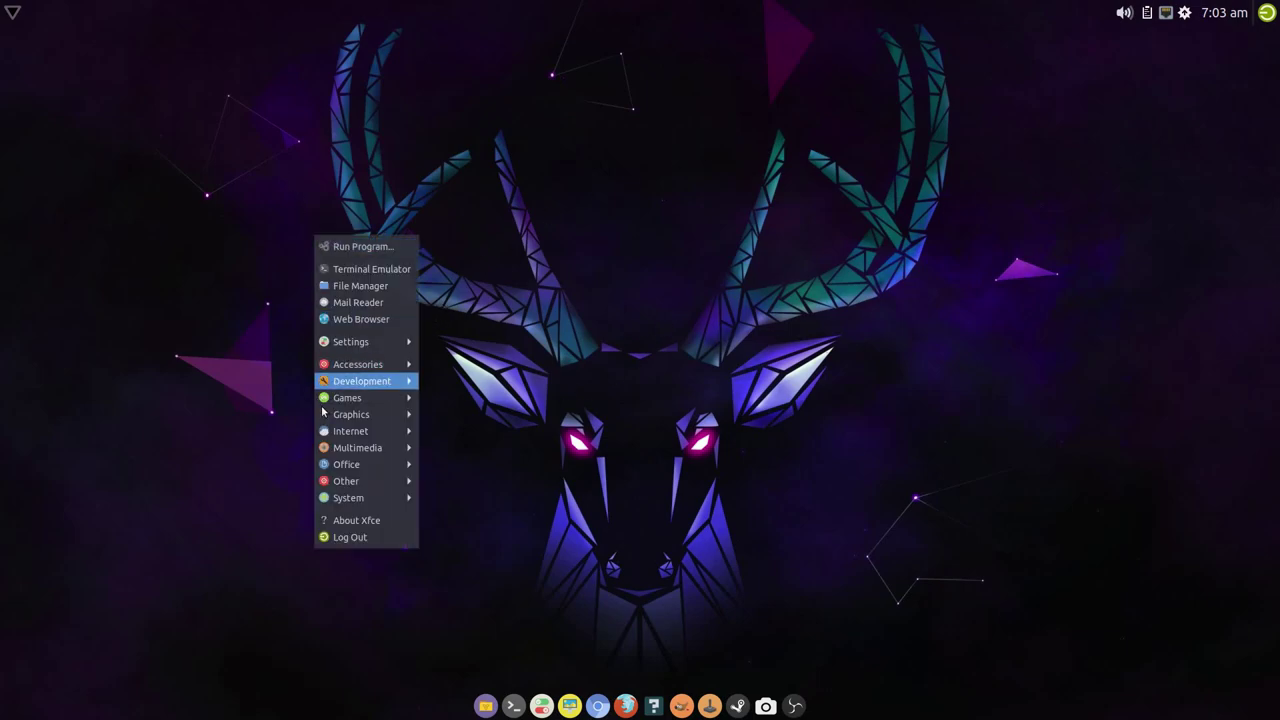
mouse_move(400, 497)
left_click(495, 511)
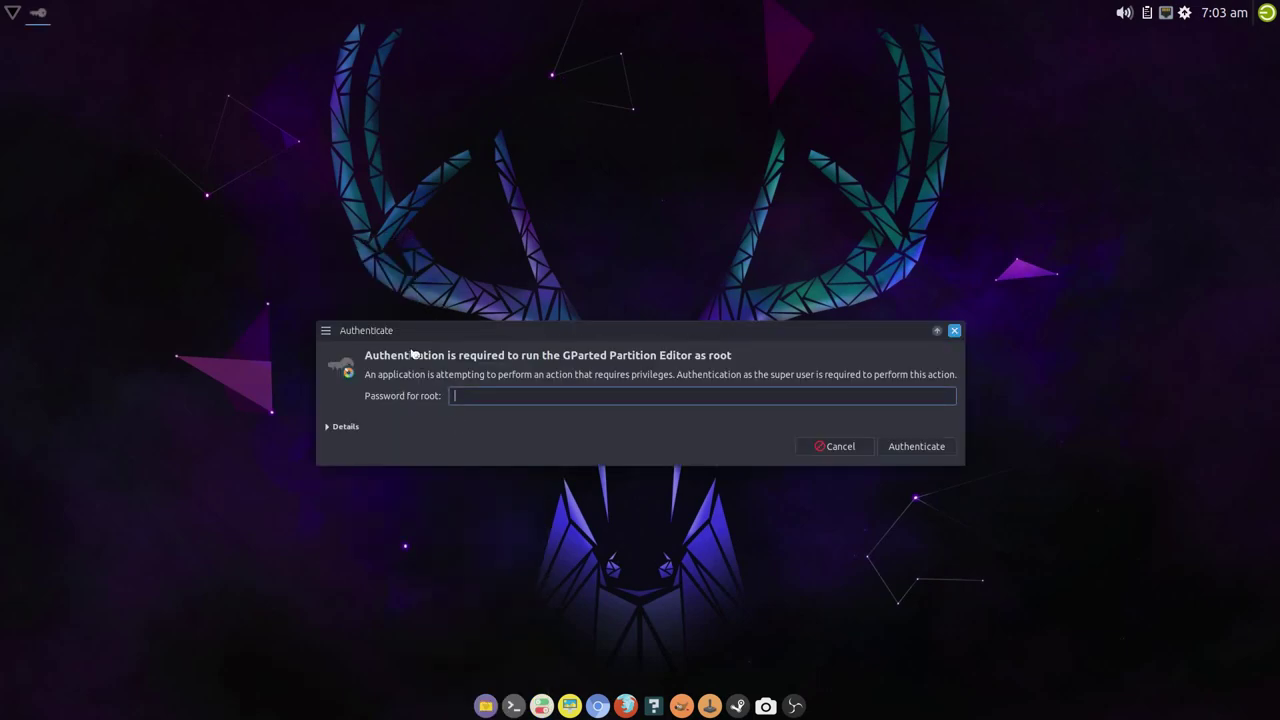
type("***")
key("Return")
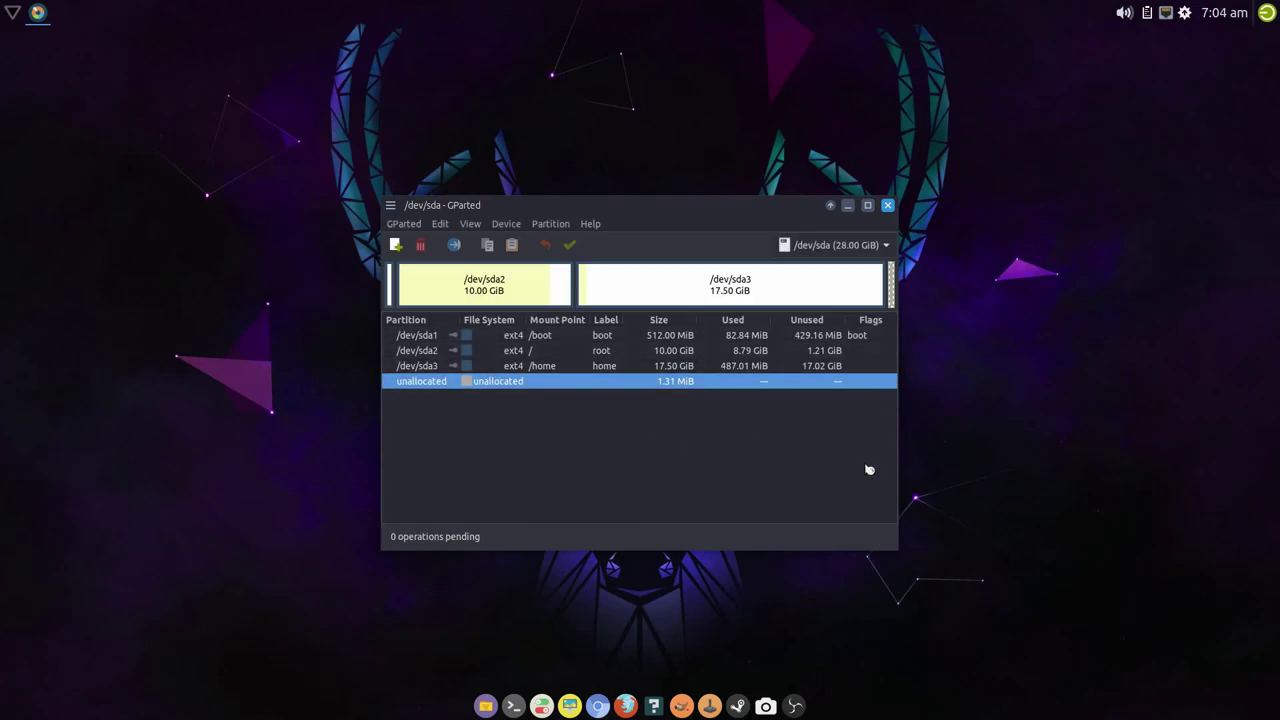
left_click(887, 205)
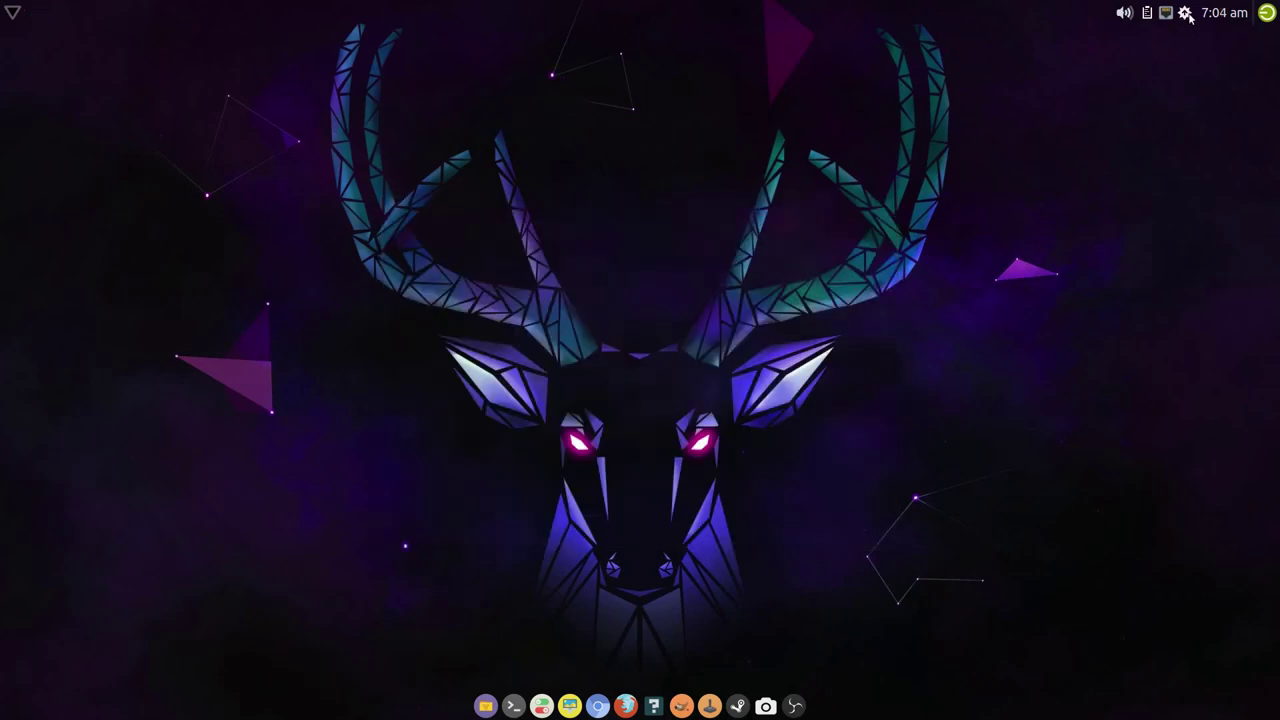
right_click(211, 297)
mouse_move(270, 554)
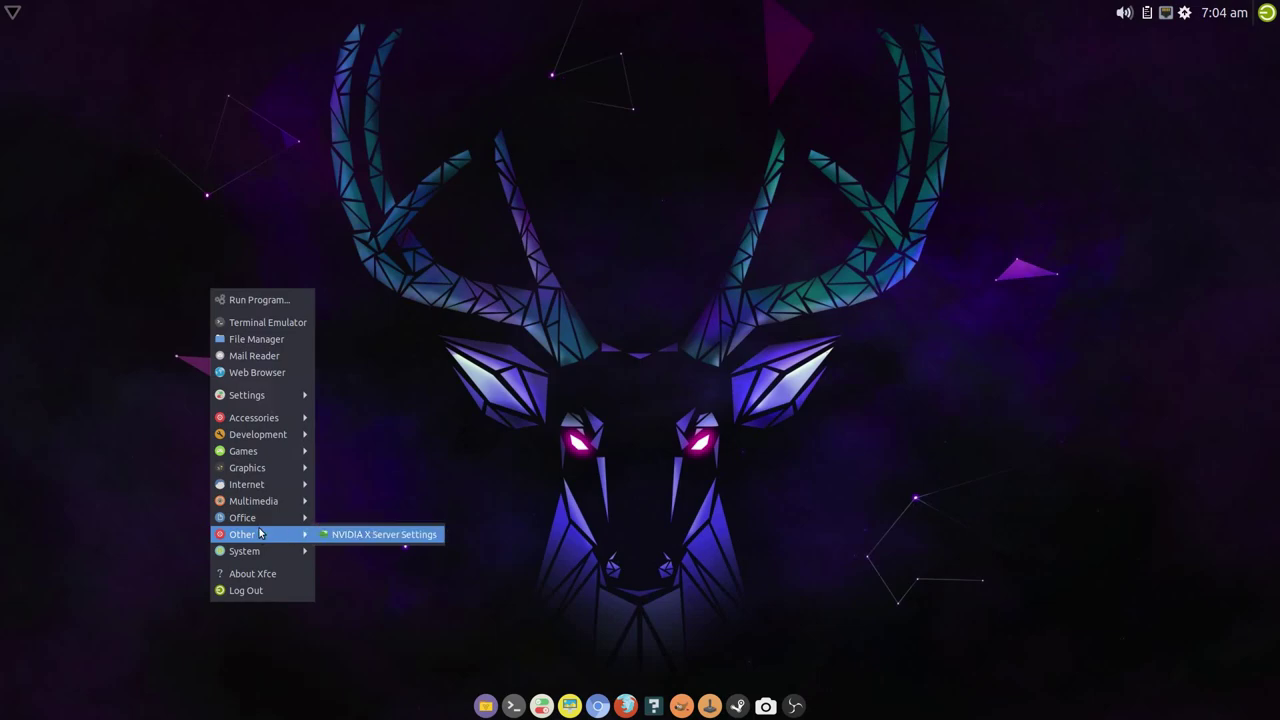
left_click(748, 373)
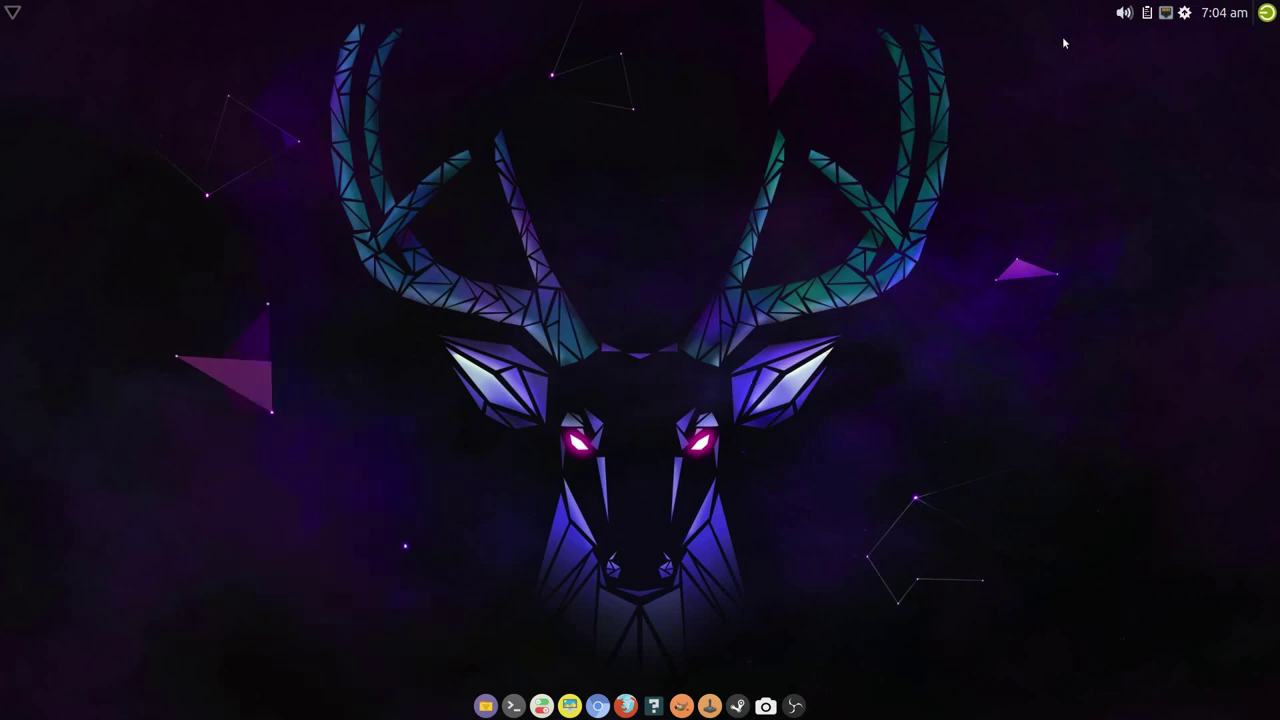